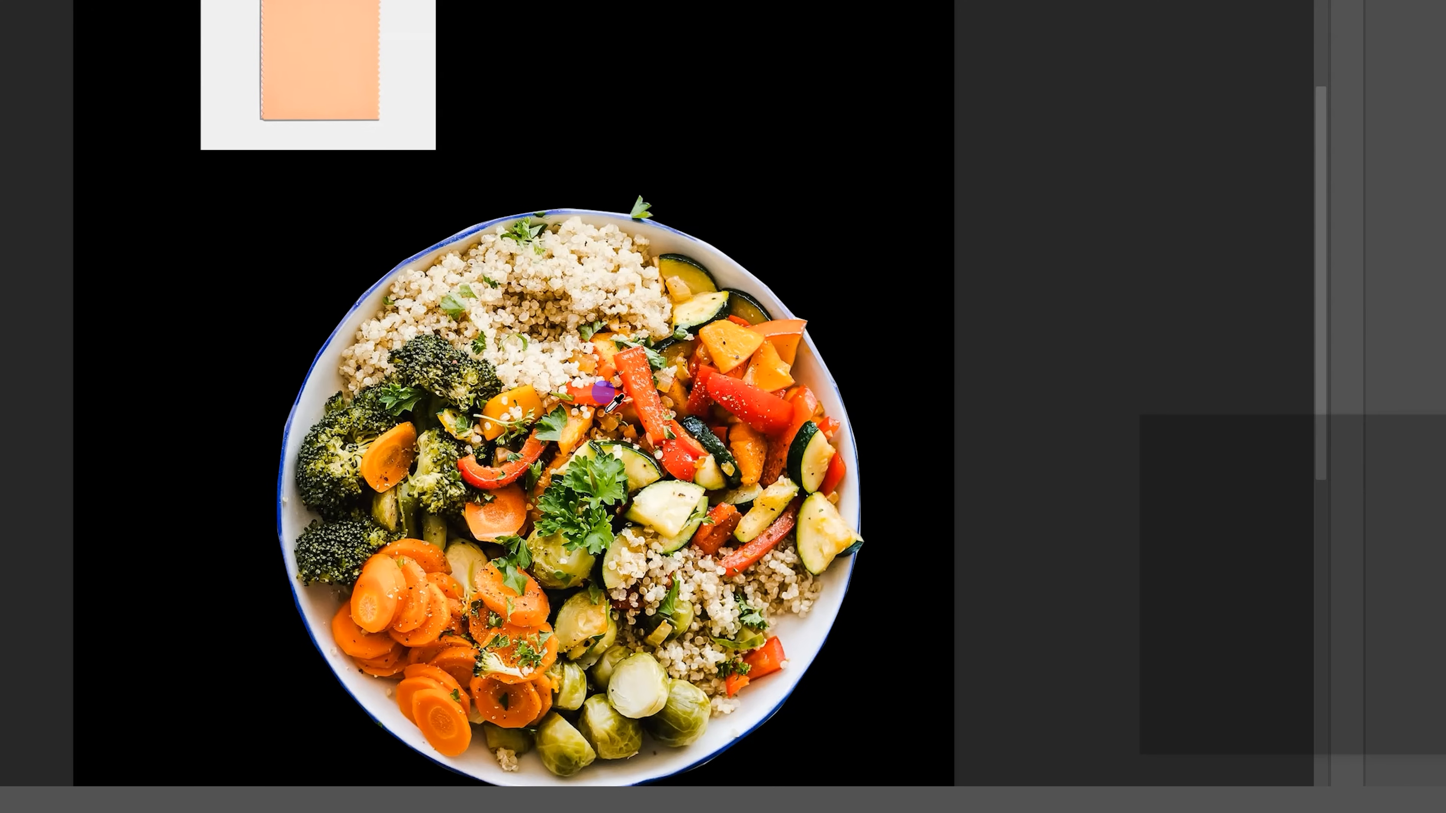
Try several orange and cream tones sampled from the vegetables in the bowl as the solid background fill colour.
click(515, 399)
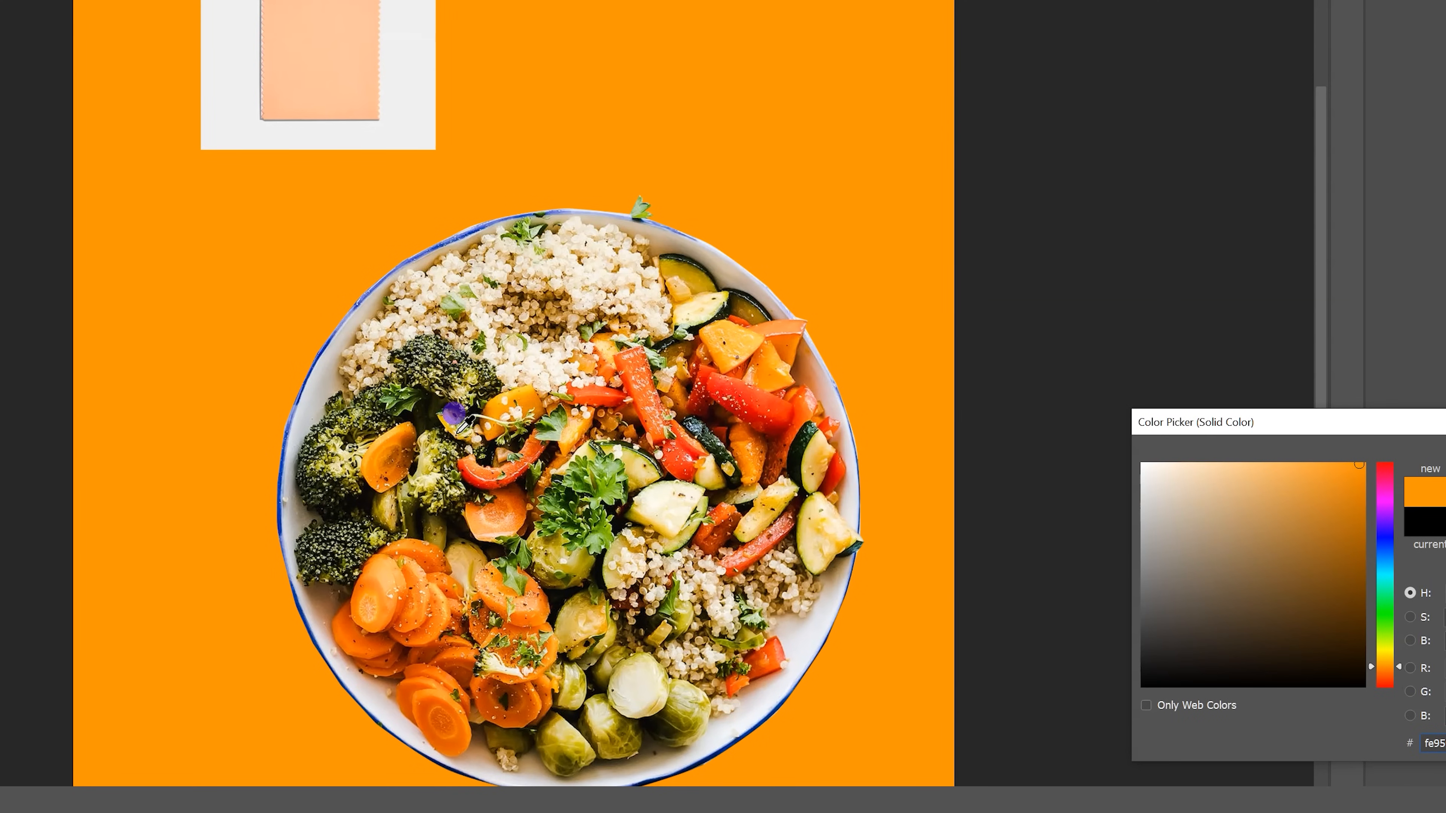
click(374, 450)
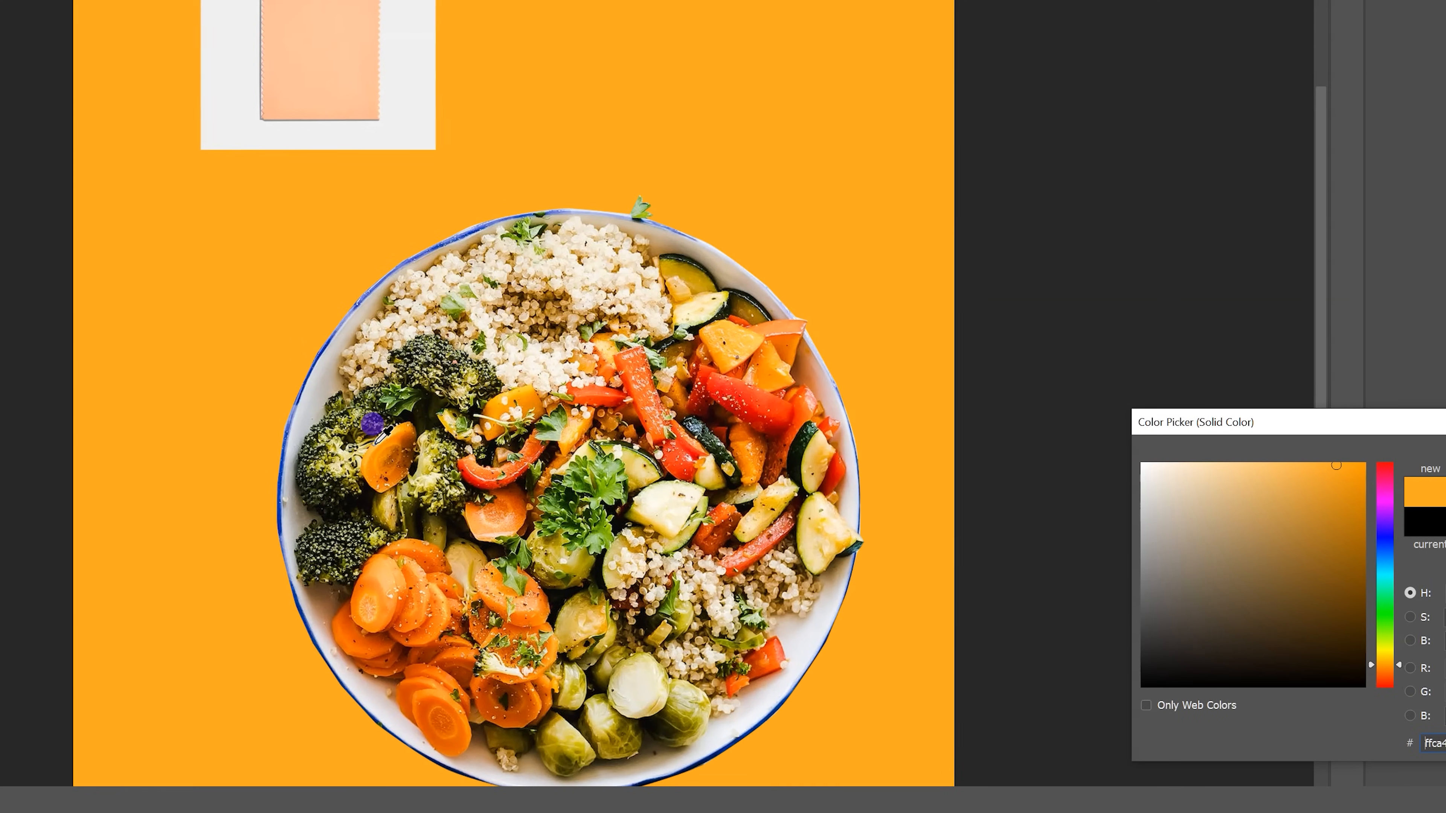
click(763, 288)
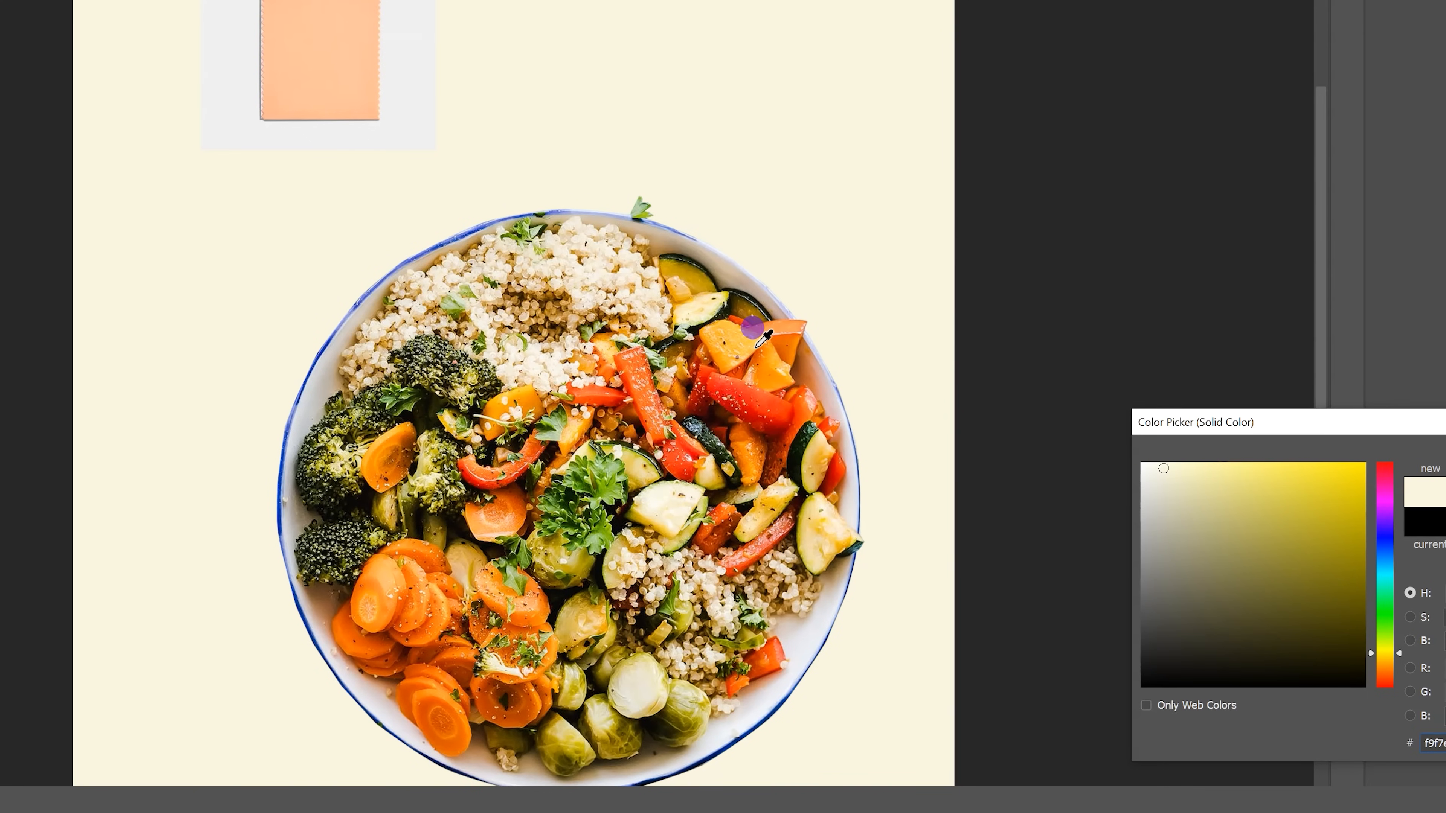
click(752, 342)
click(738, 322)
click(684, 302)
click(694, 304)
Set the solid background fill to a light tint of the peach colour sampled from the reference swatch.
click(381, 91)
click(1190, 464)
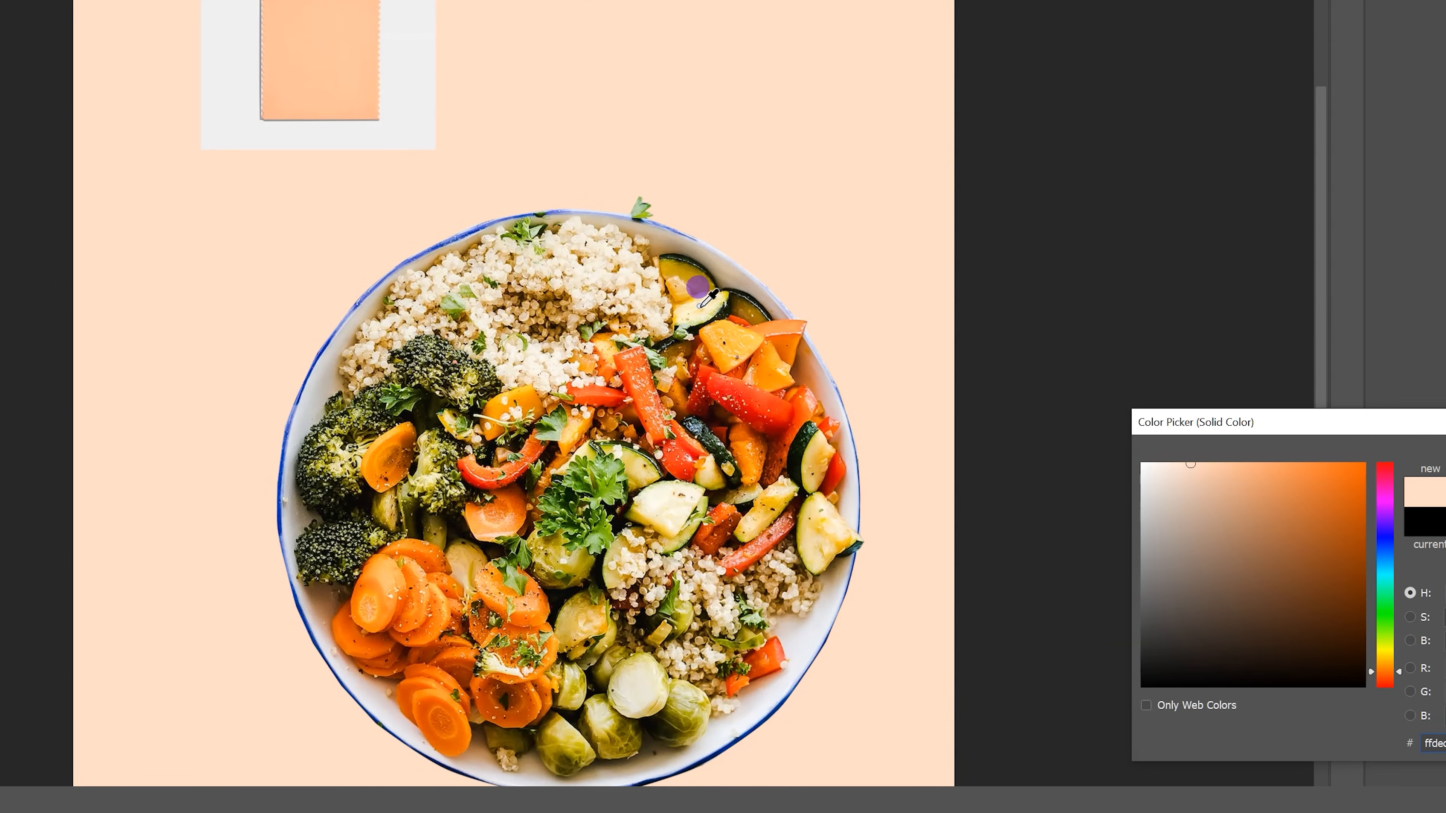
click(700, 305)
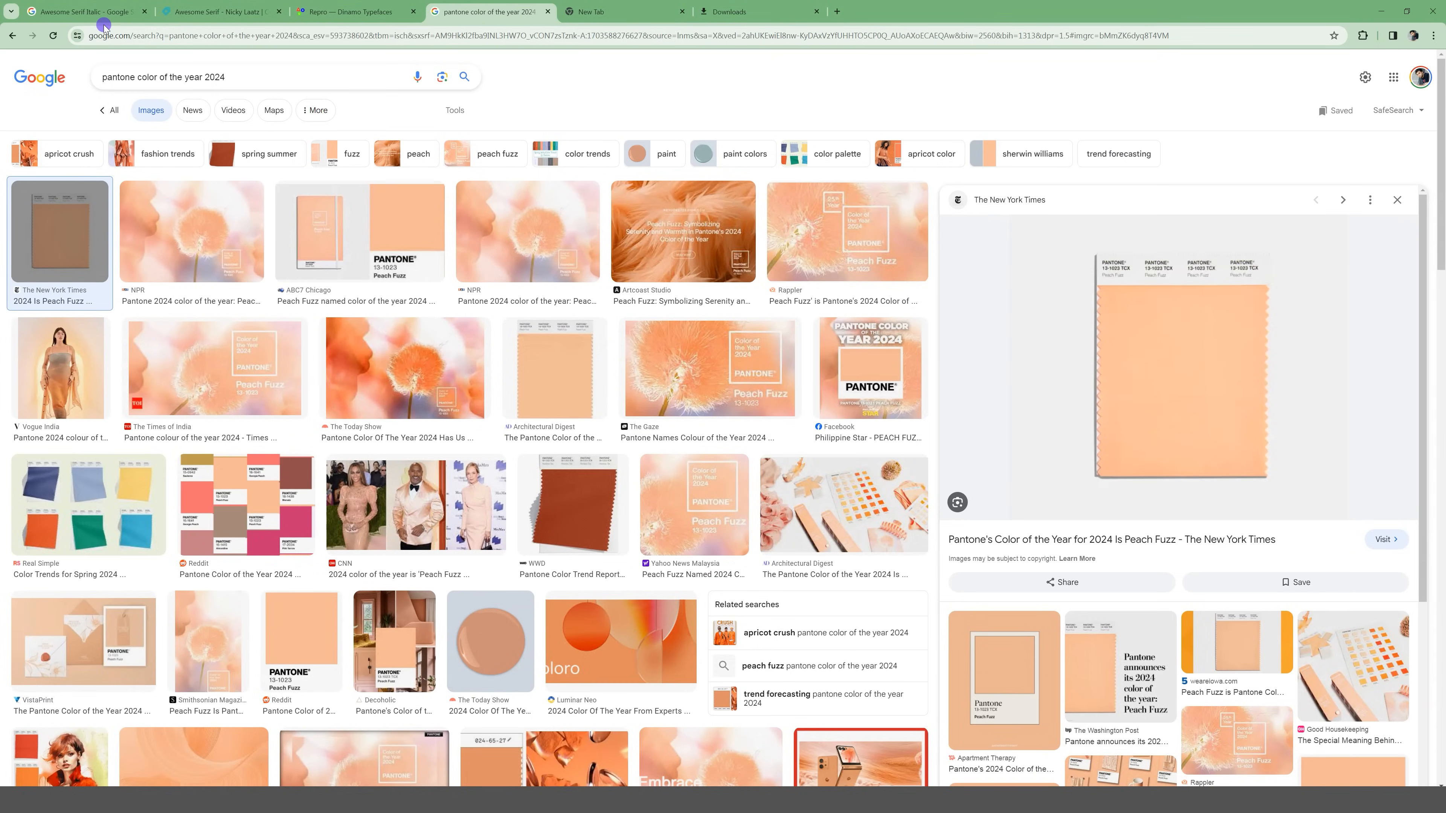
Switch to the browser and look through the Awesome Serif font family's preview images on Creative Market.
click(83, 4)
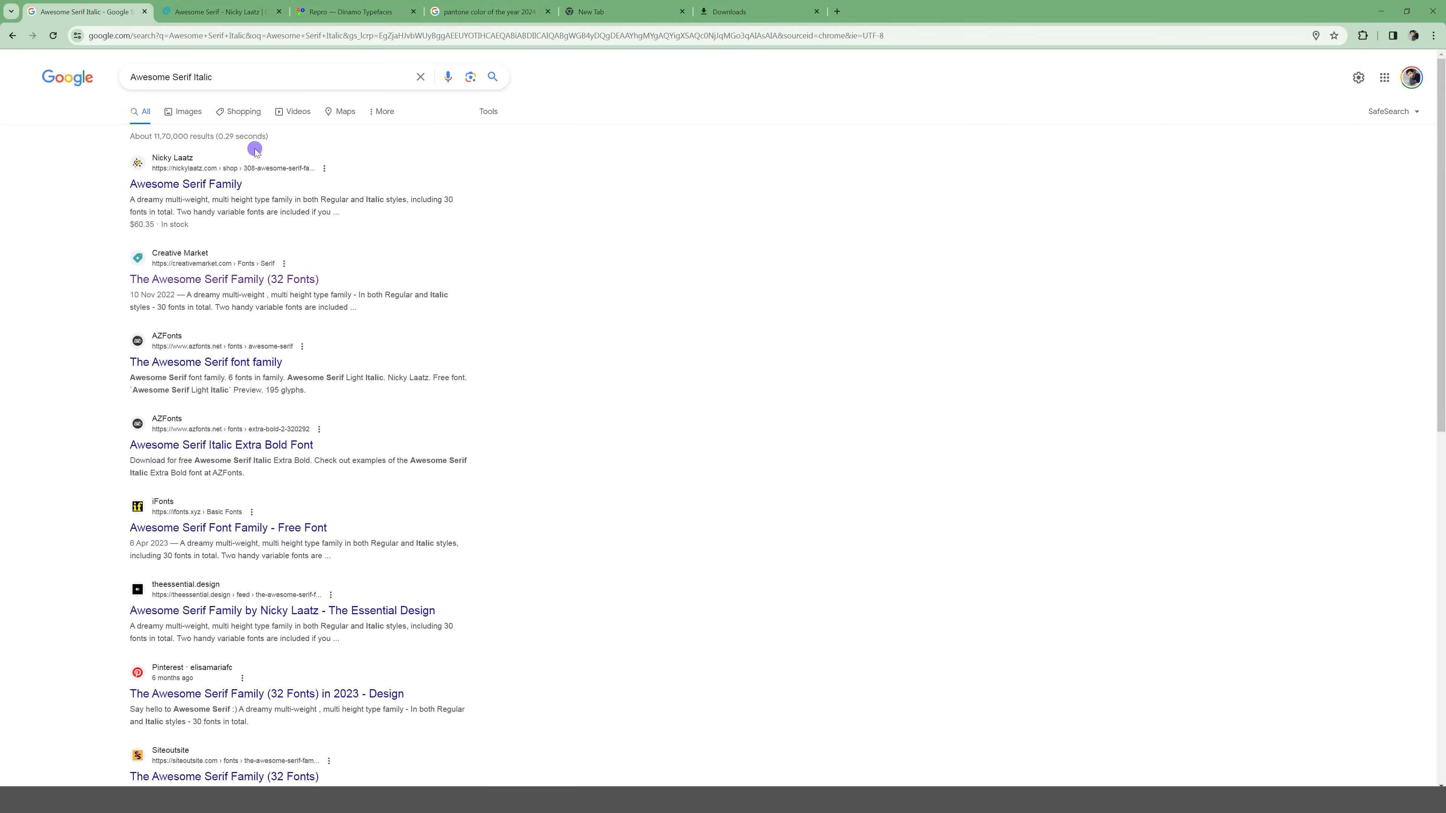
click(241, 12)
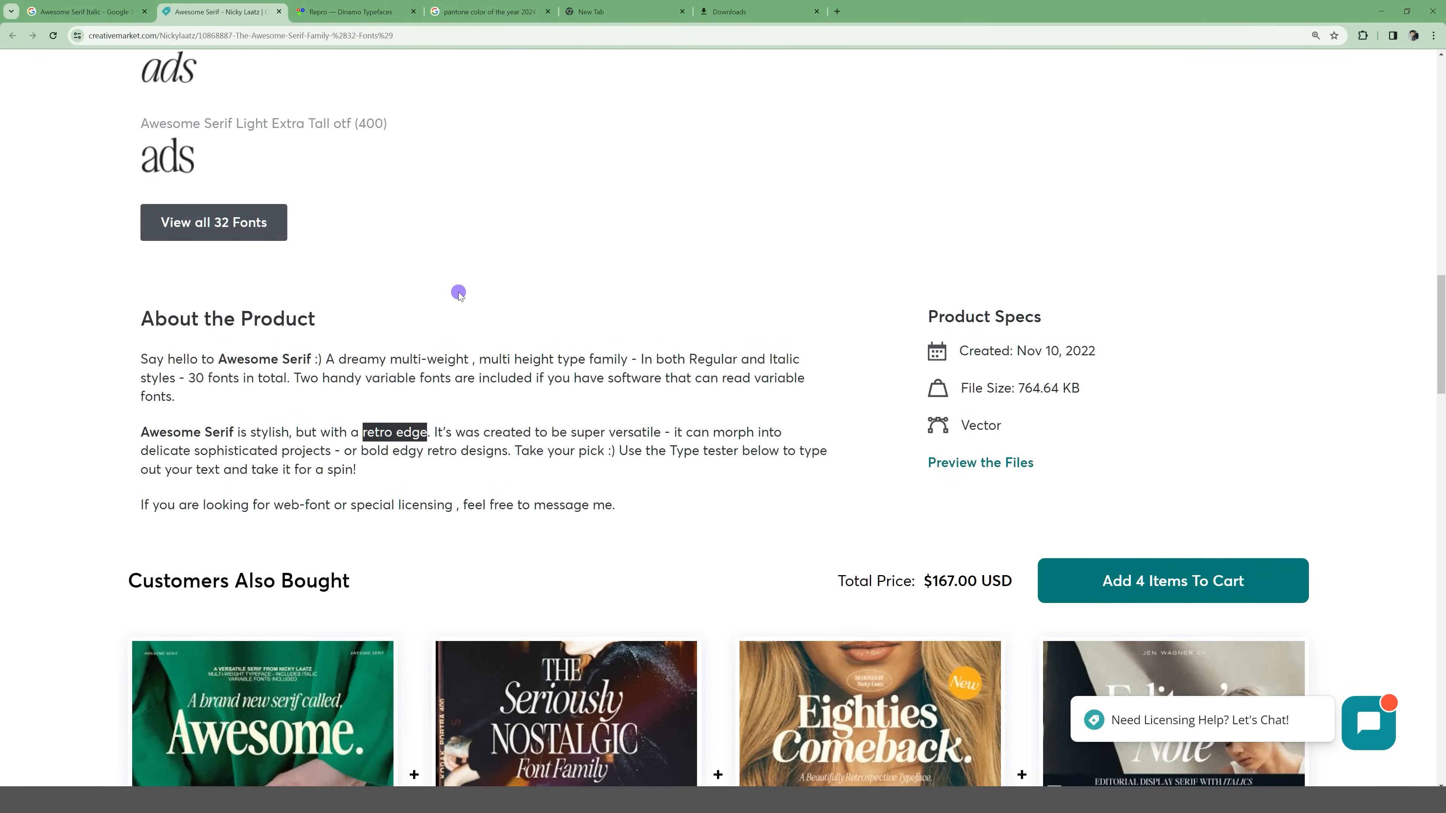
scroll(455, 291, up, 20)
scroll(577, 324, down, 7)
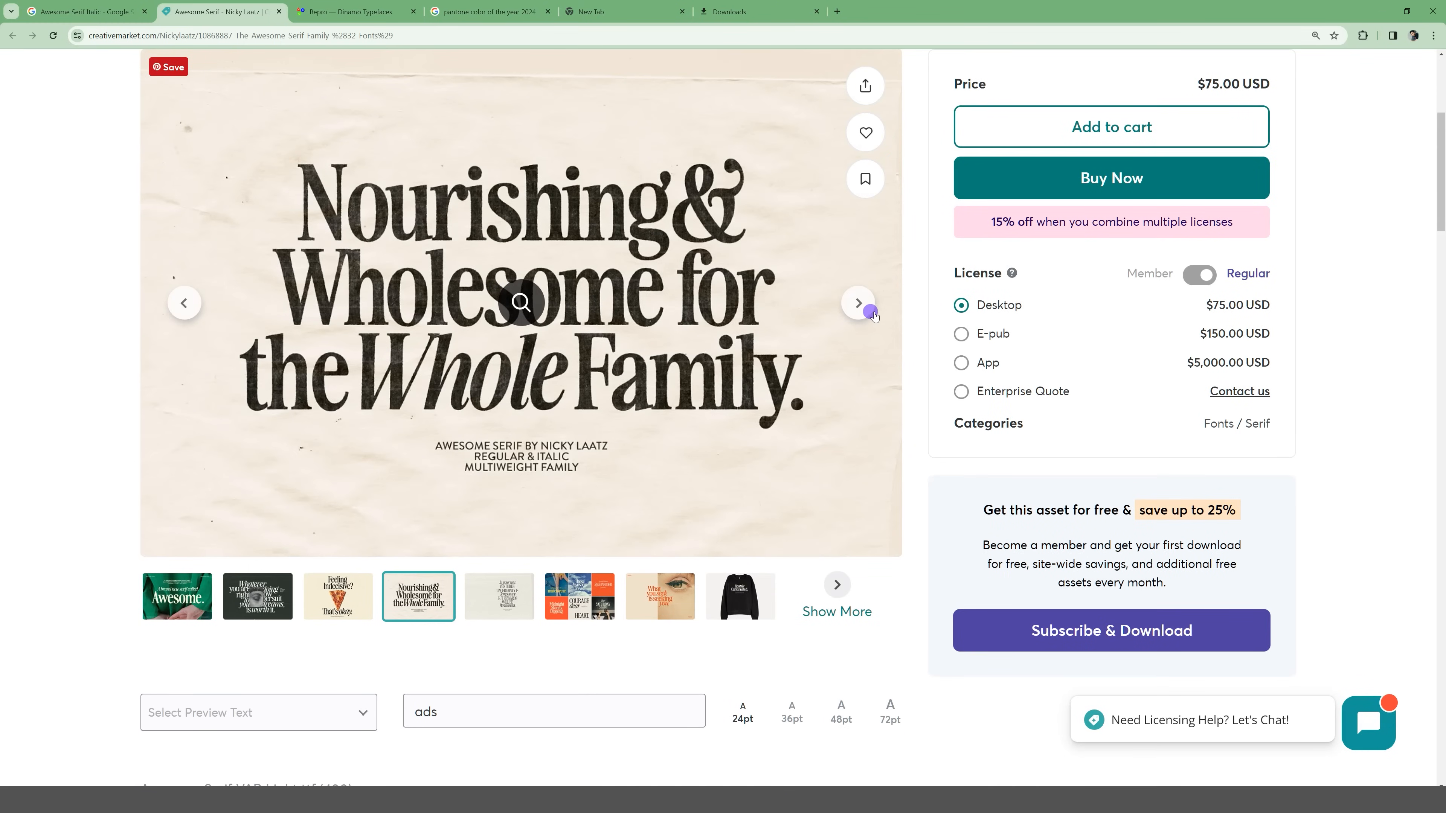
click(858, 303)
click(859, 304)
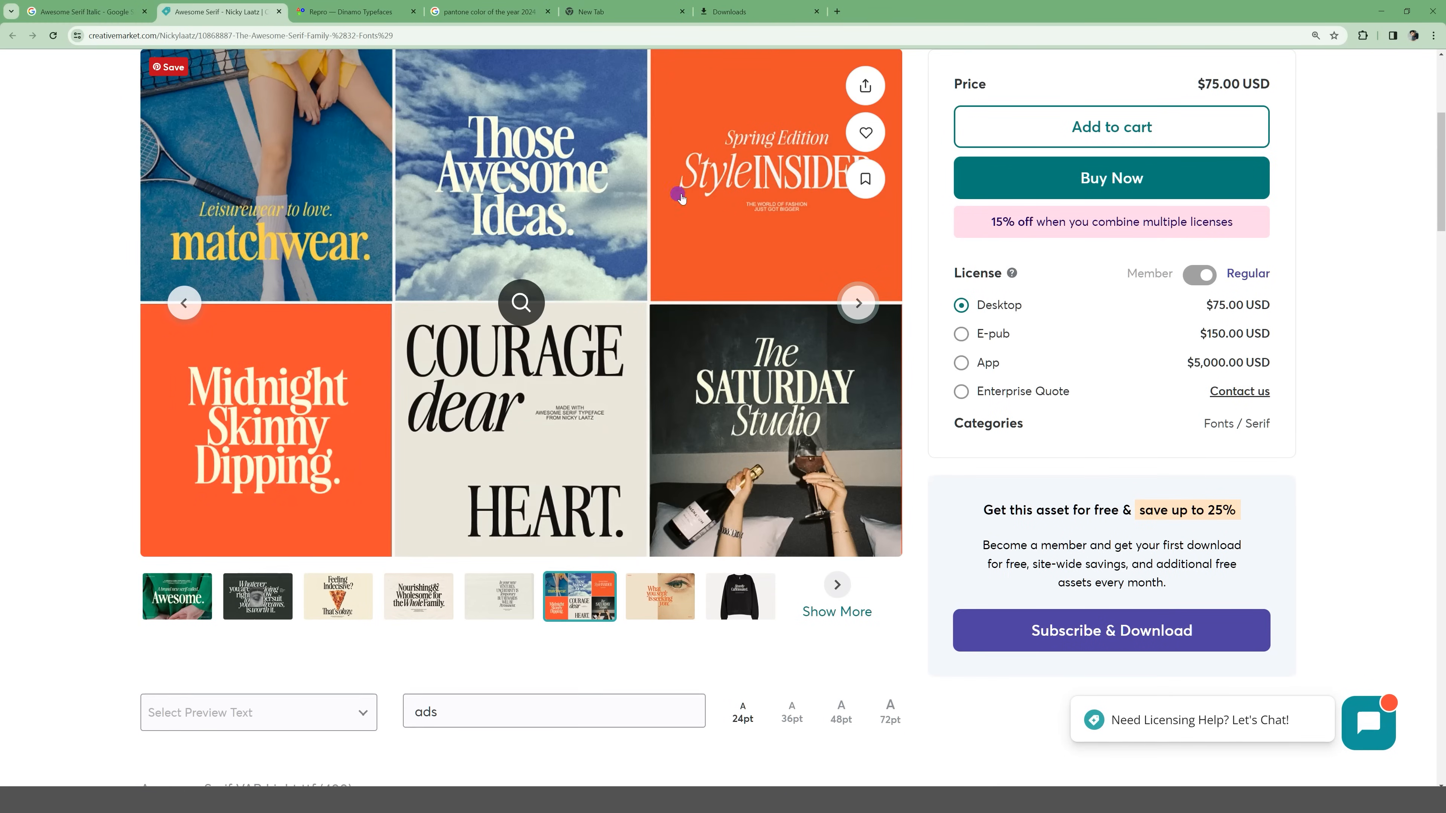
Read the Awesome Serif product description and highlight the phrase "retro edge".
scroll(672, 379, down, 10)
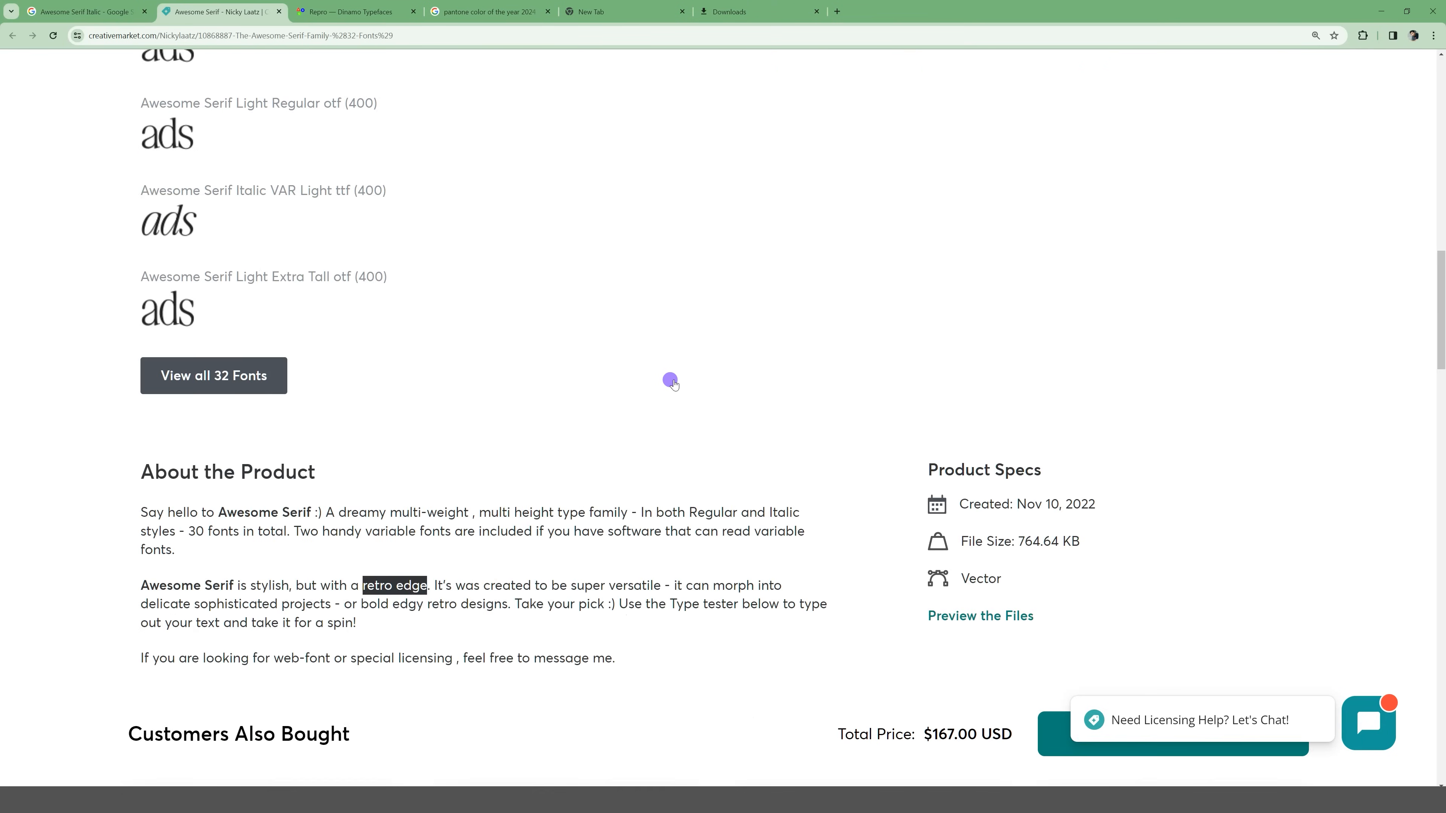
scroll(669, 377, up, 5)
click(359, 483)
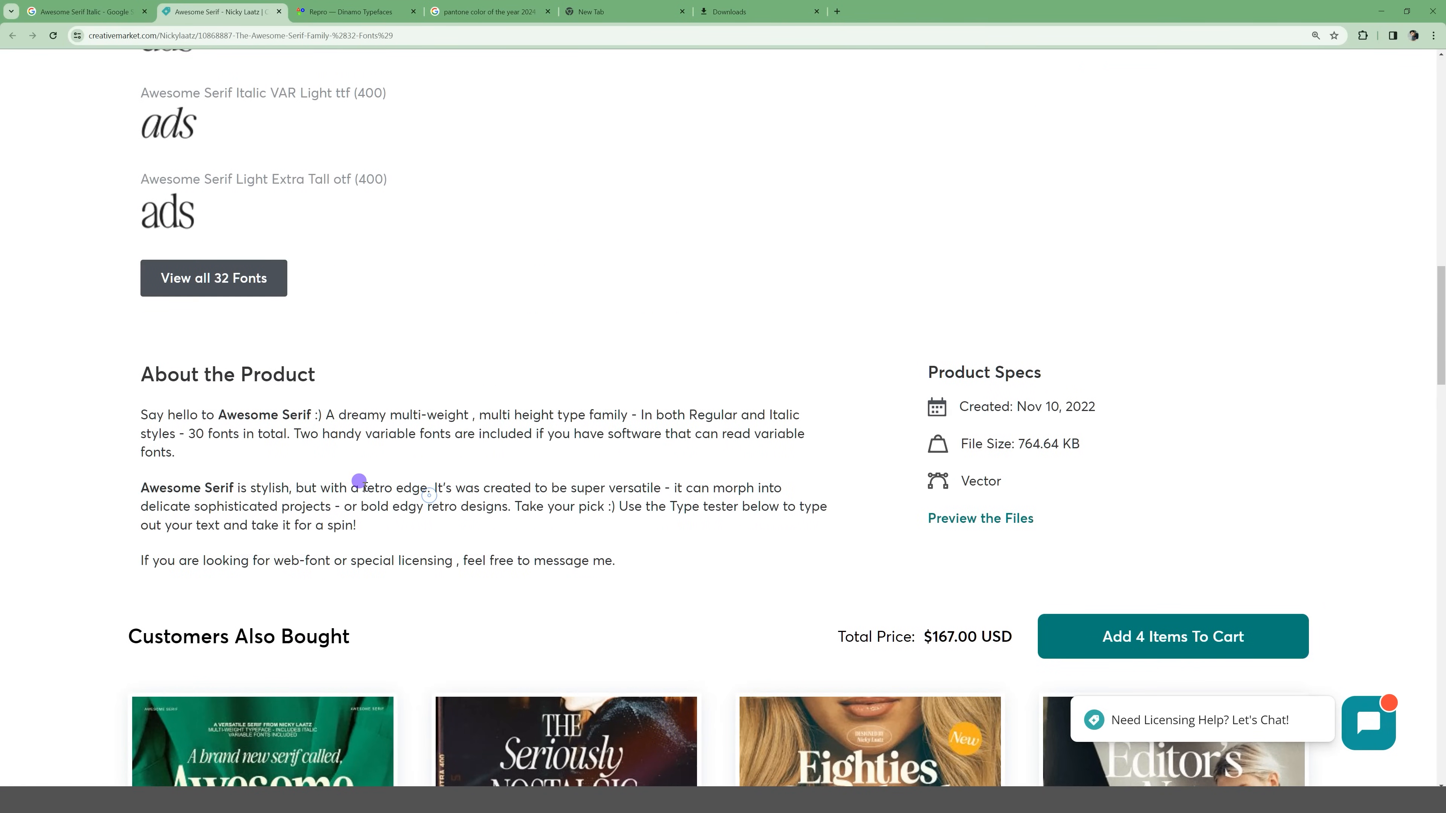
drag(258, 482, 359, 488)
click(414, 487)
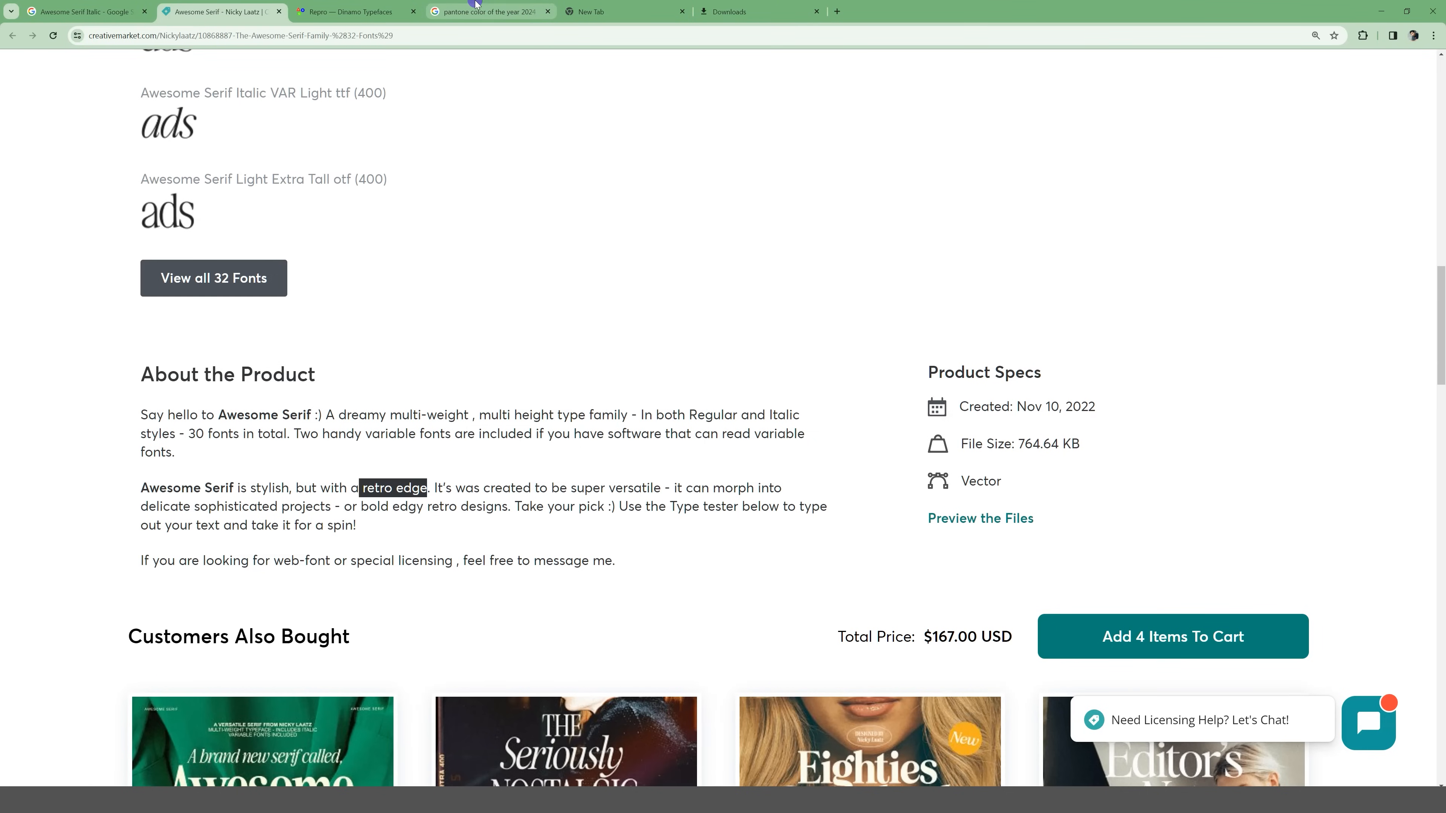
Examine the Repro typeface's information page on the Dinamo site, highlighting its name in the "About Repro" heading.
click(350, 11)
drag(724, 169, 803, 172)
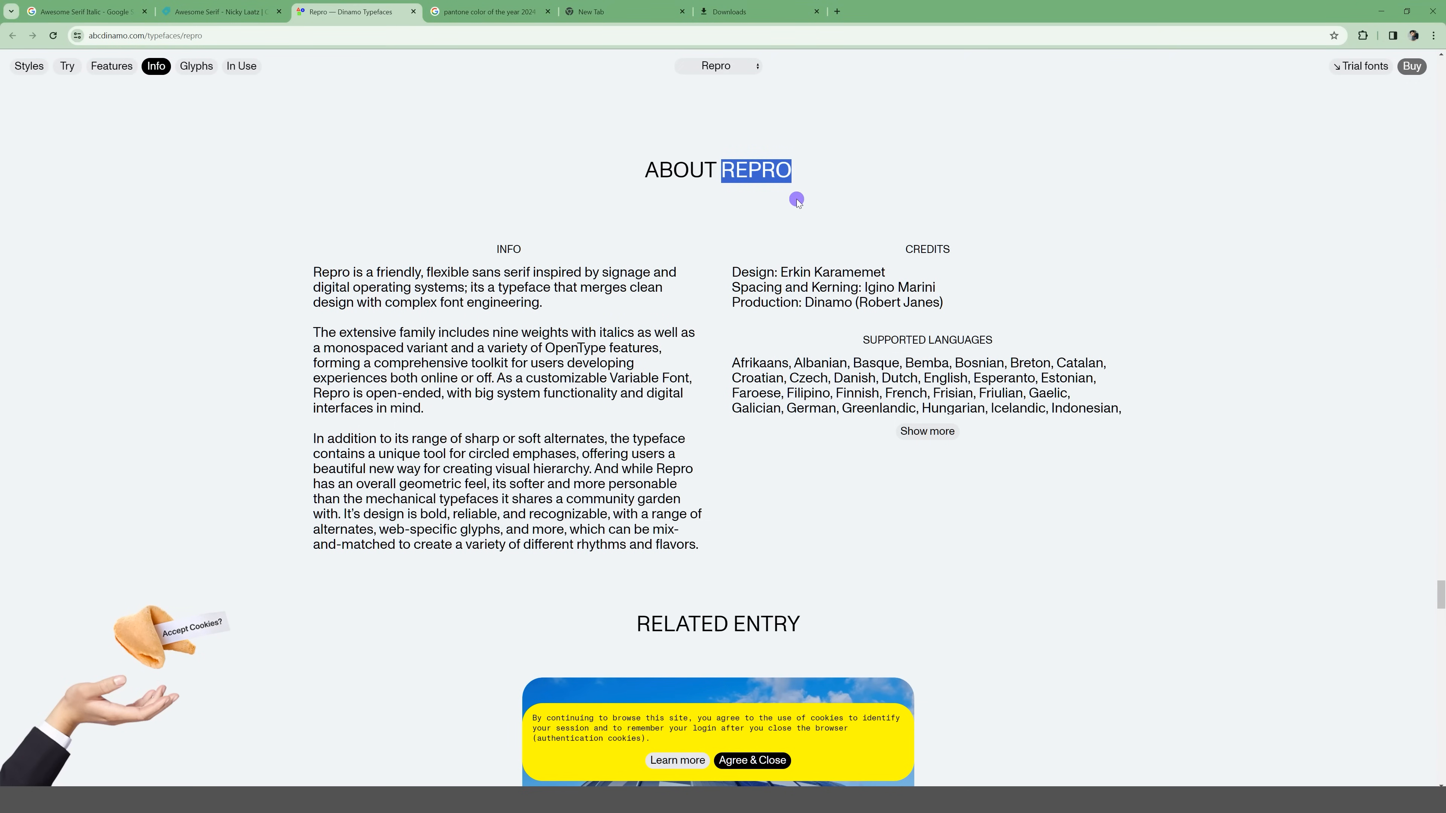
click(489, 432)
double_click(493, 433)
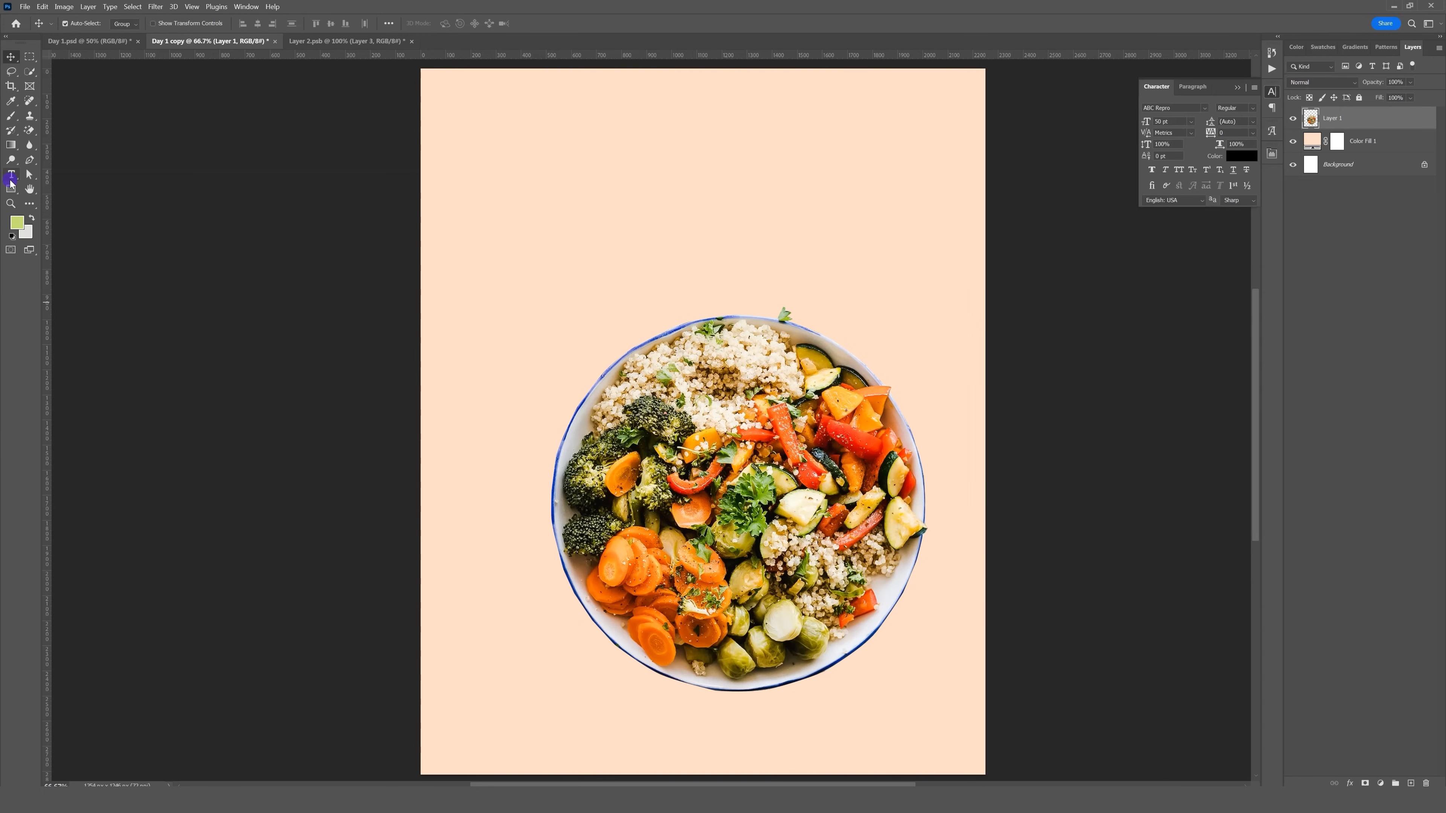
In Photoshop, add the headline "Dive into the Crisp and Colorful World of Our Veggie Delight." above the bowl, broken into three lines.
click(11, 180)
click(543, 214)
key(ctrl+a)
key(ctrl+v)
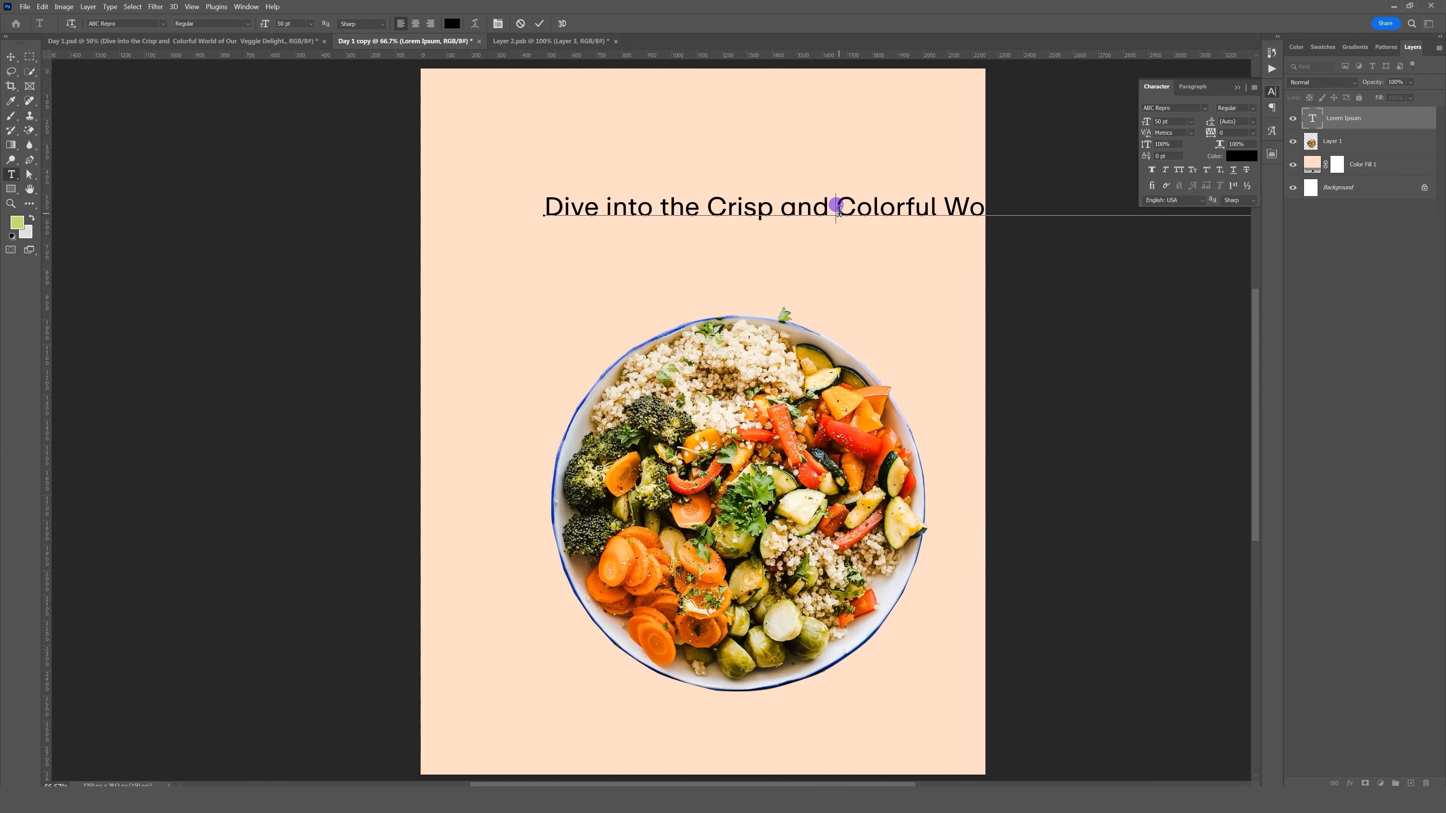
key(Return)
click(821, 238)
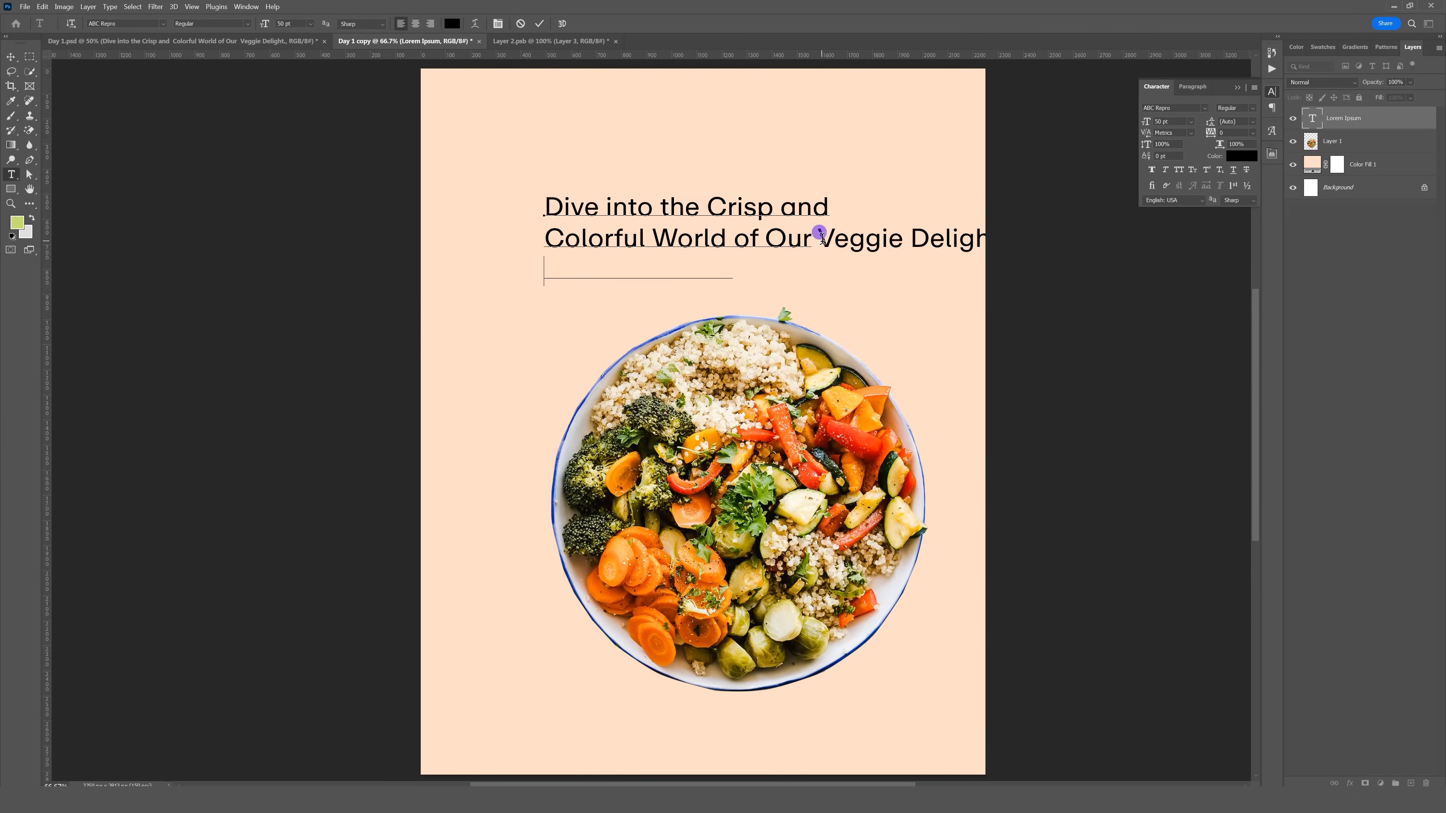
key(Return)
click(18, 52)
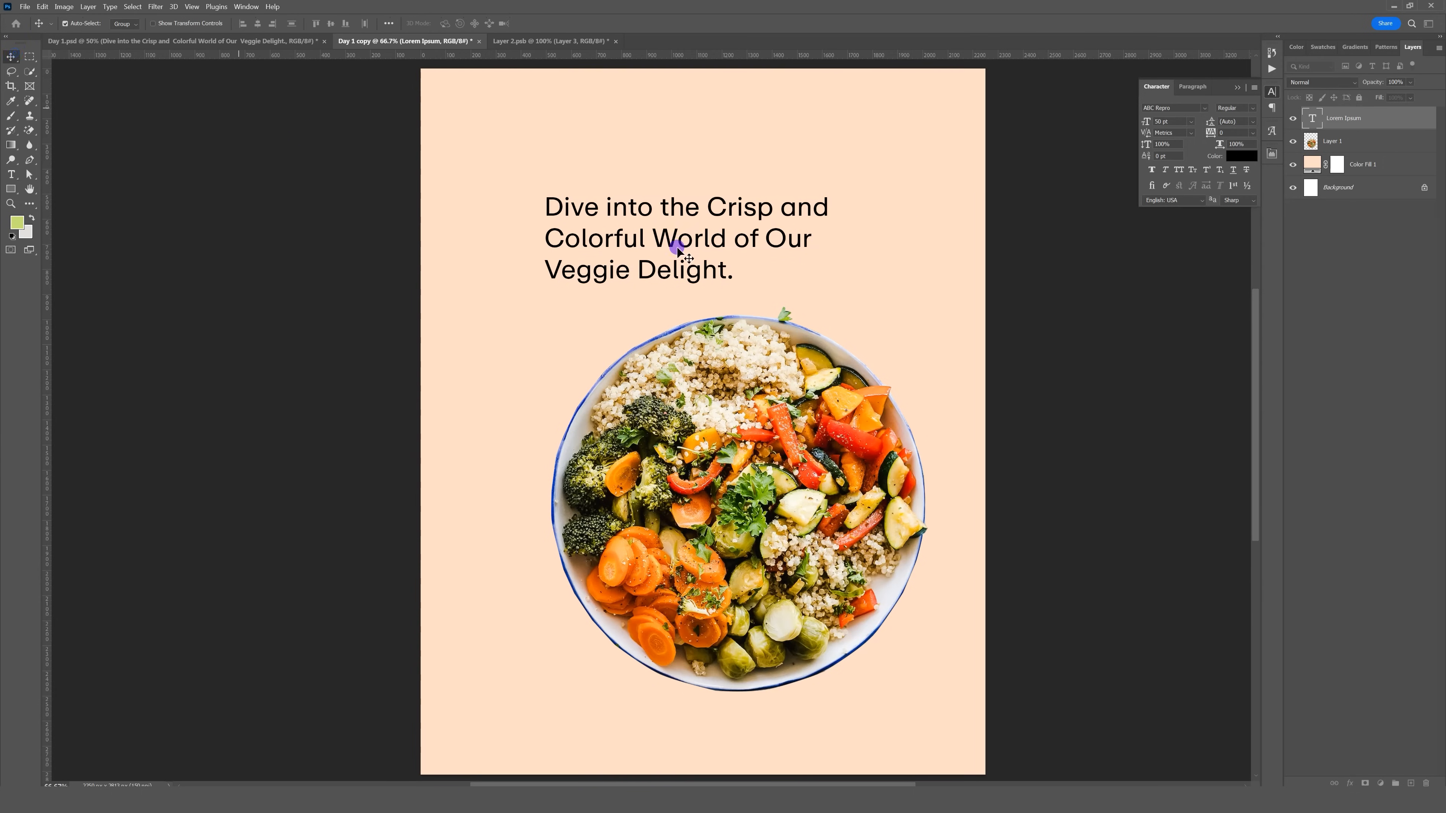
Move the headline slightly up and closer to the poster's left edge.
drag(613, 230, 557, 215)
click(11, 204)
drag(734, 348, 694, 330)
click(757, 388)
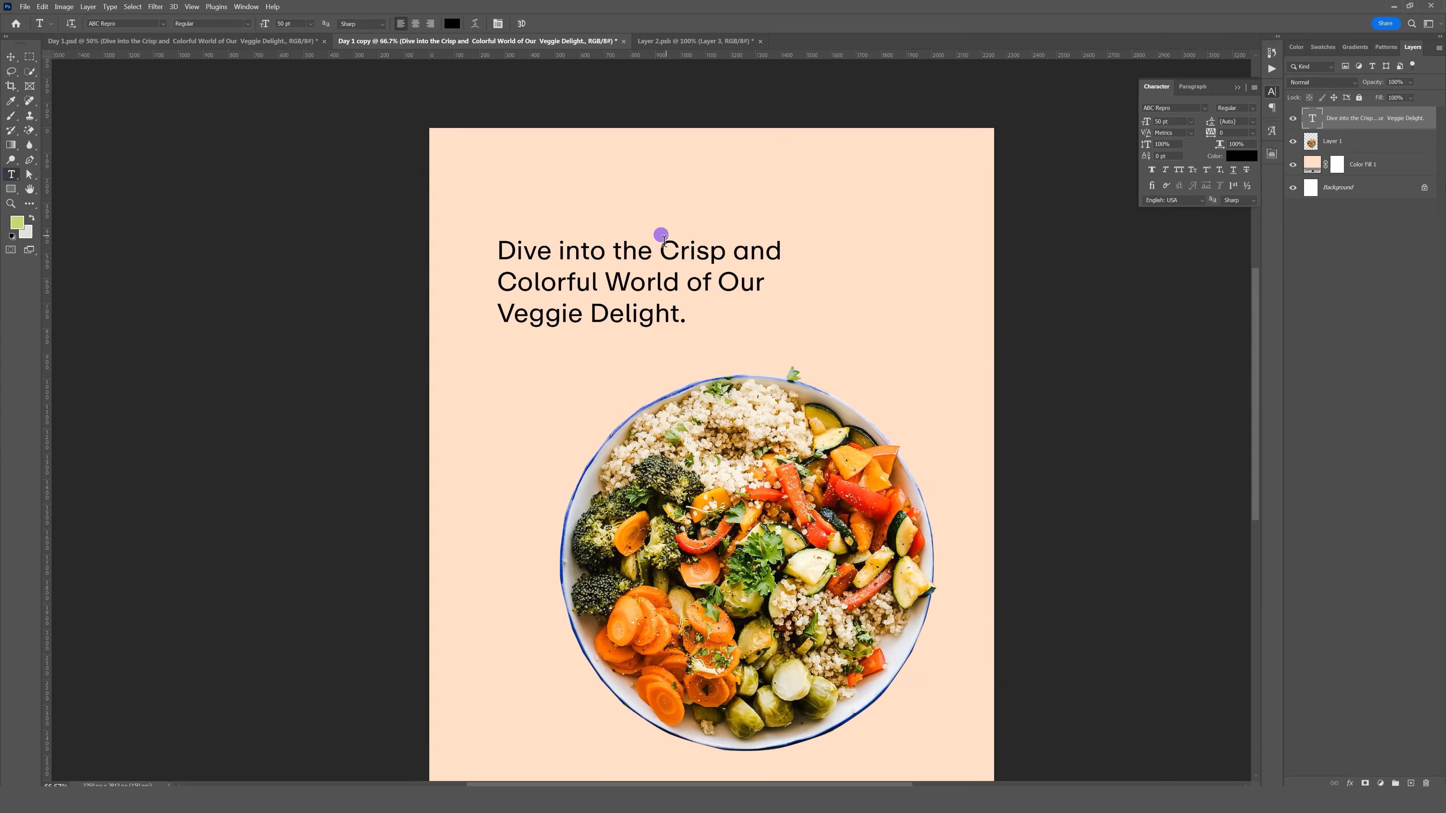
Set the headline words "Crisp and Colorful" in the Awesome Serif Italic font with a semi-bold style.
double_click(661, 238)
drag(658, 239, 590, 280)
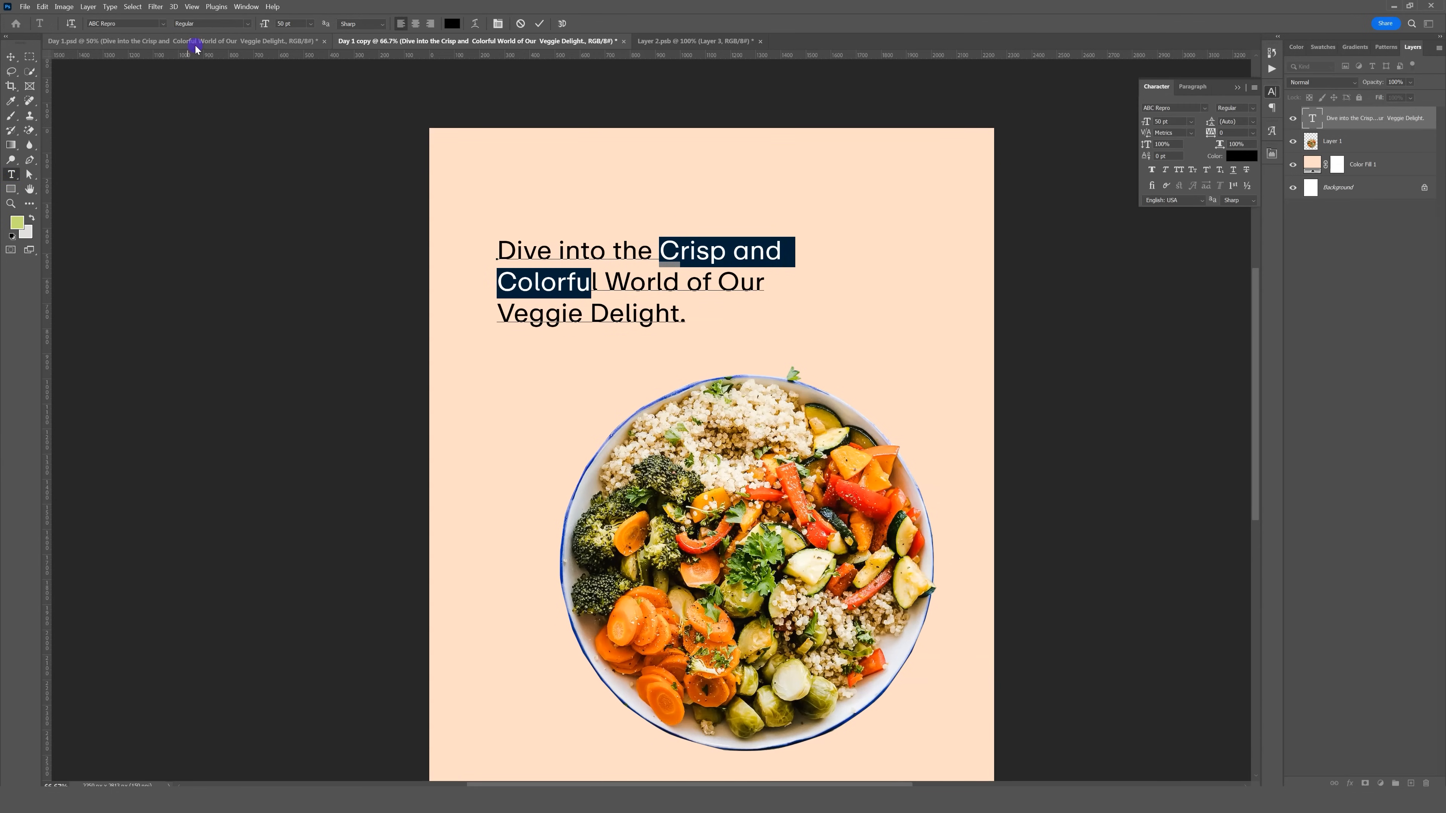
click(163, 23)
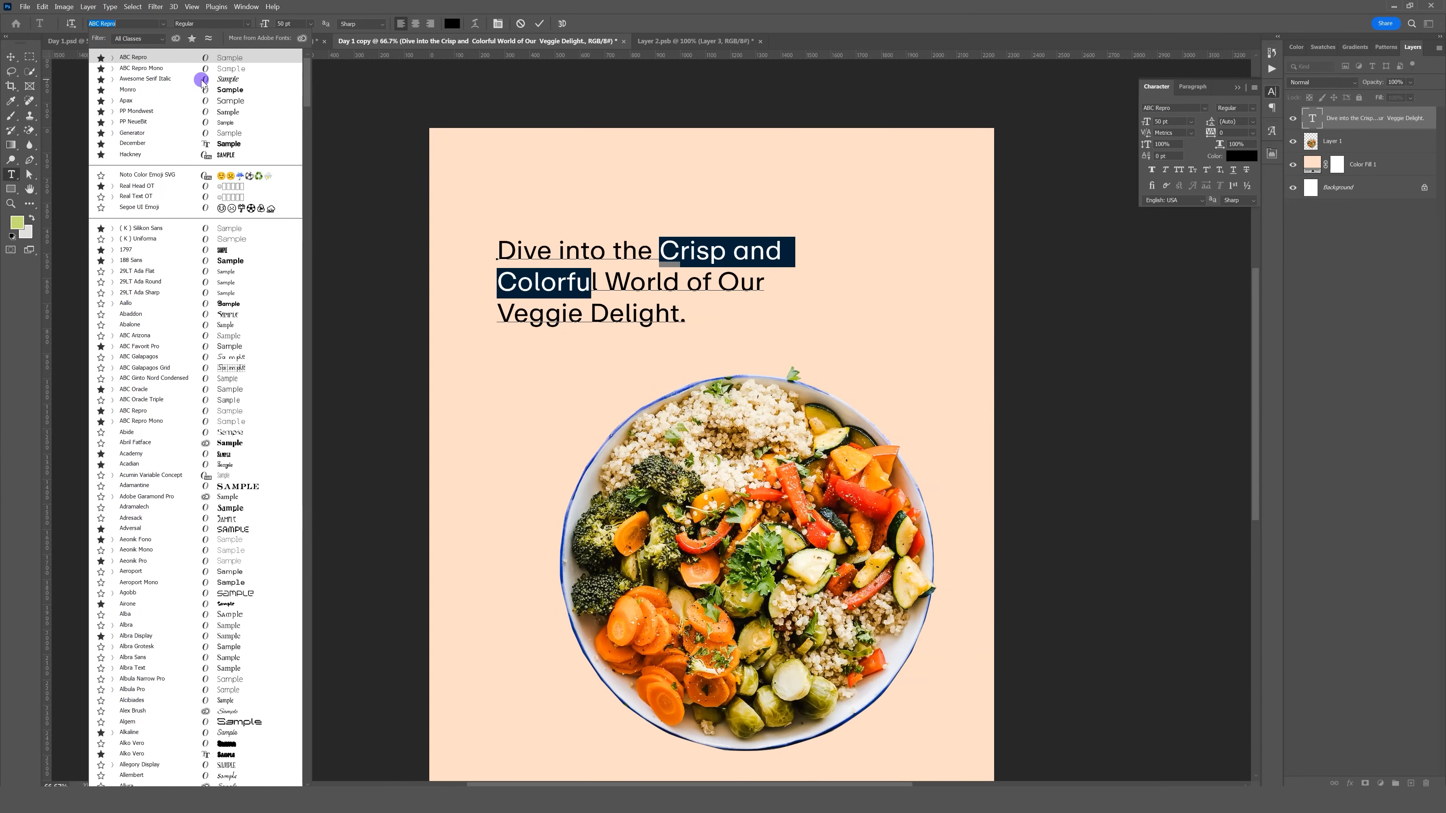
key(Escape)
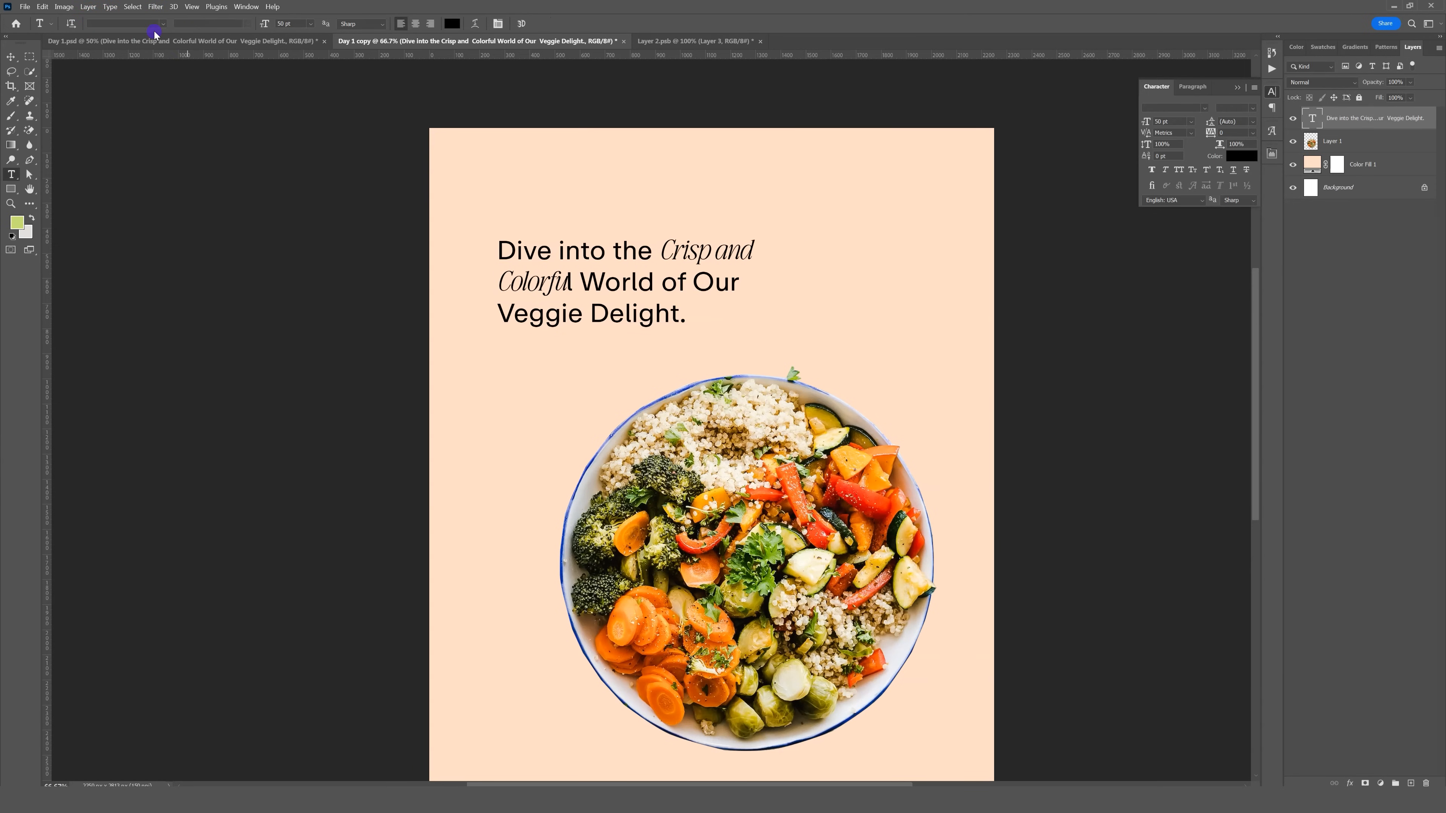
click(161, 25)
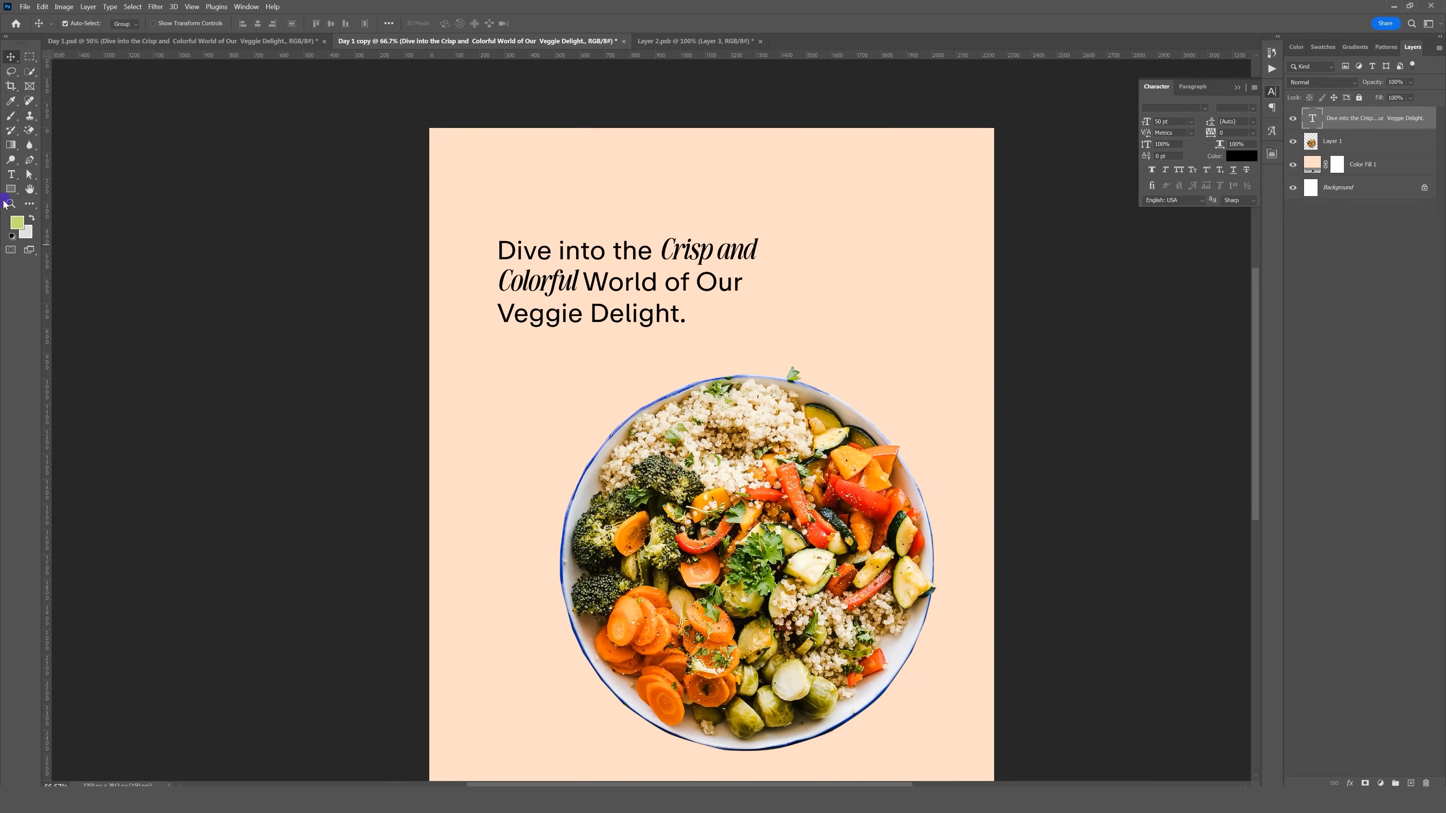
Draw a green rectangle about 399 by 136 px over the word "Colorful" and place its layer beneath the headline.
click(8, 204)
alt+click(719, 284)
click(743, 313)
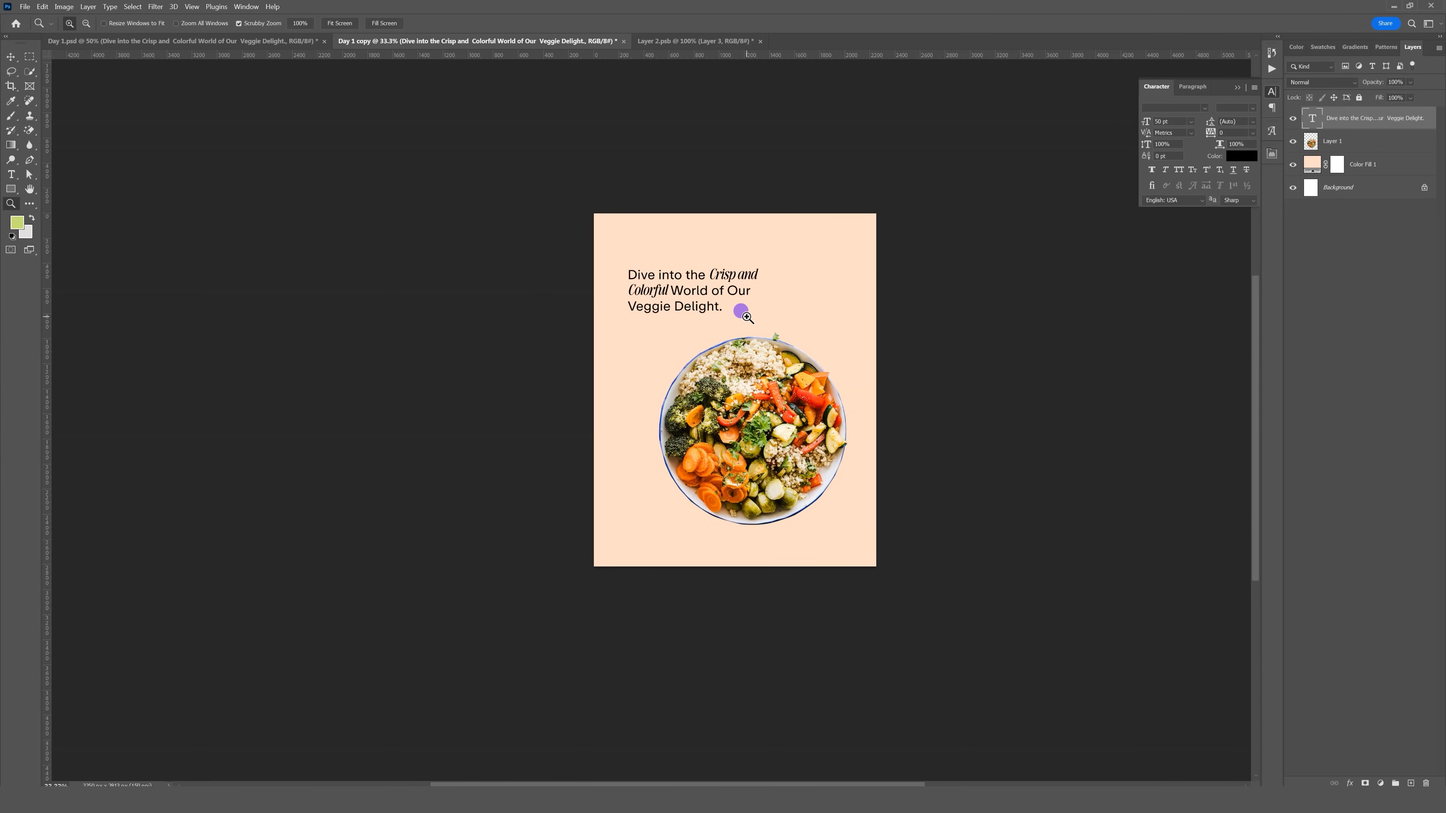
click(744, 314)
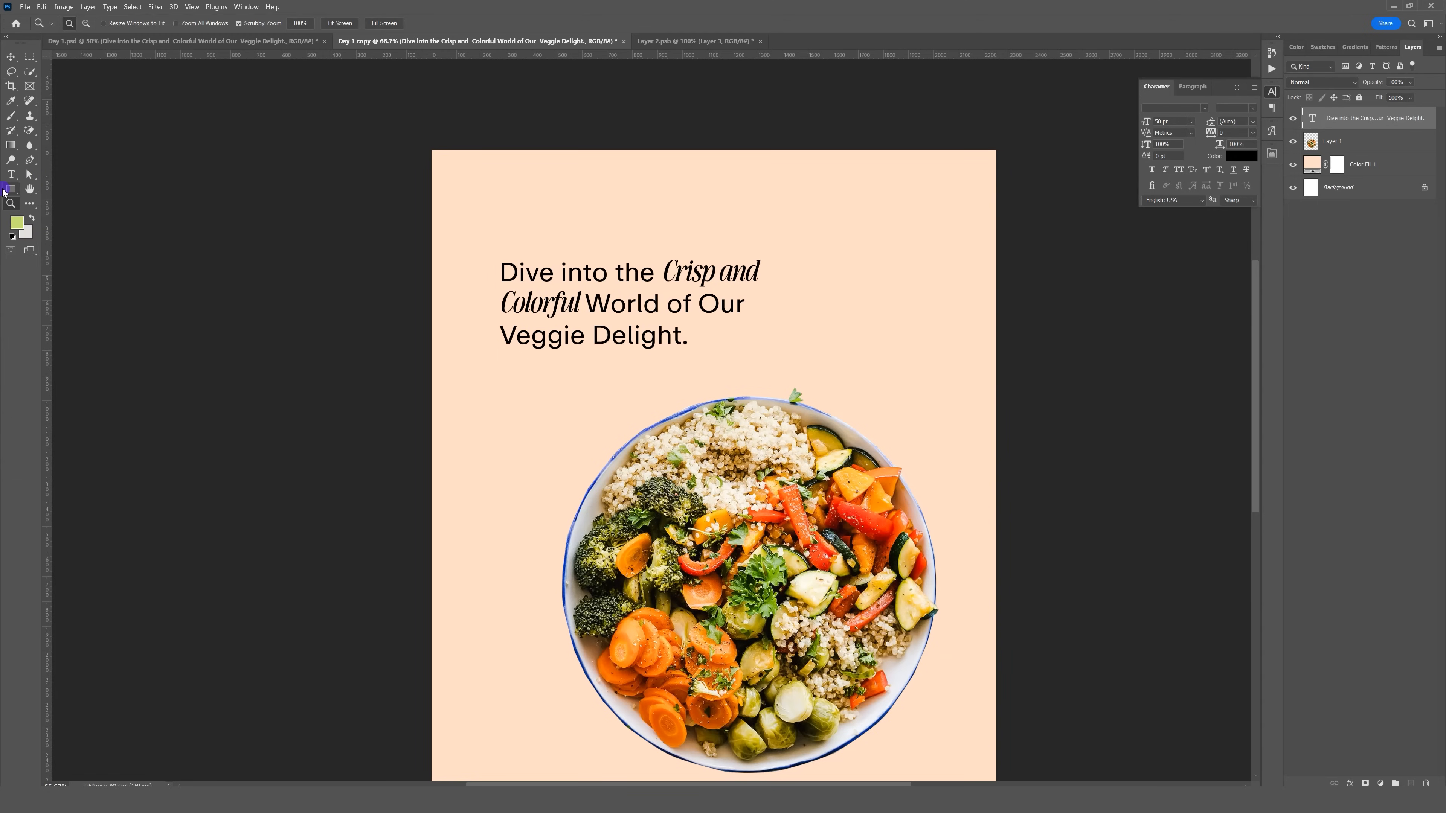
click(11, 188)
click(57, 194)
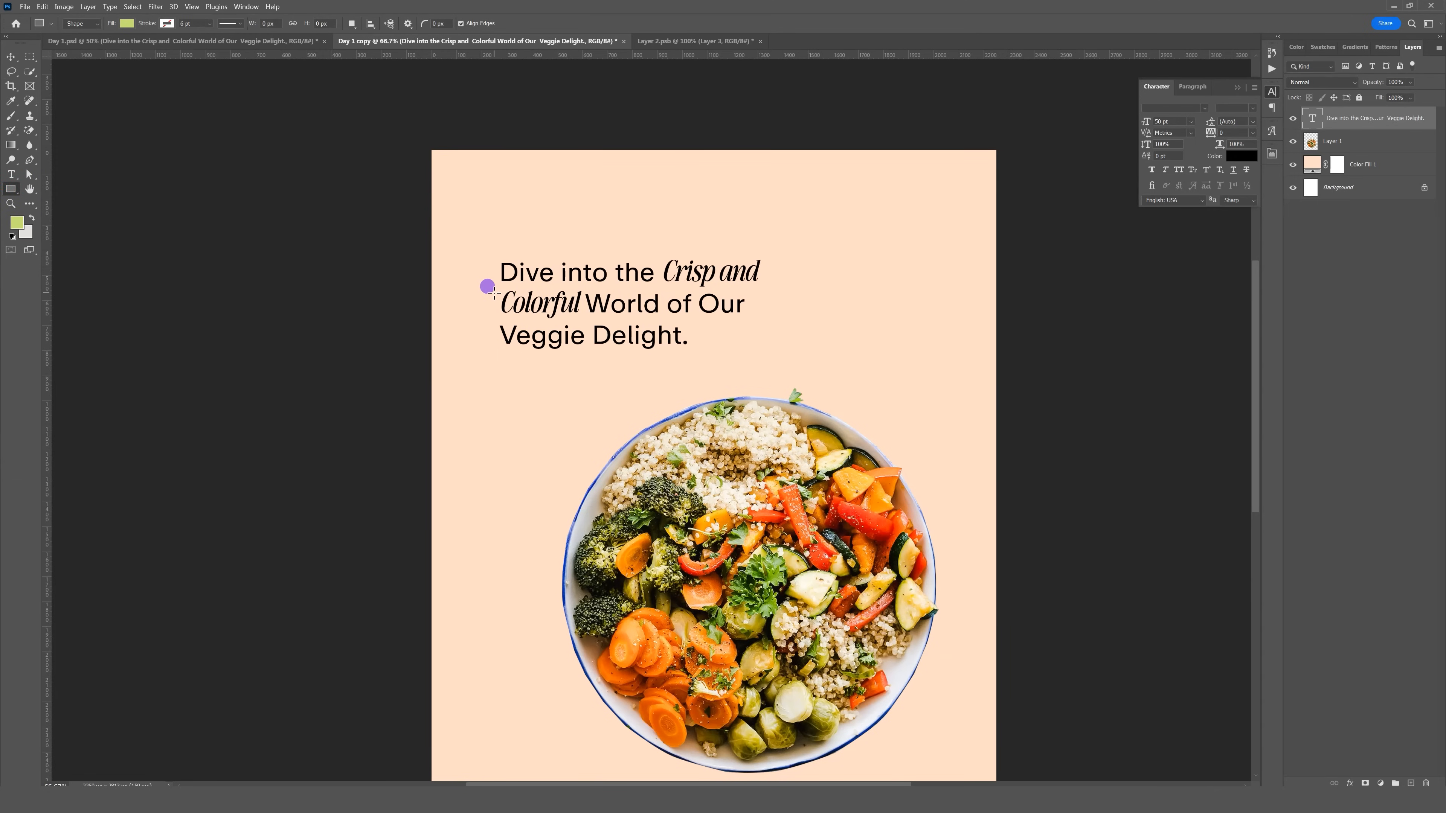
mouse_move(493, 283)
mouse_down()
mouse_move(606, 316)
mouse_move(593, 317)
mouse_up()
drag(1350, 121, 1353, 149)
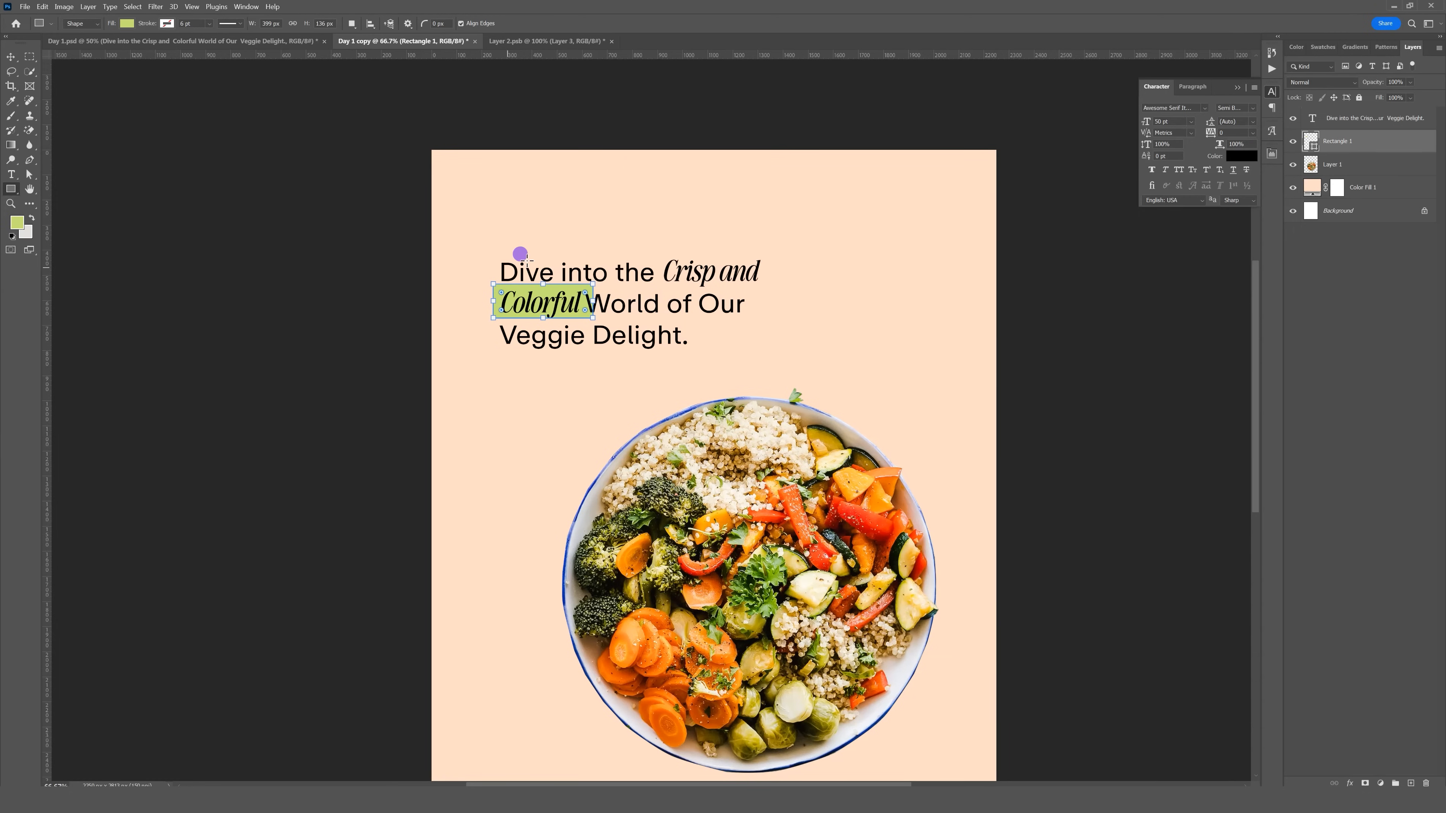
Round the green rectangle's corners to 10 px and increase the radius to 13 px.
click(11, 58)
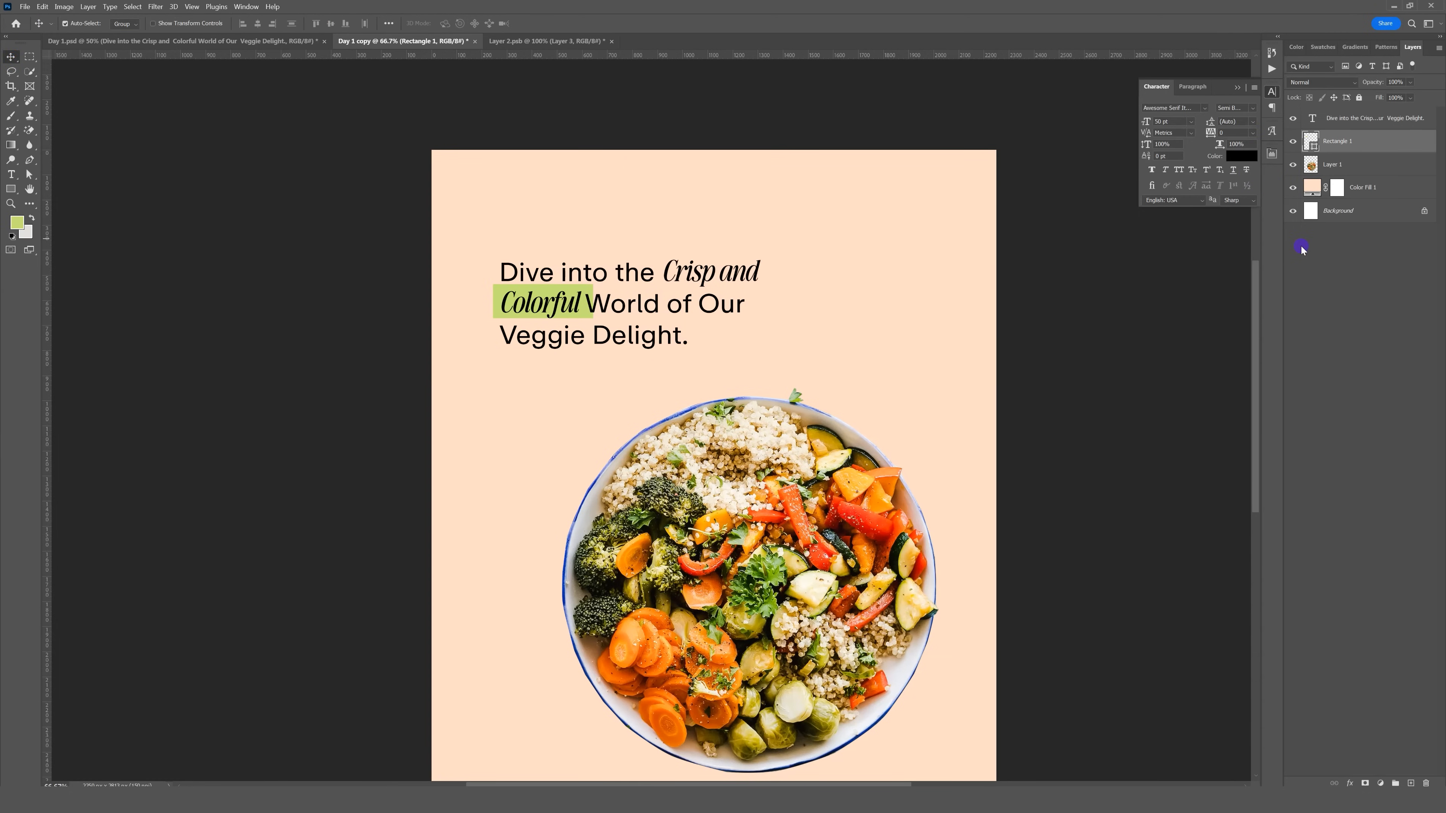
click(1273, 155)
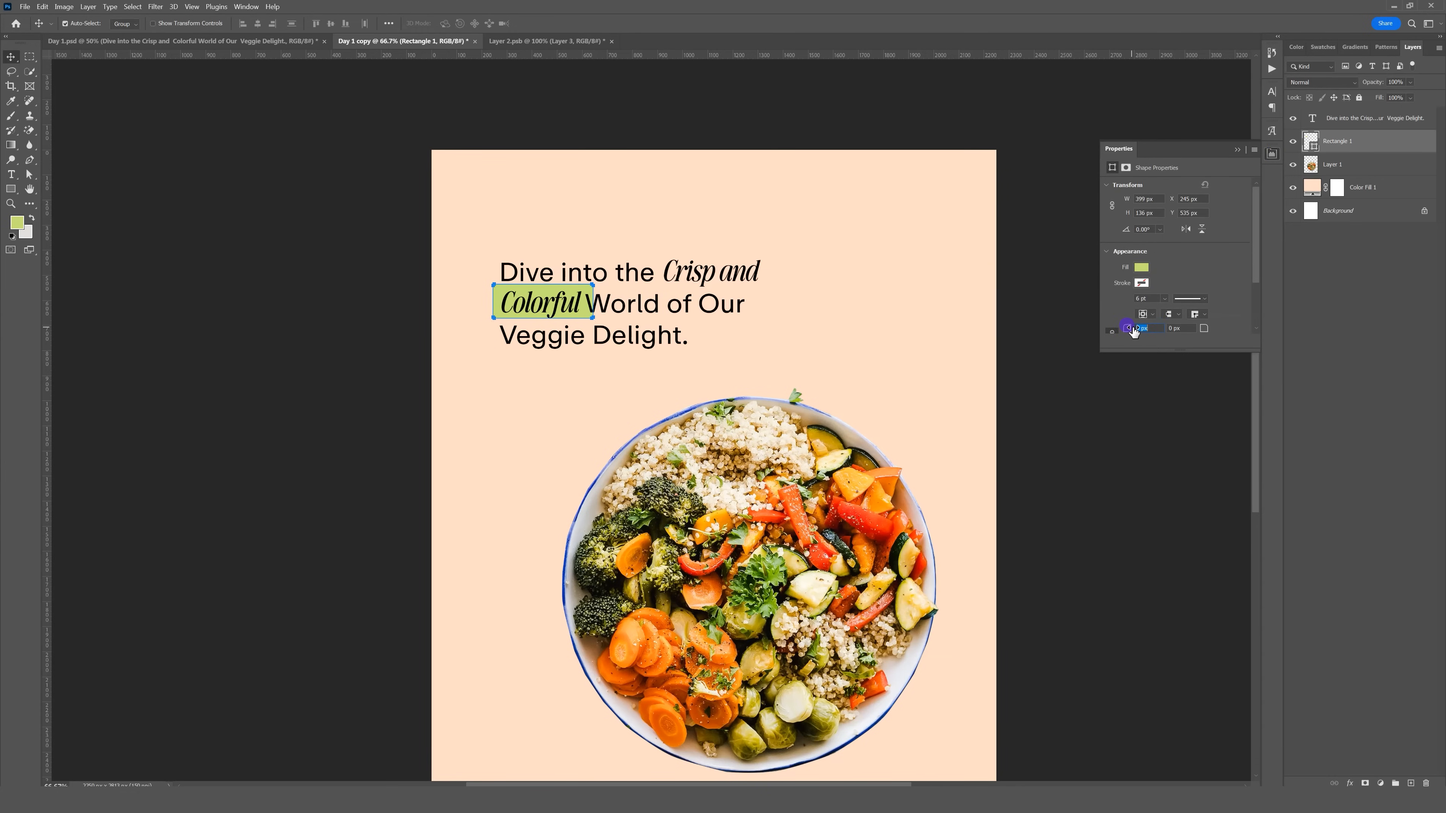
text(10)
key(Return)
click(11, 205)
drag(606, 312, 663, 356)
drag(484, 282, 590, 349)
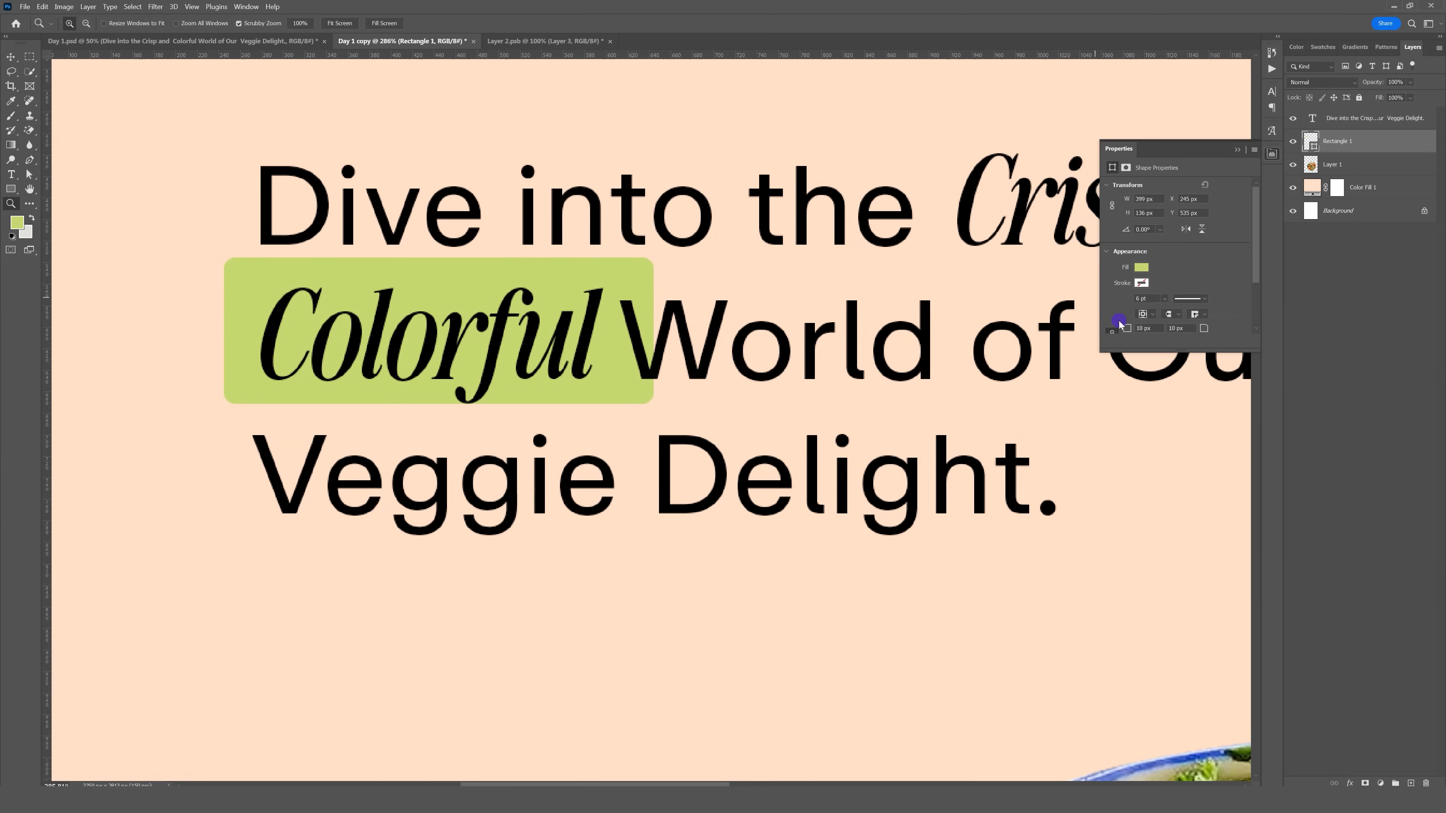
mouse_move(1130, 332)
mouse_down()
mouse_move(1143, 338)
mouse_move(1113, 328)
mouse_up()
Shift the green rectangle to frame the word "Colorful" and narrow it to 351 px wide.
click(12, 55)
drag(484, 308, 498, 316)
drag(664, 341, 615, 334)
key(Return)
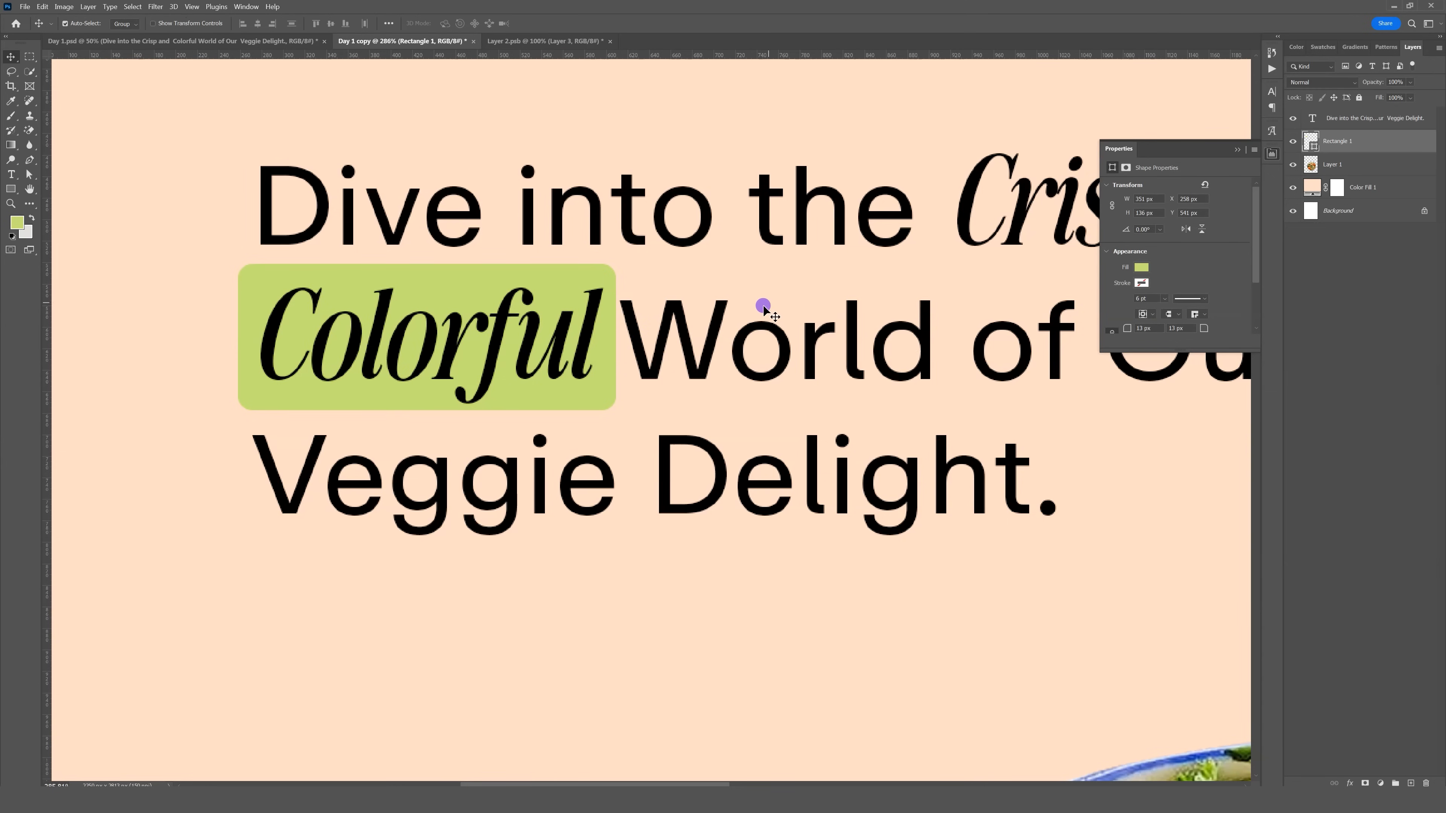
Give the green rectangle a 1 pt black stroke.
click(1142, 283)
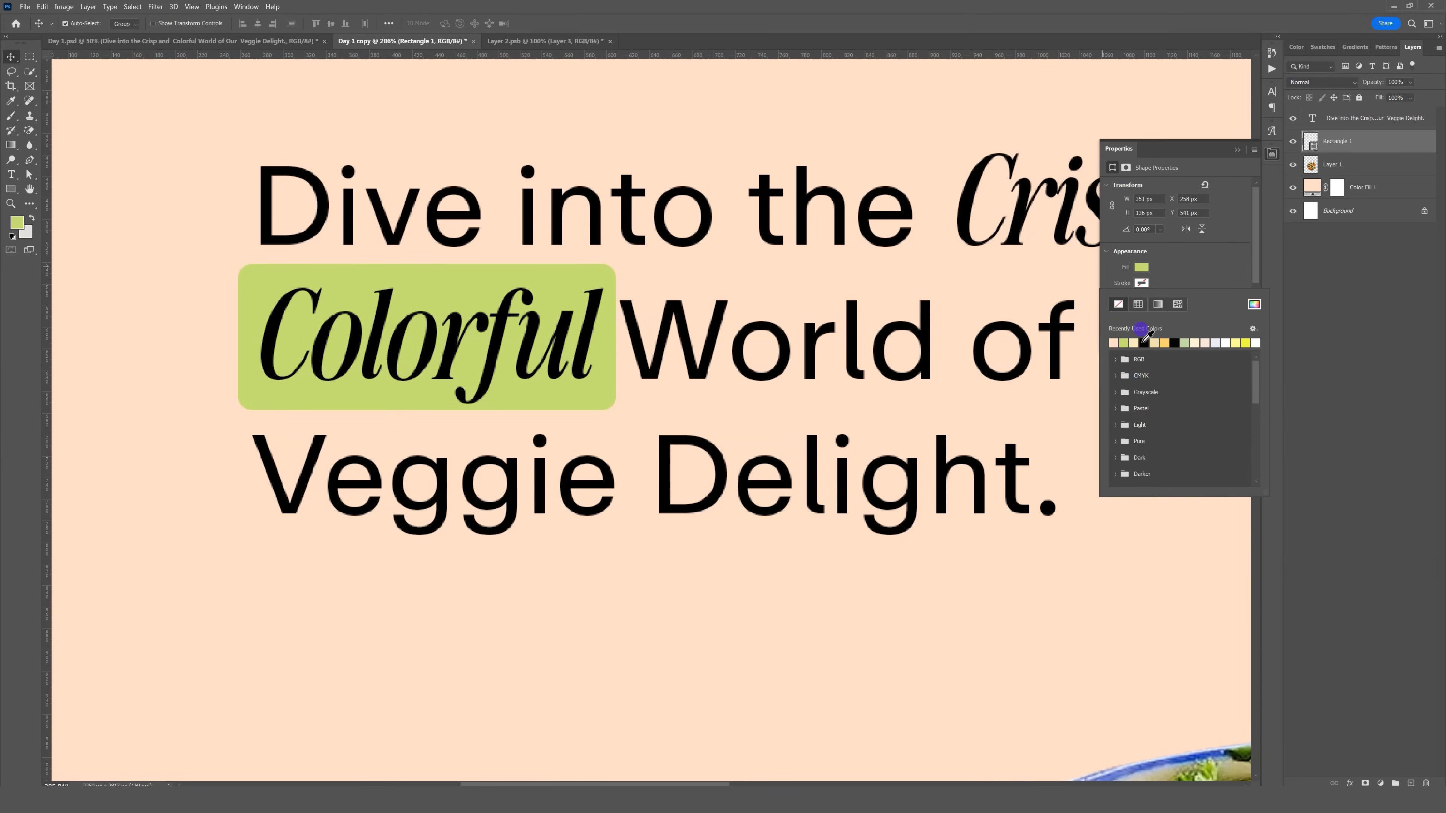
click(1143, 337)
click(1160, 289)
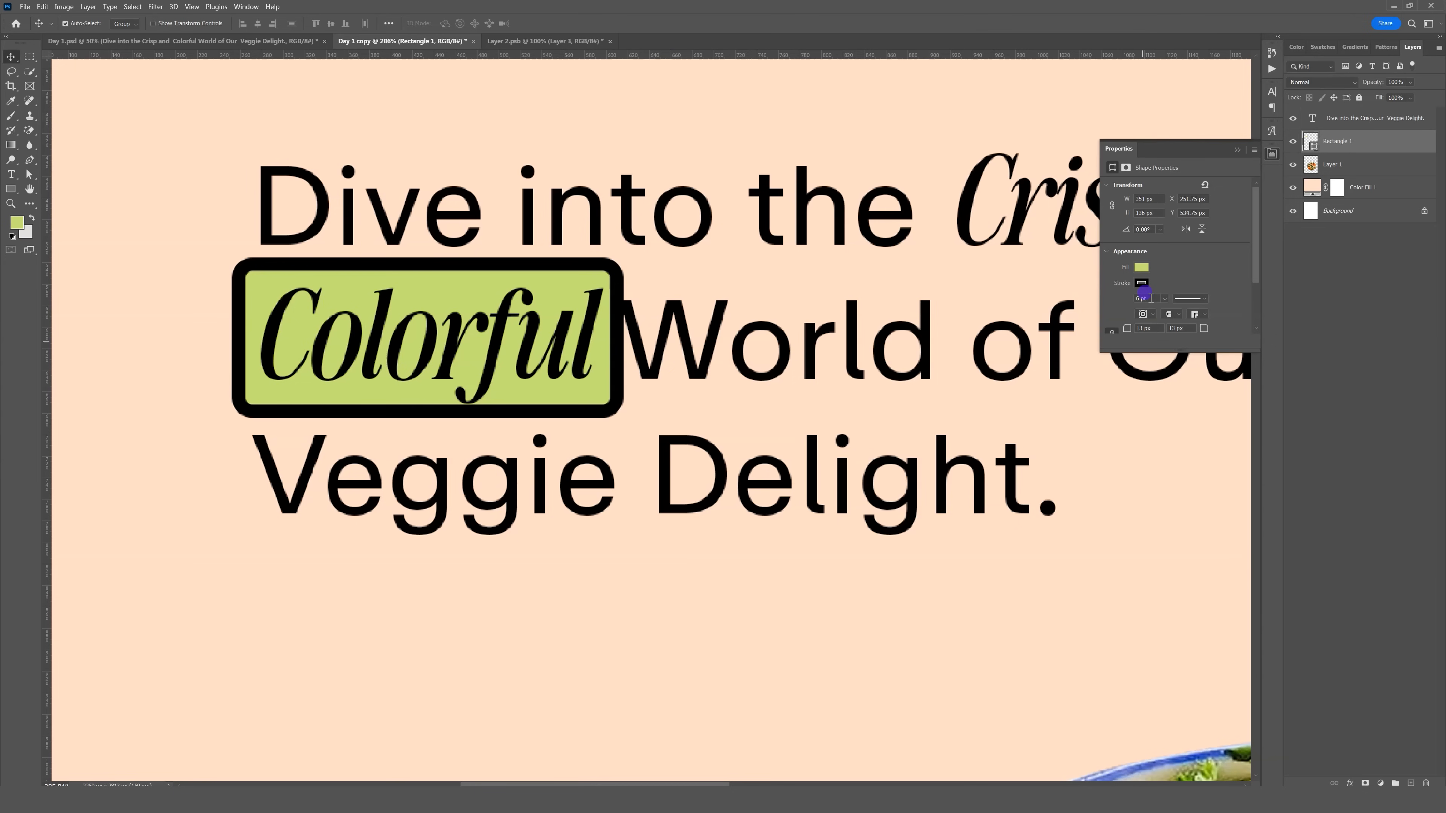
click(1124, 297)
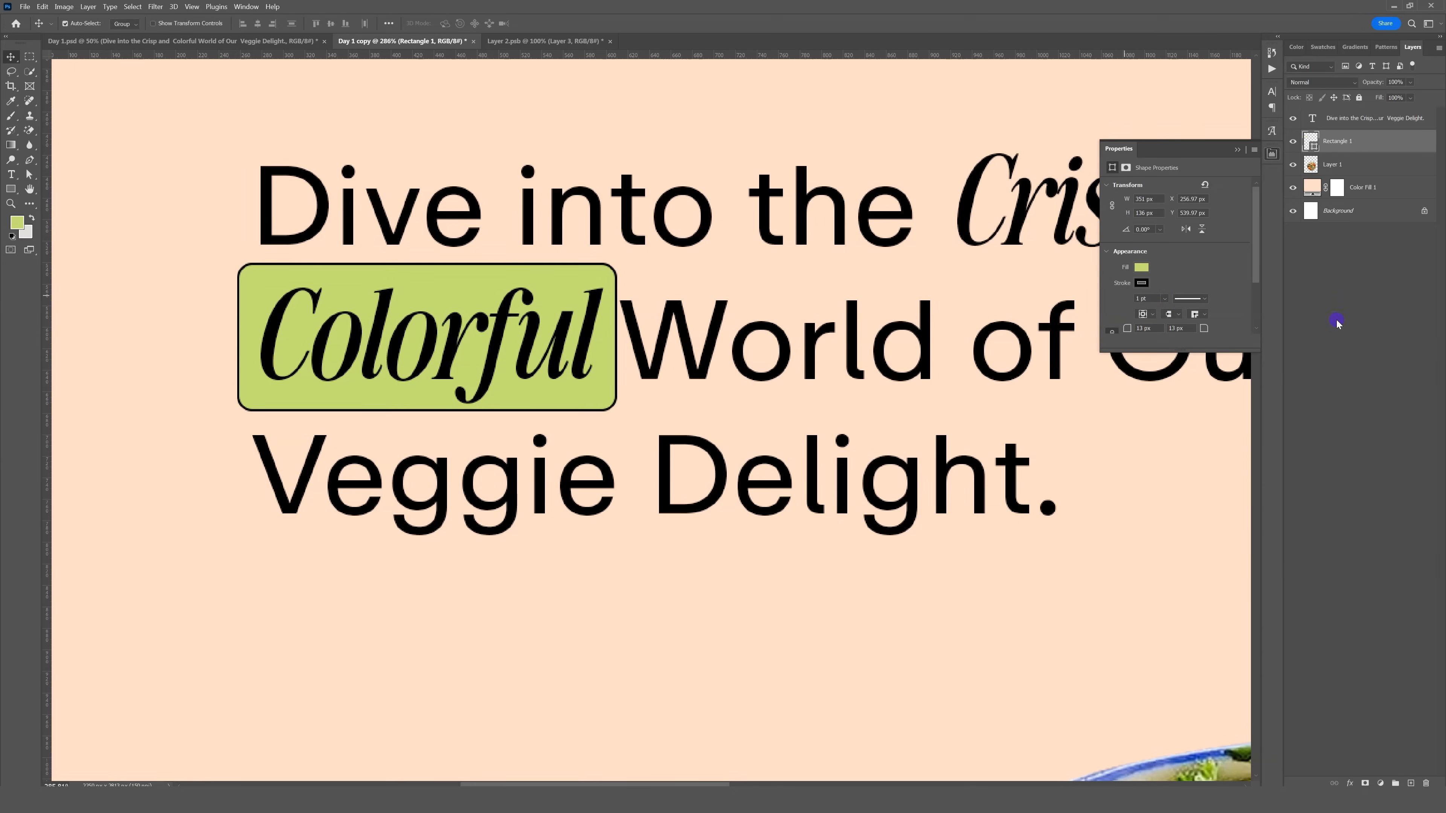
click(11, 206)
drag(791, 371, 739, 318)
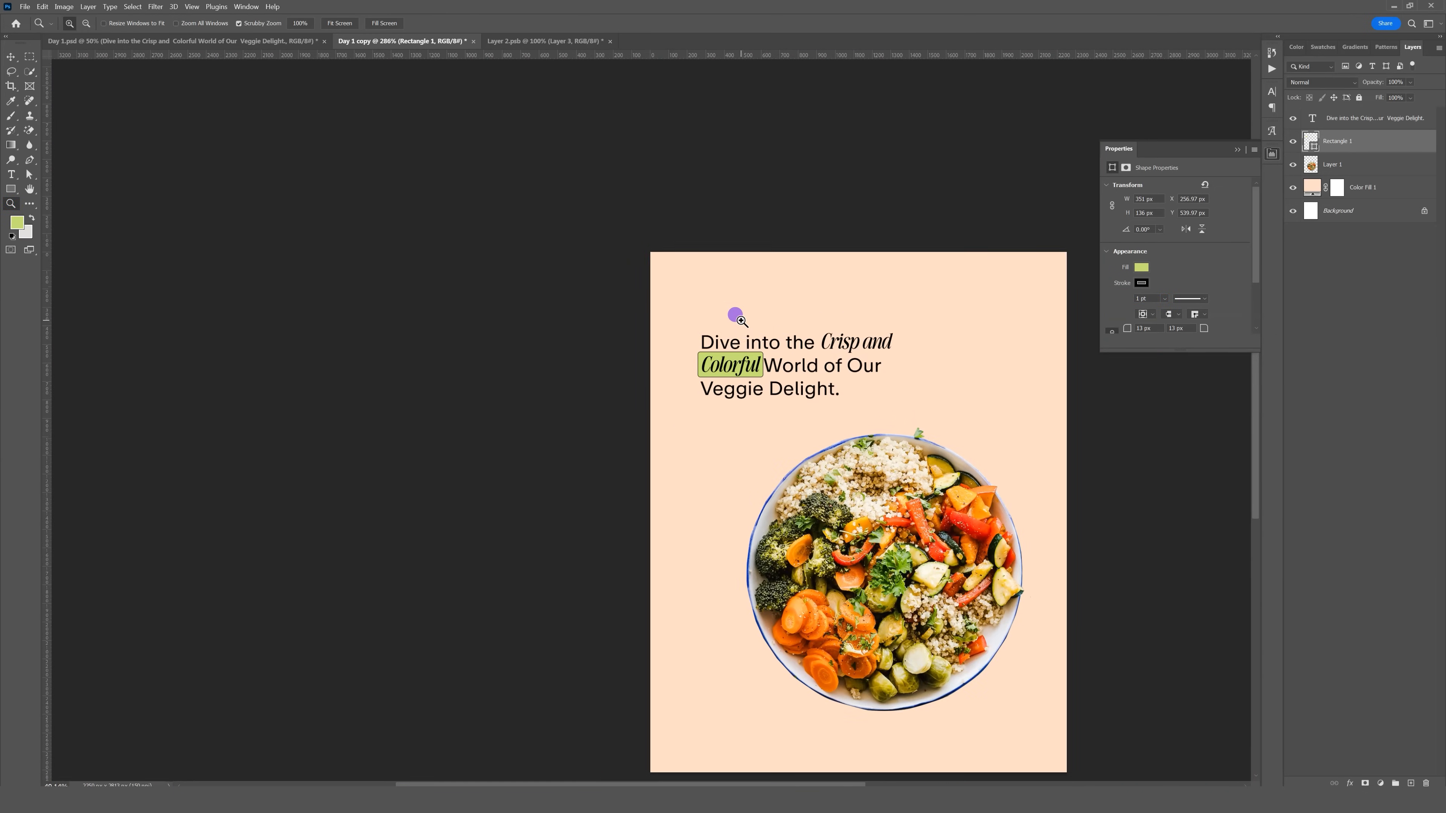
click(832, 374)
click(10, 57)
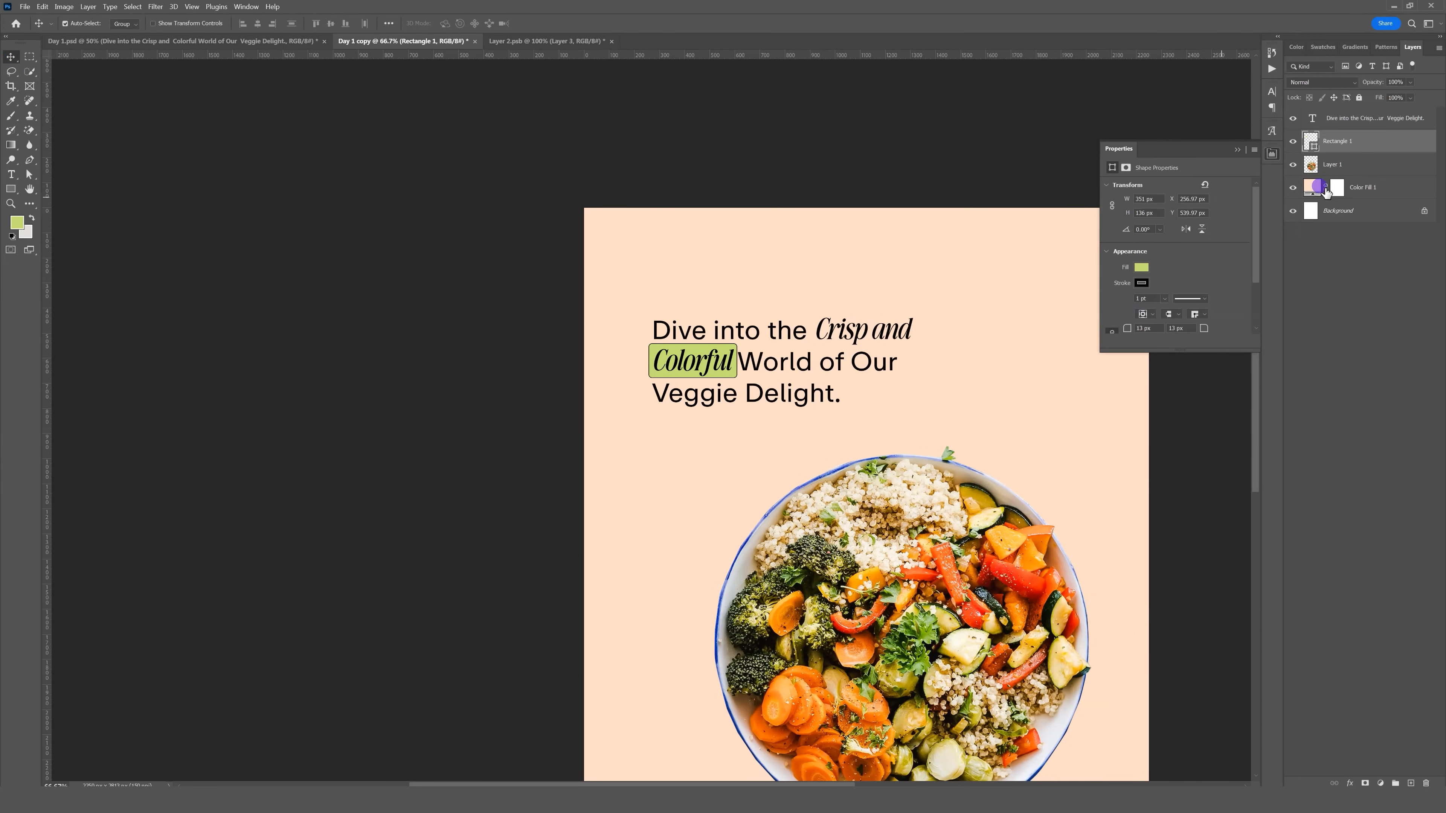
Remove the green rectangle's stroke and reapply it in black.
click(1142, 284)
click(1116, 306)
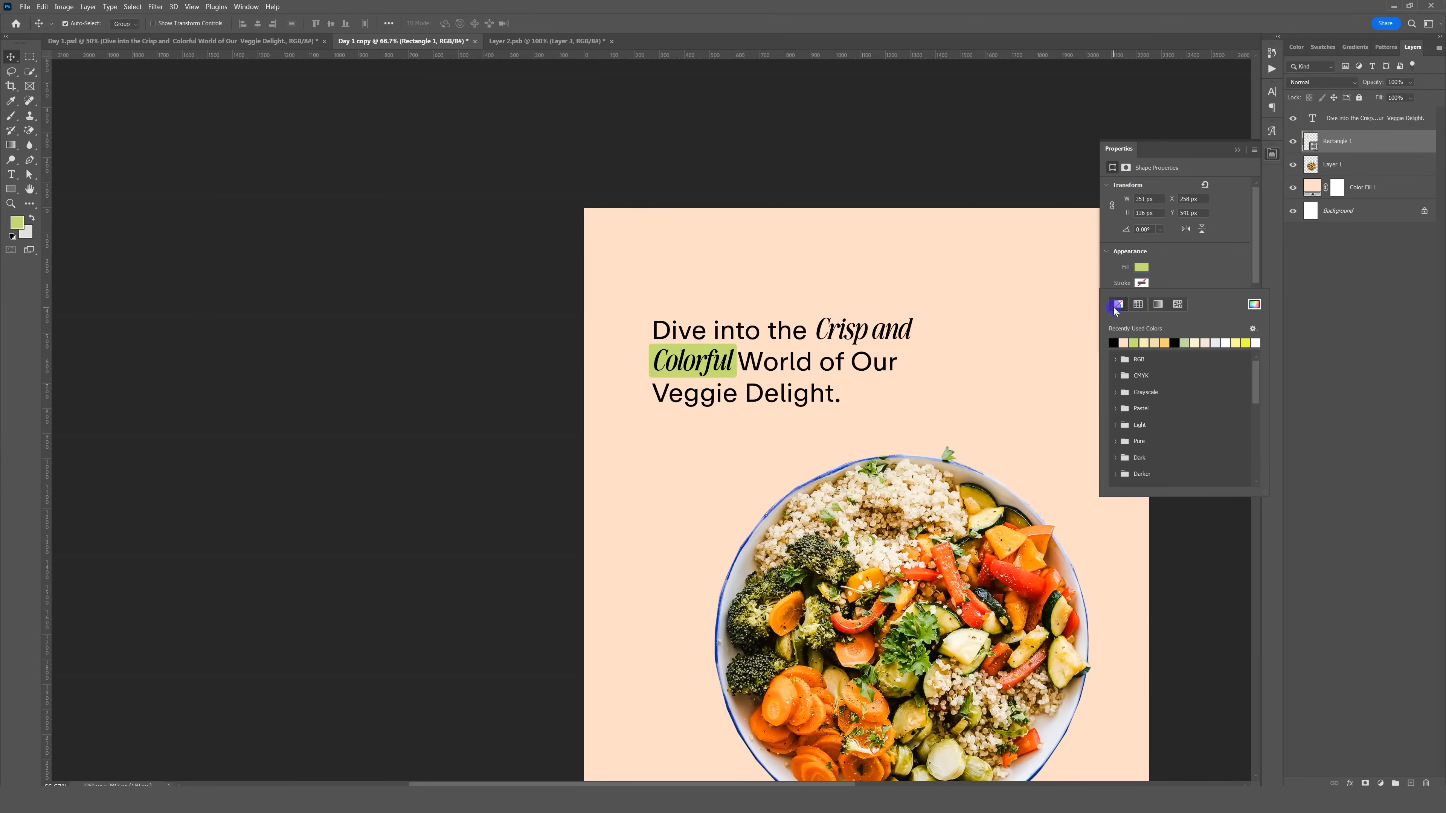
click(1113, 342)
click(1188, 280)
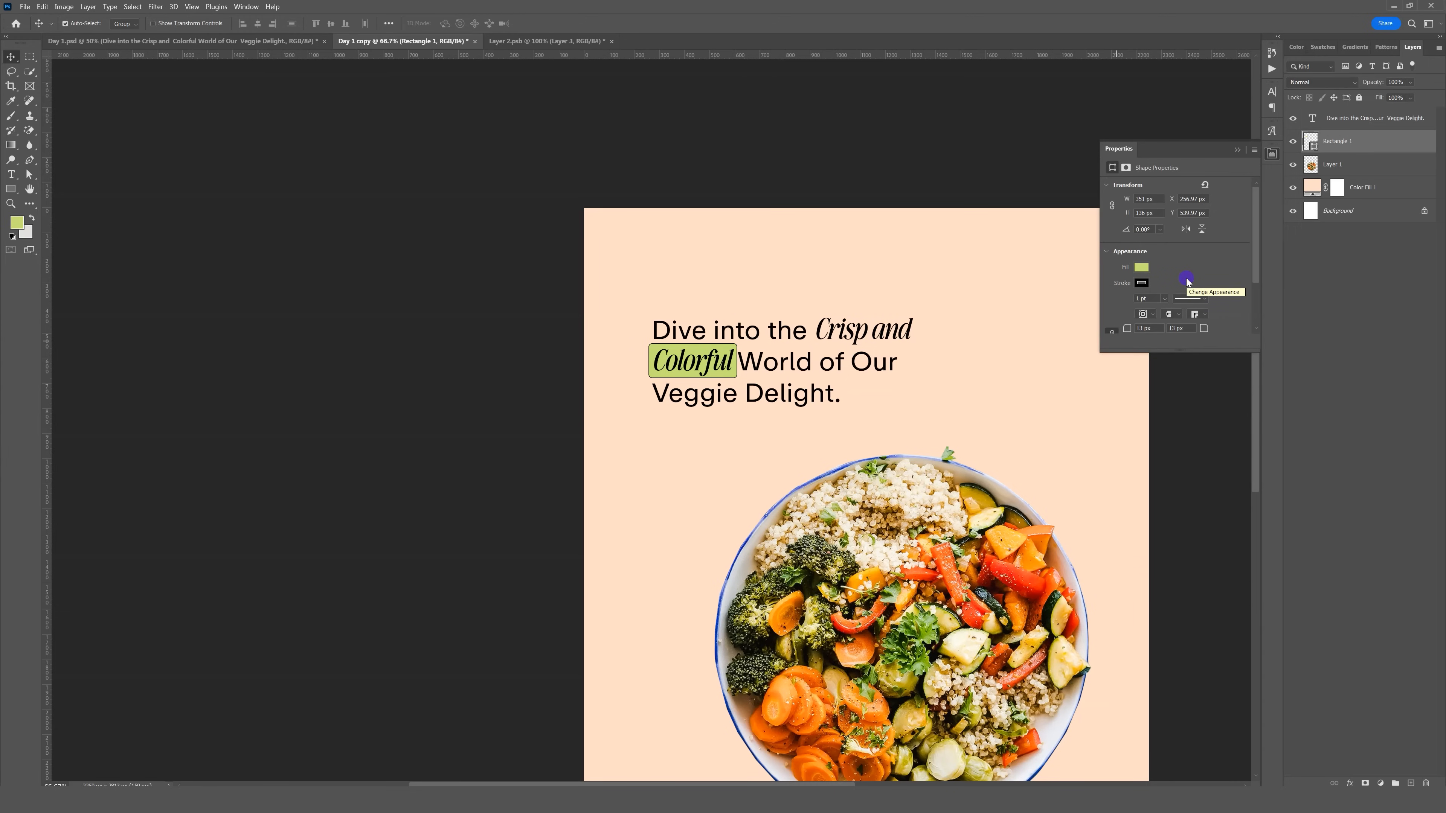
Duplicate the green rectangle and fit the copy behind "Crisp and", widening it to about 455 px.
key(ctrl+j)
key(ctrl+t)
drag(720, 360, 925, 326)
key(Return)
key(Down)
key(Down)
key(Down)
key(Down)
key(Down)
key(Down)
key(Down)
key(Down)
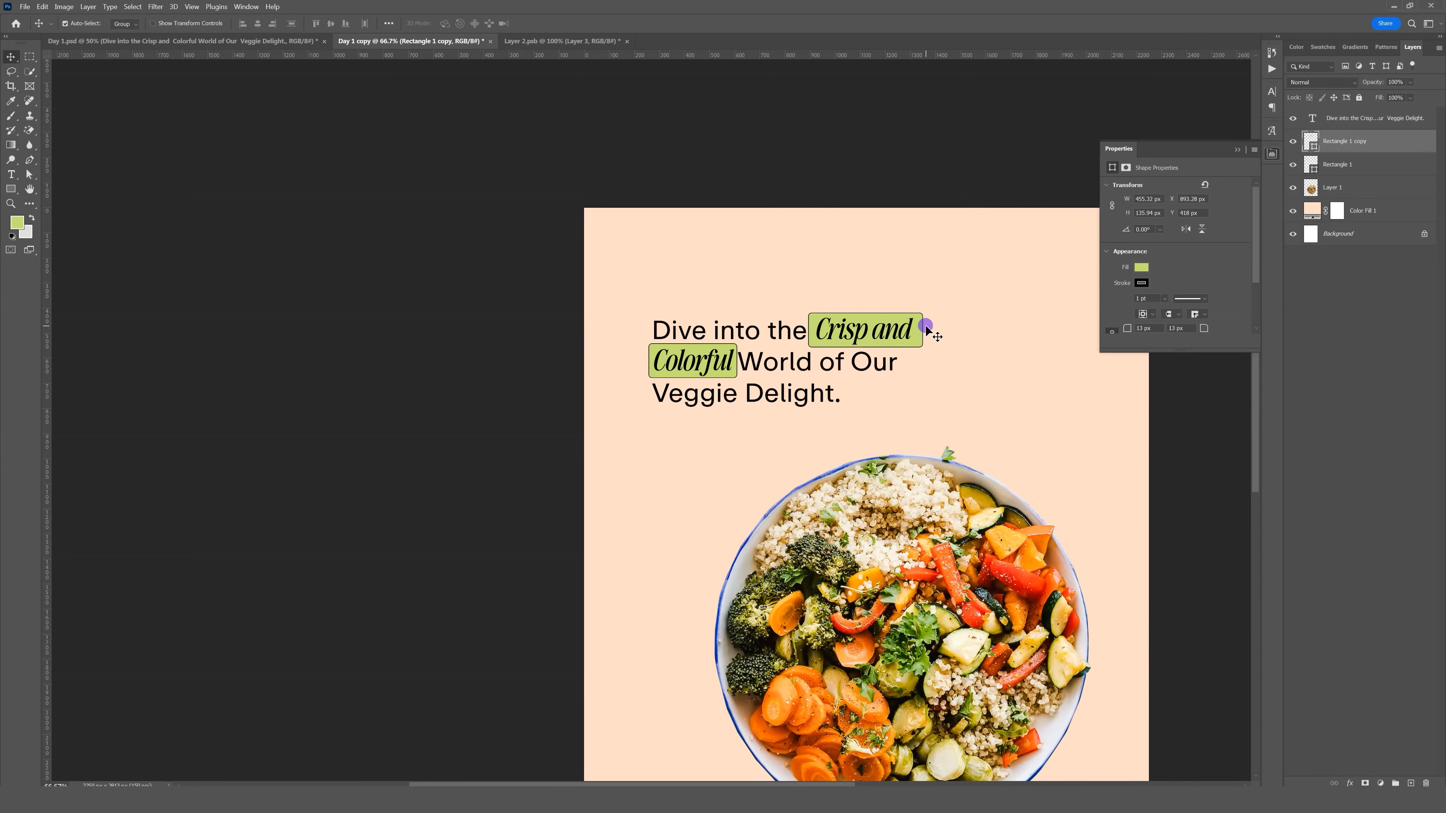
key(Right)
Change the fill of the rectangle behind "Colorful" to the soft green b0d199 sampled from the bowl.
click(11, 204)
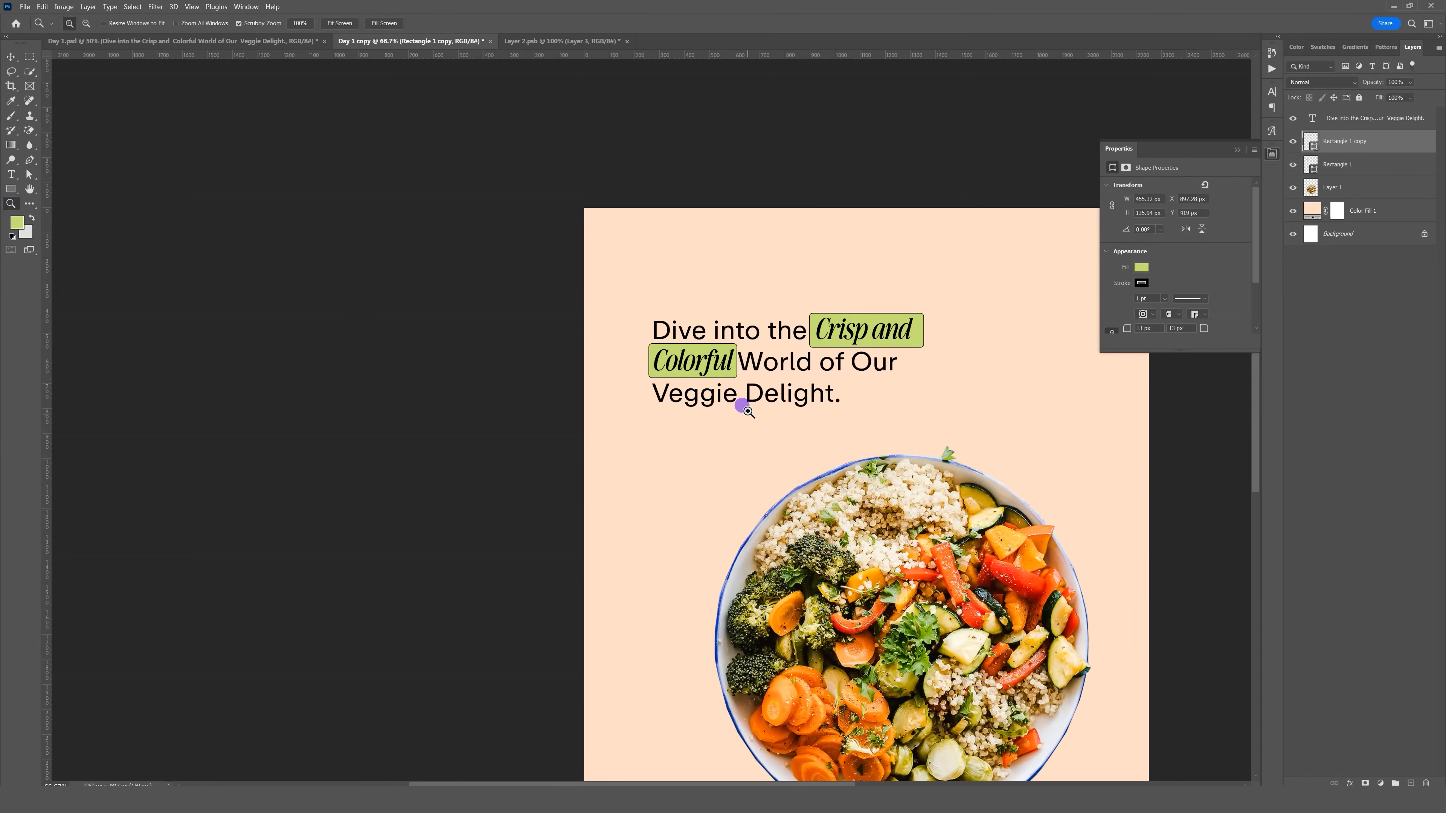
click(745, 409)
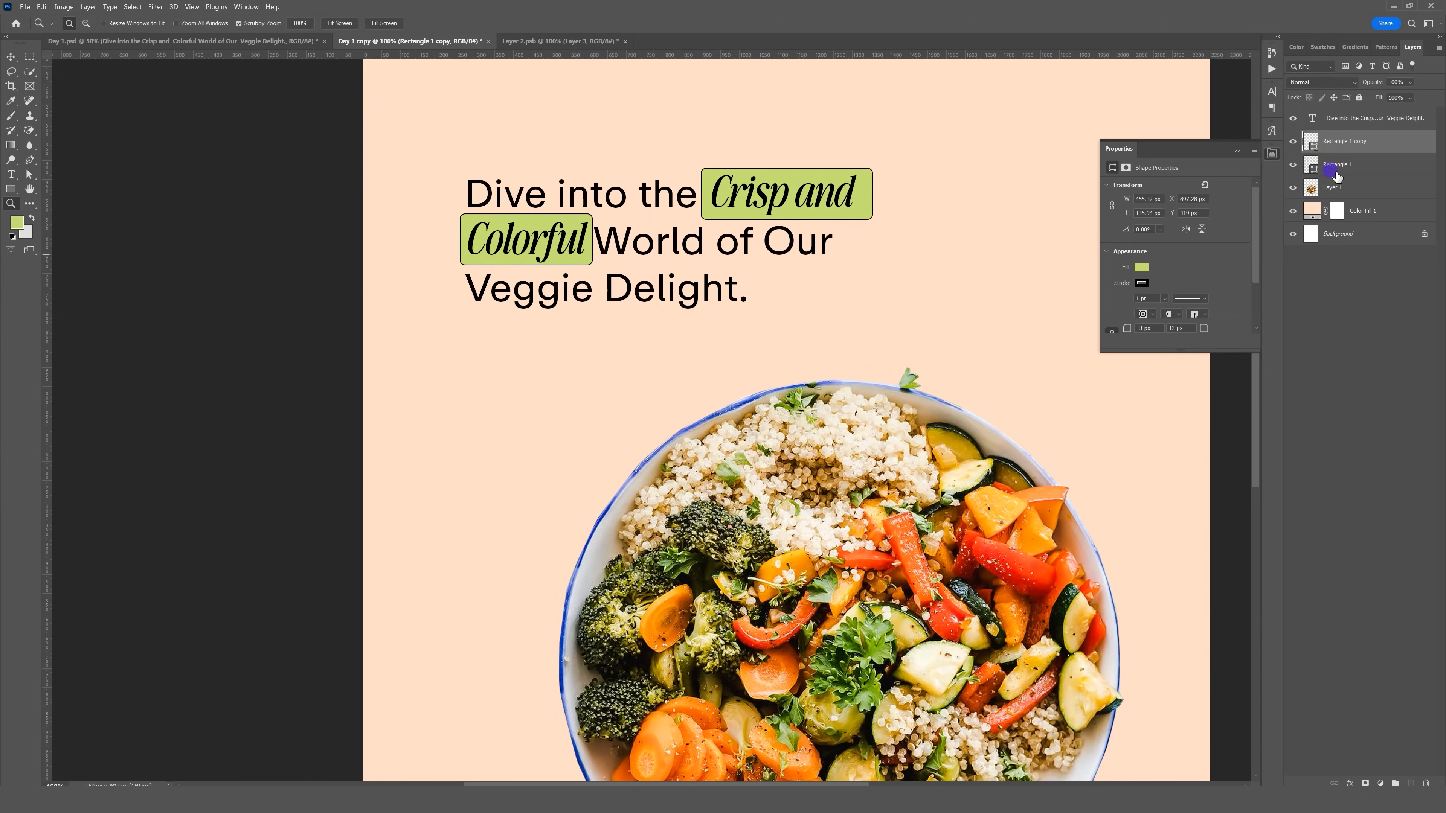
double_click(1311, 166)
click(879, 618)
click(1387, 514)
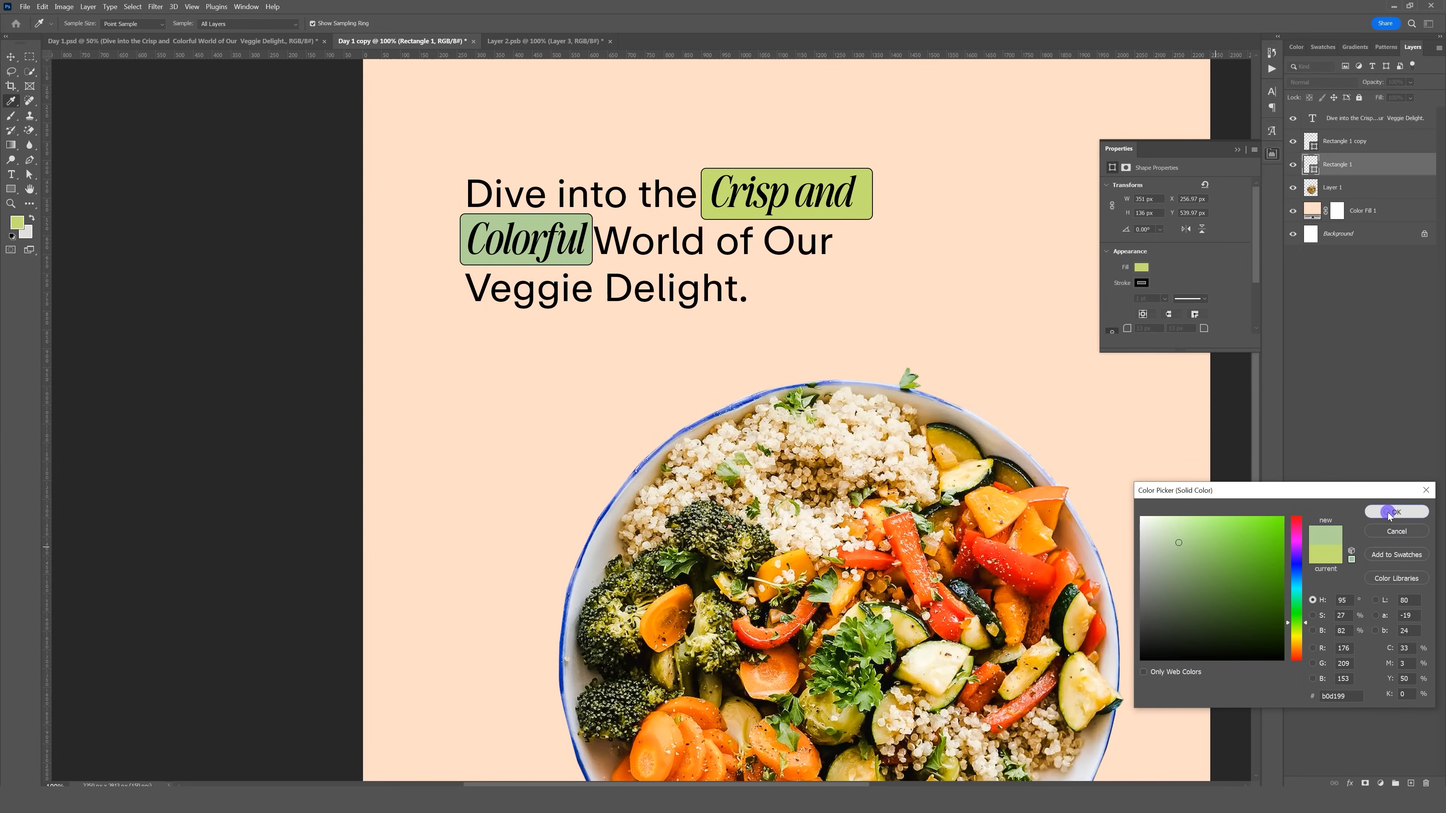
Fill the rectangle behind "Crisp and" with a yellow sampled from the vegetables, lightened slightly.
key(z)
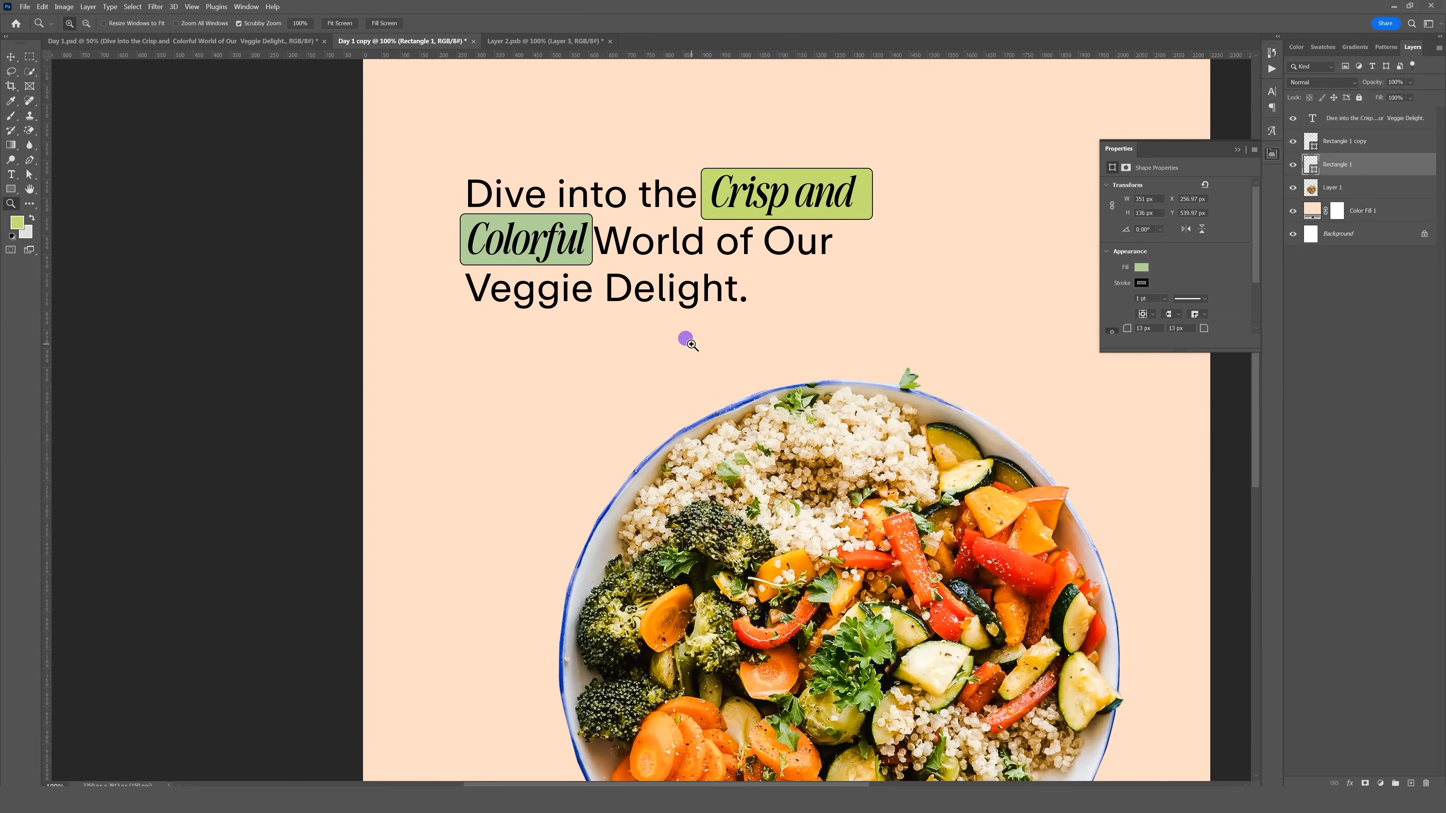
drag(702, 330, 573, 380)
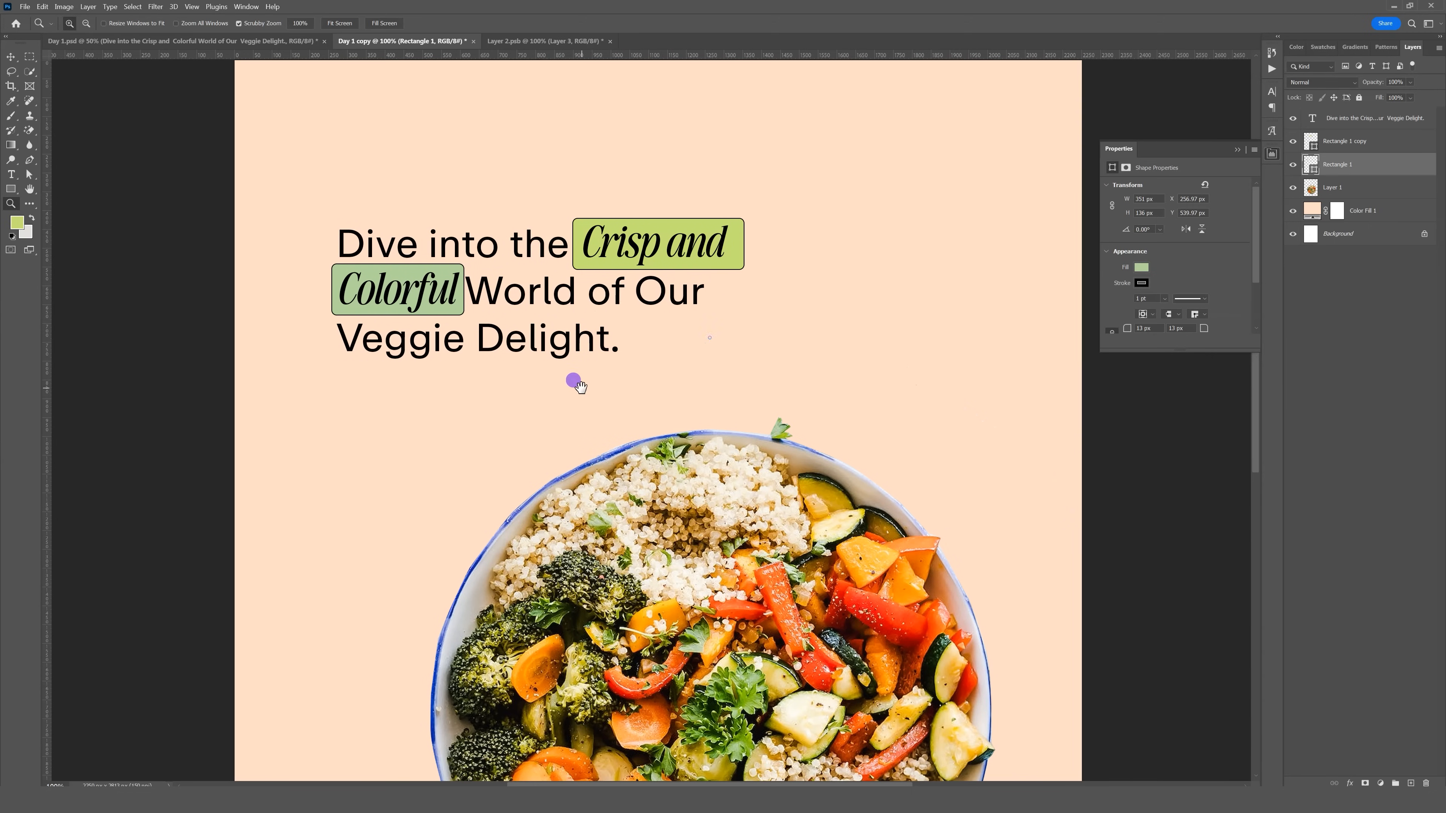
double_click(1319, 150)
click(865, 538)
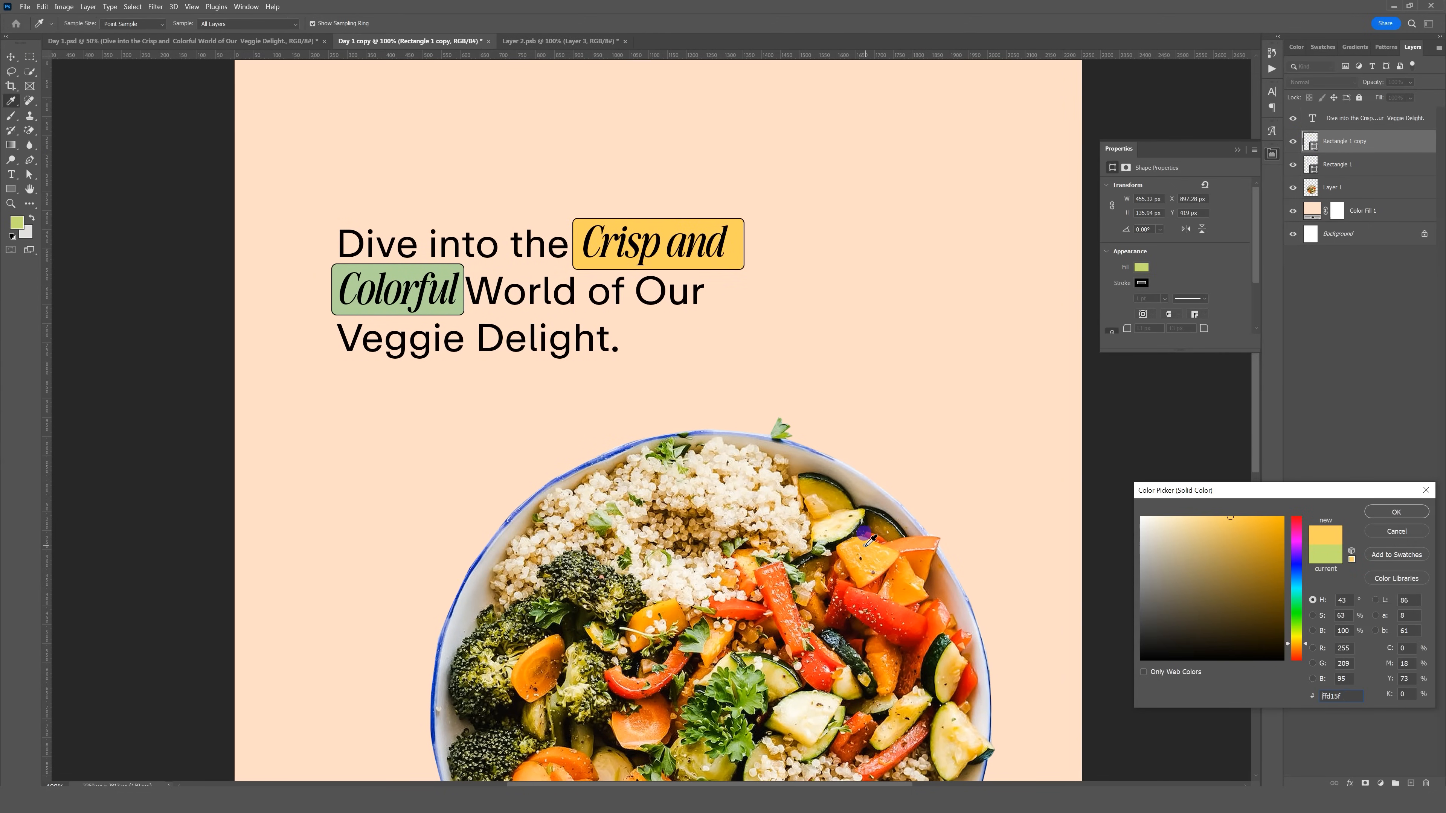
drag(1225, 541, 1214, 525)
click(1405, 516)
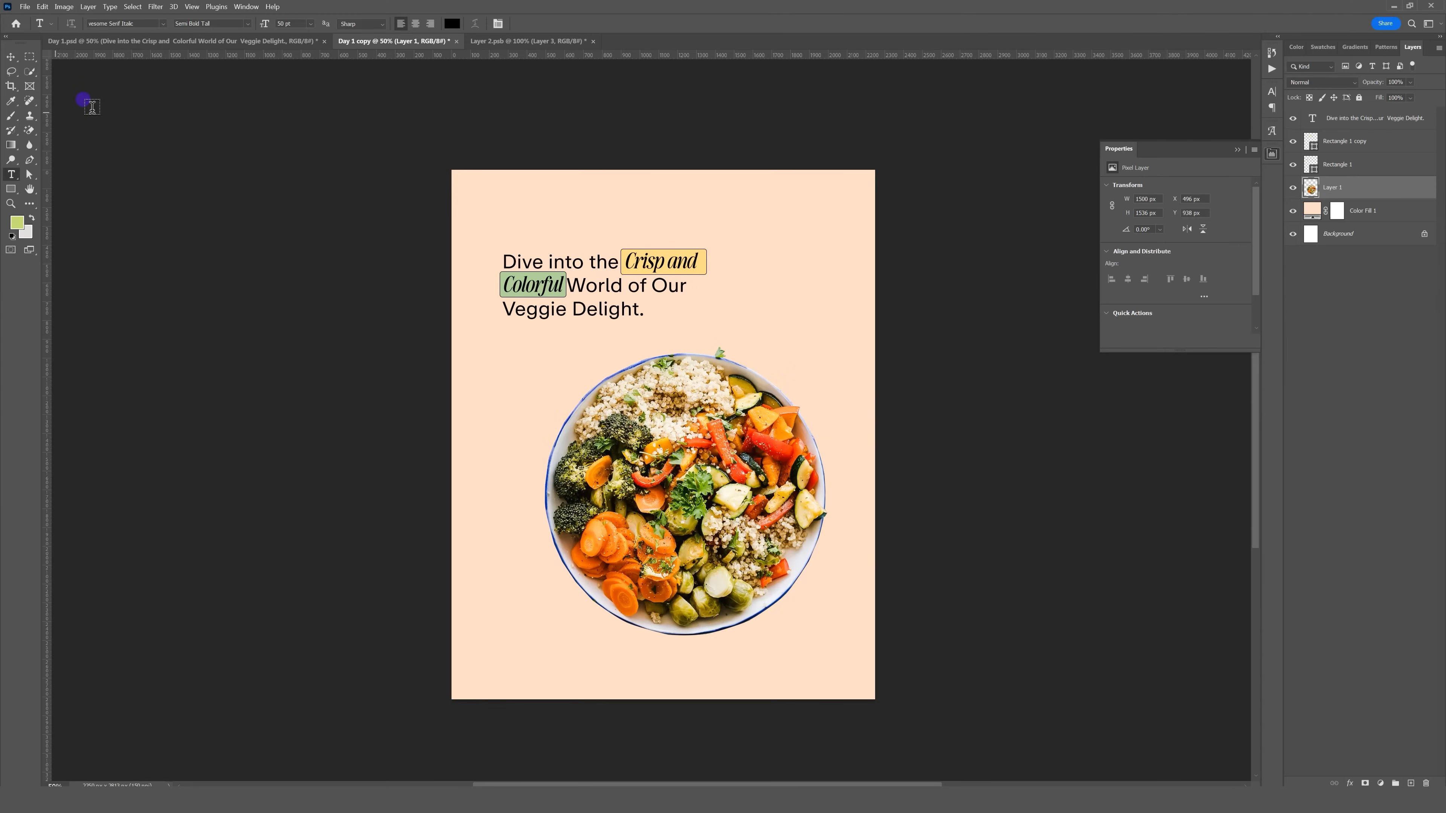
Add a placeholder text layer between the headline and the bowl and set its font to ABC Repro Regular.
click(12, 54)
click(12, 174)
click(502, 389)
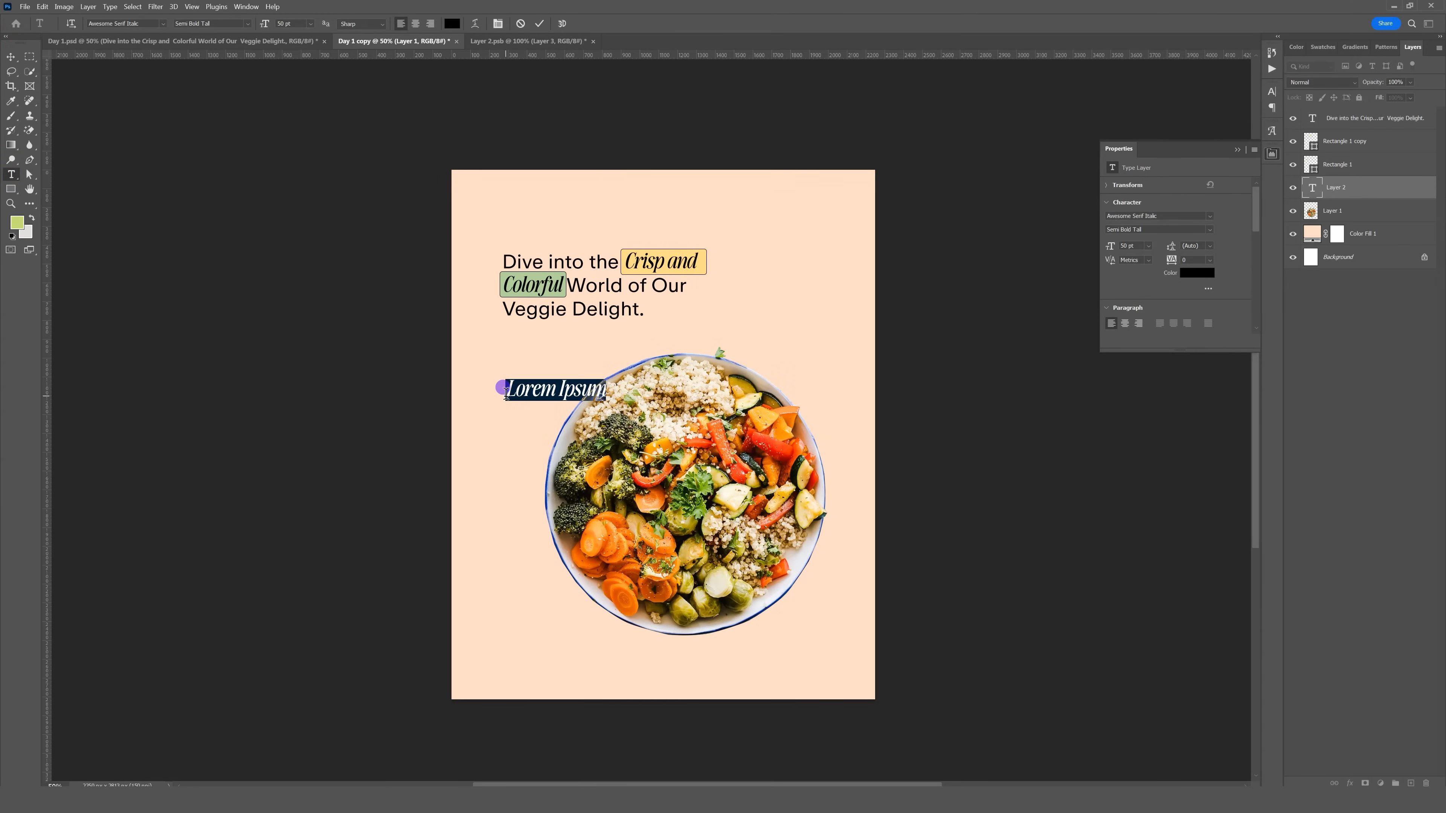
click(527, 392)
key(ctrl+a)
click(162, 24)
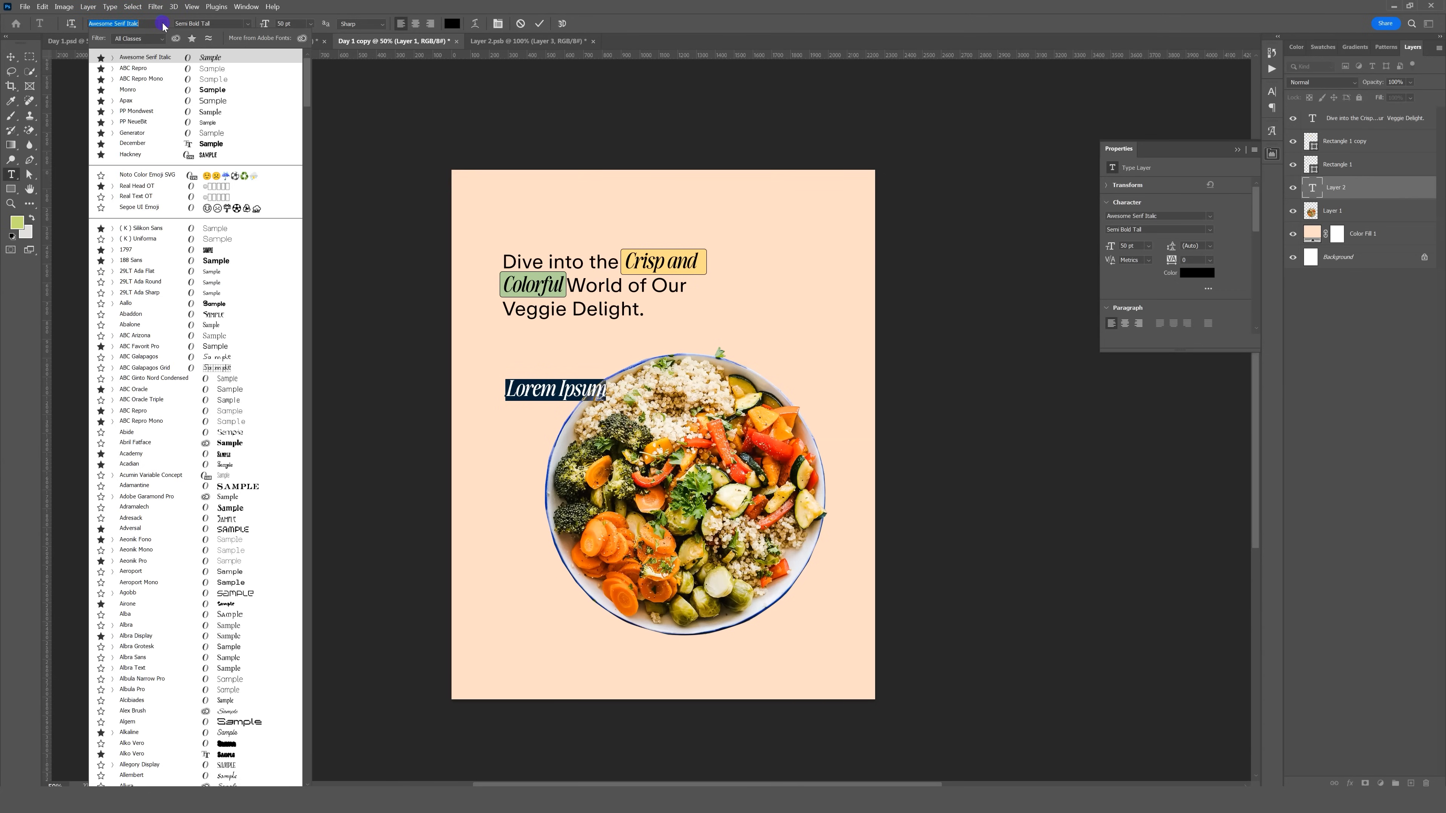
key(Down)
key(Return)
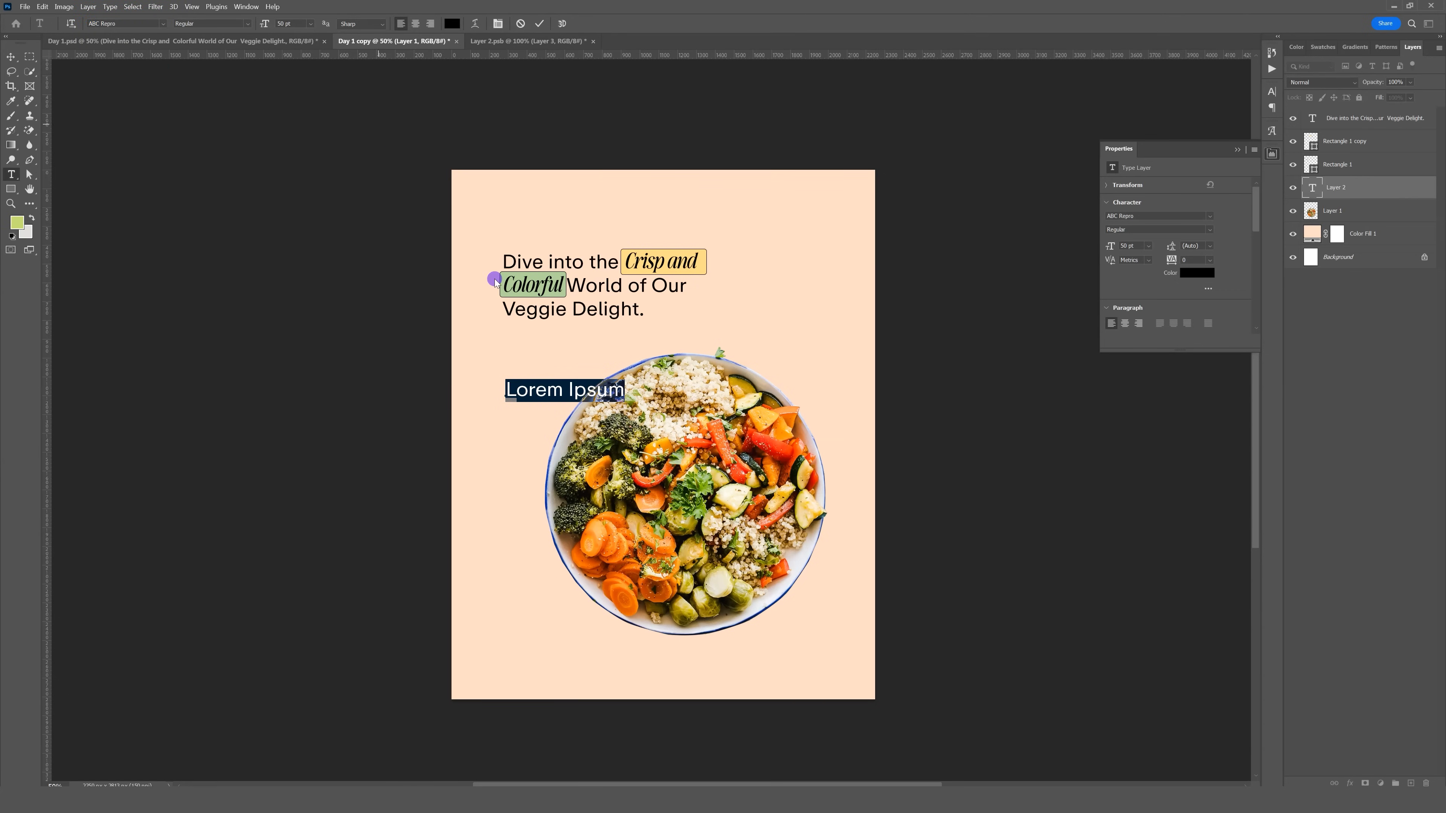
Replace the placeholder text with the letter "s", enlarge it to about 575 pt and place it beside the bowl.
click(580, 390)
key(ctrl+a)
text(s)
click(10, 60)
key(ctrl+t)
drag(516, 403, 581, 548)
key(Return)
drag(544, 474, 514, 403)
double_click(514, 403)
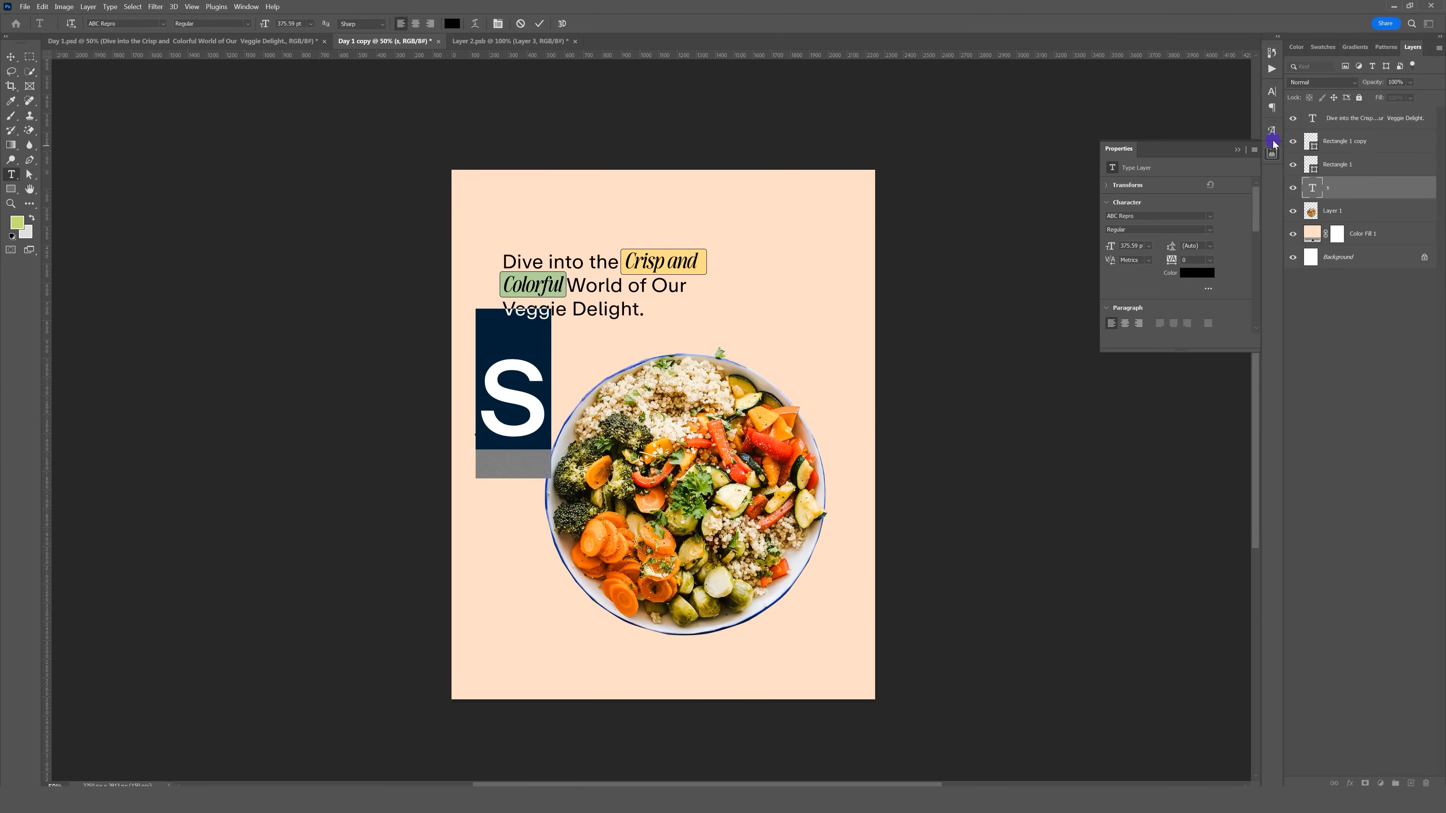
Replace the letter "s" with the left-pointing zigzag bracket glyph from the ABC Repro font.
click(1273, 131)
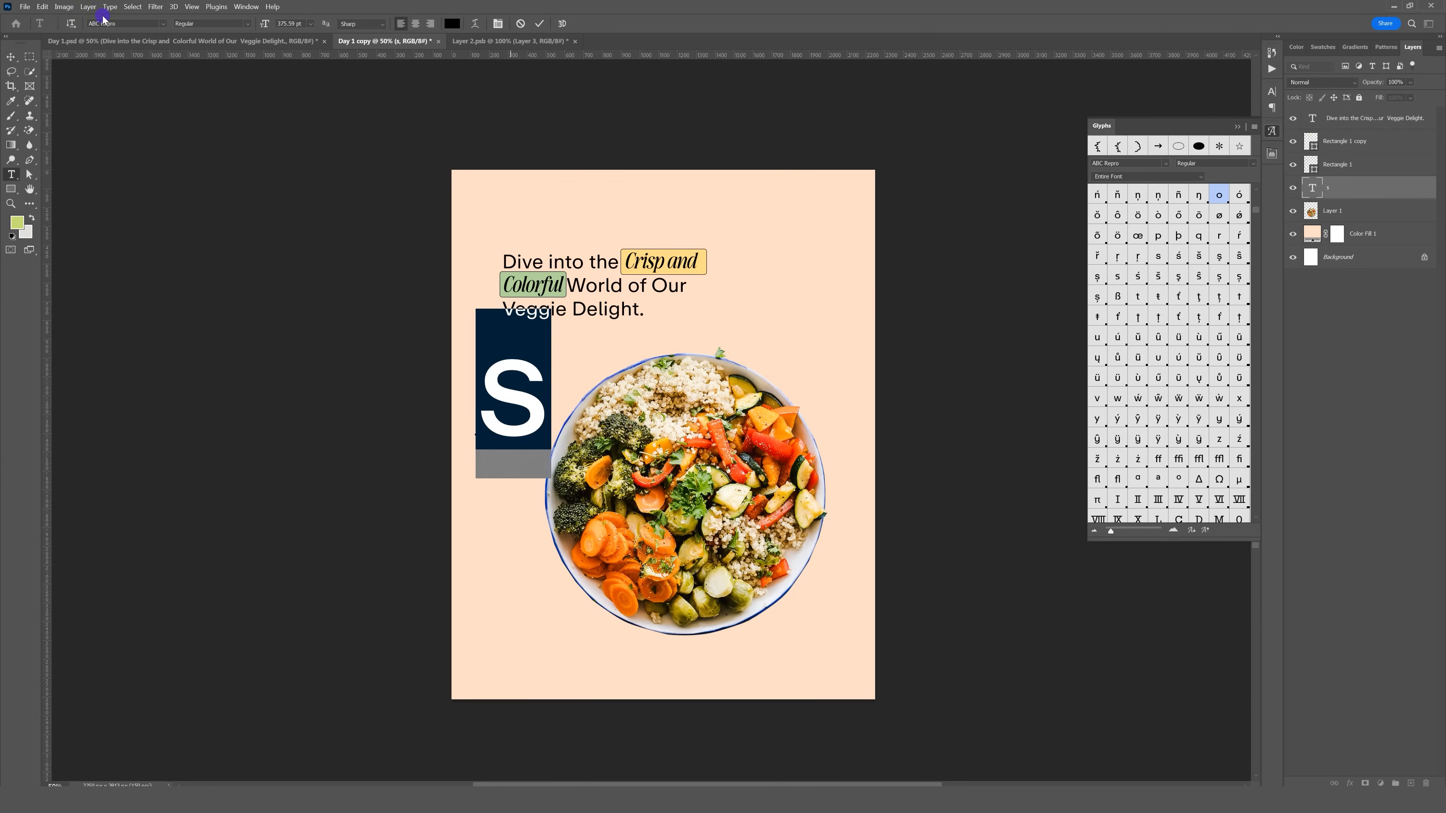
click(246, 7)
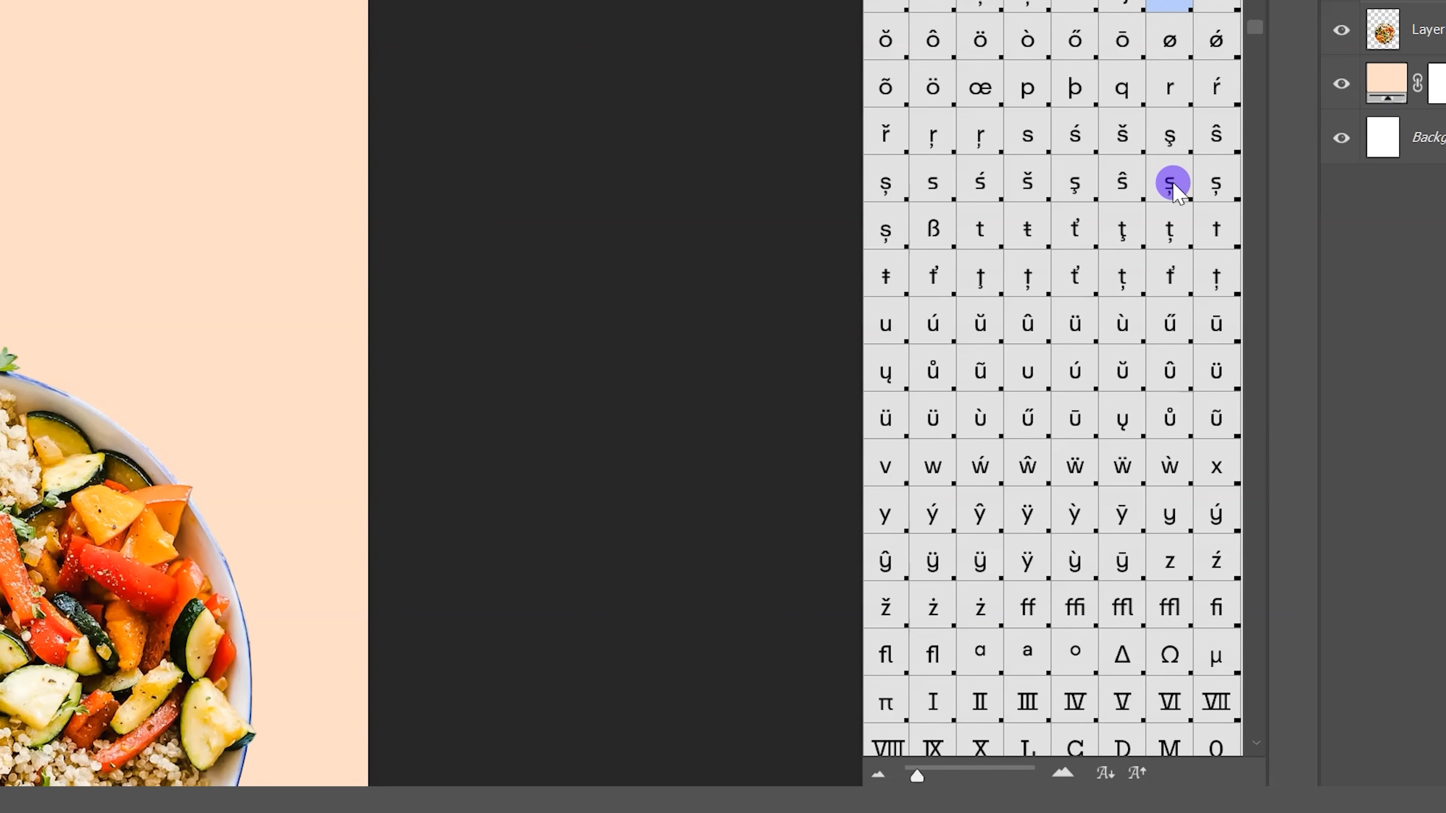
drag(1251, 25, 1255, 19)
scroll(1109, 274, down, 15)
scroll(1108, 275, down, 5)
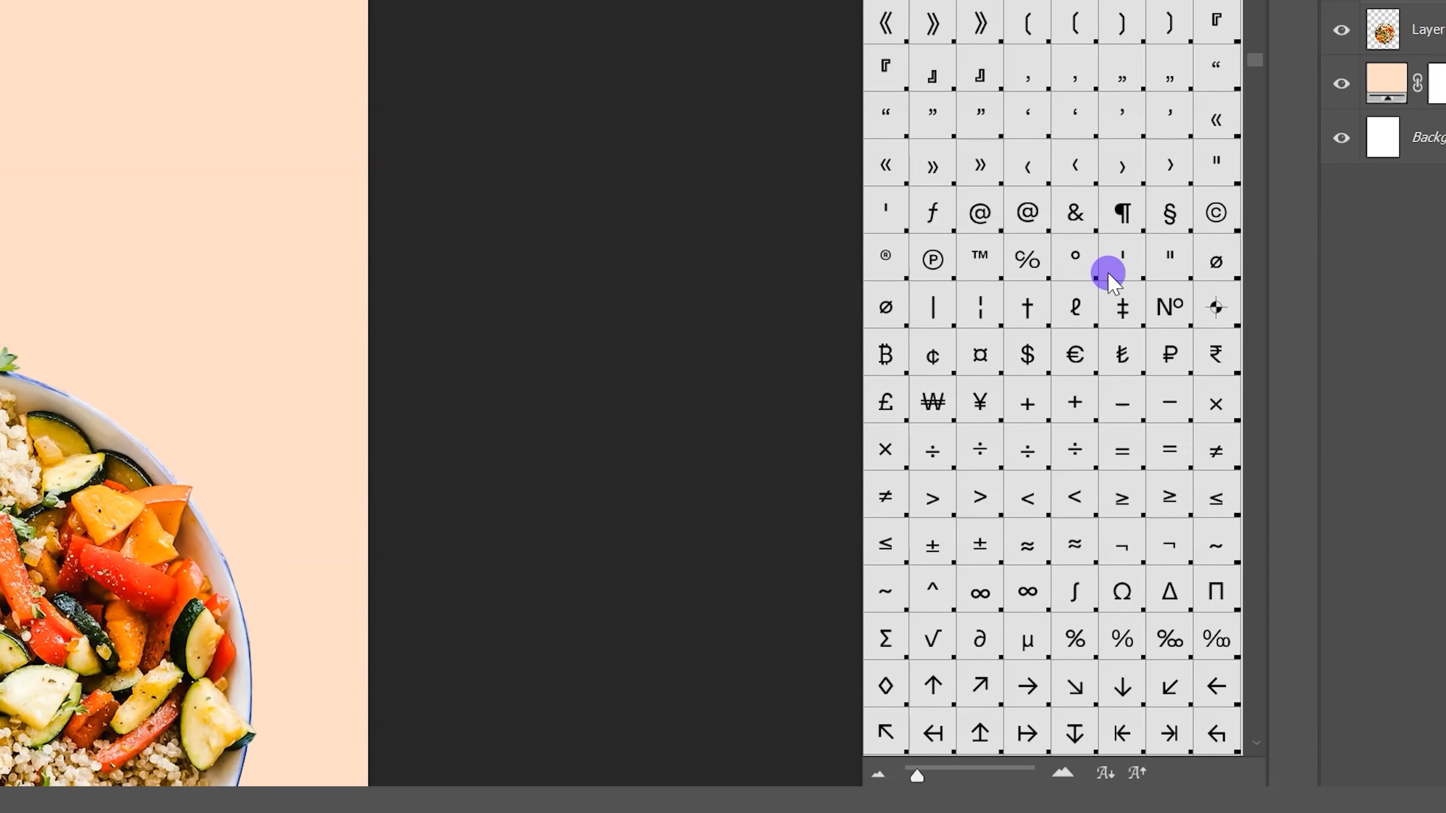
scroll(1070, 228, down, 7)
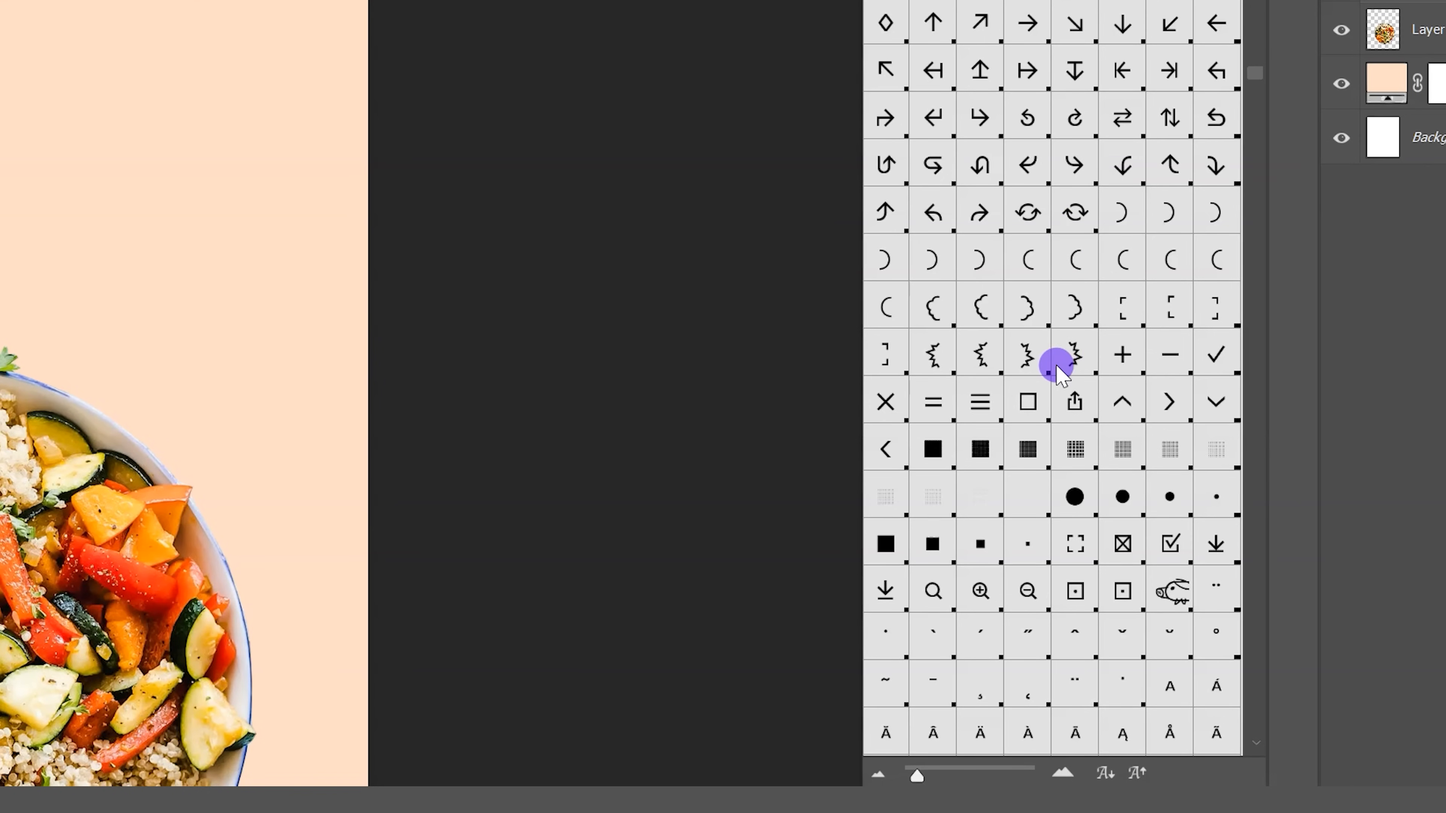
click(993, 353)
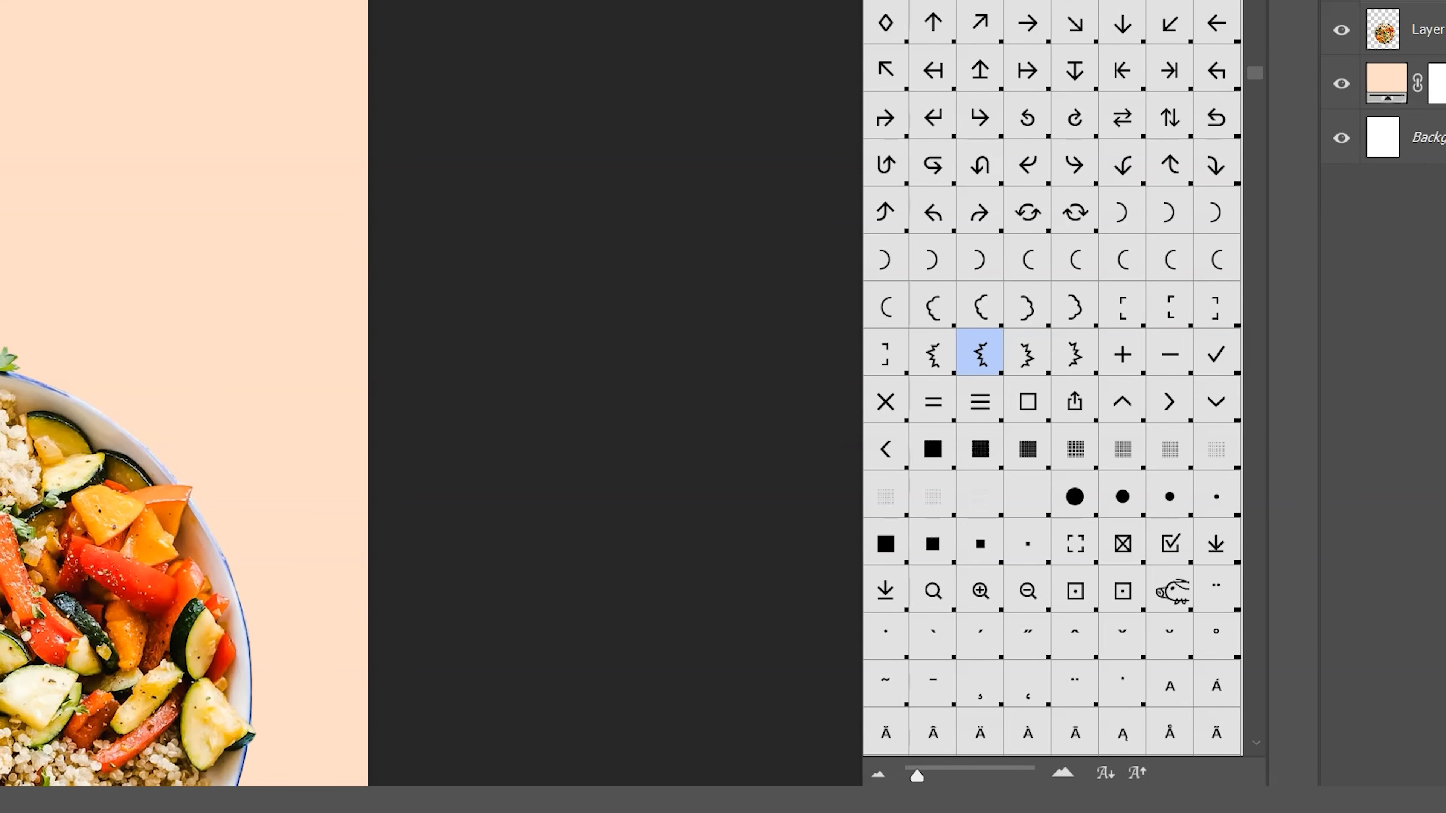
Place the zigzag glyph beside the bowl and set its font weight to Hairline.
drag(509, 473, 499, 457)
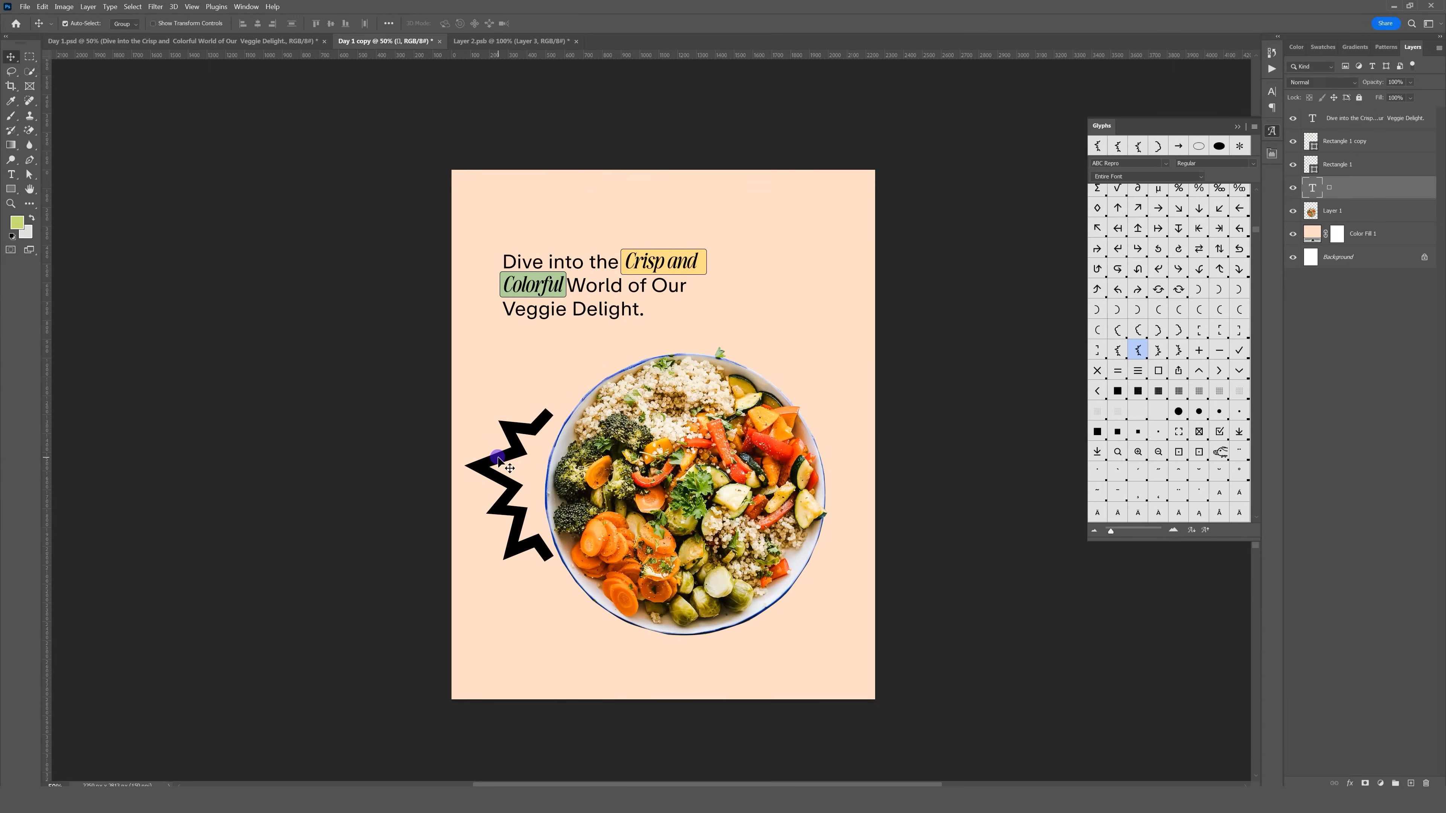
double_click(498, 460)
click(237, 23)
click(238, 34)
click(11, 56)
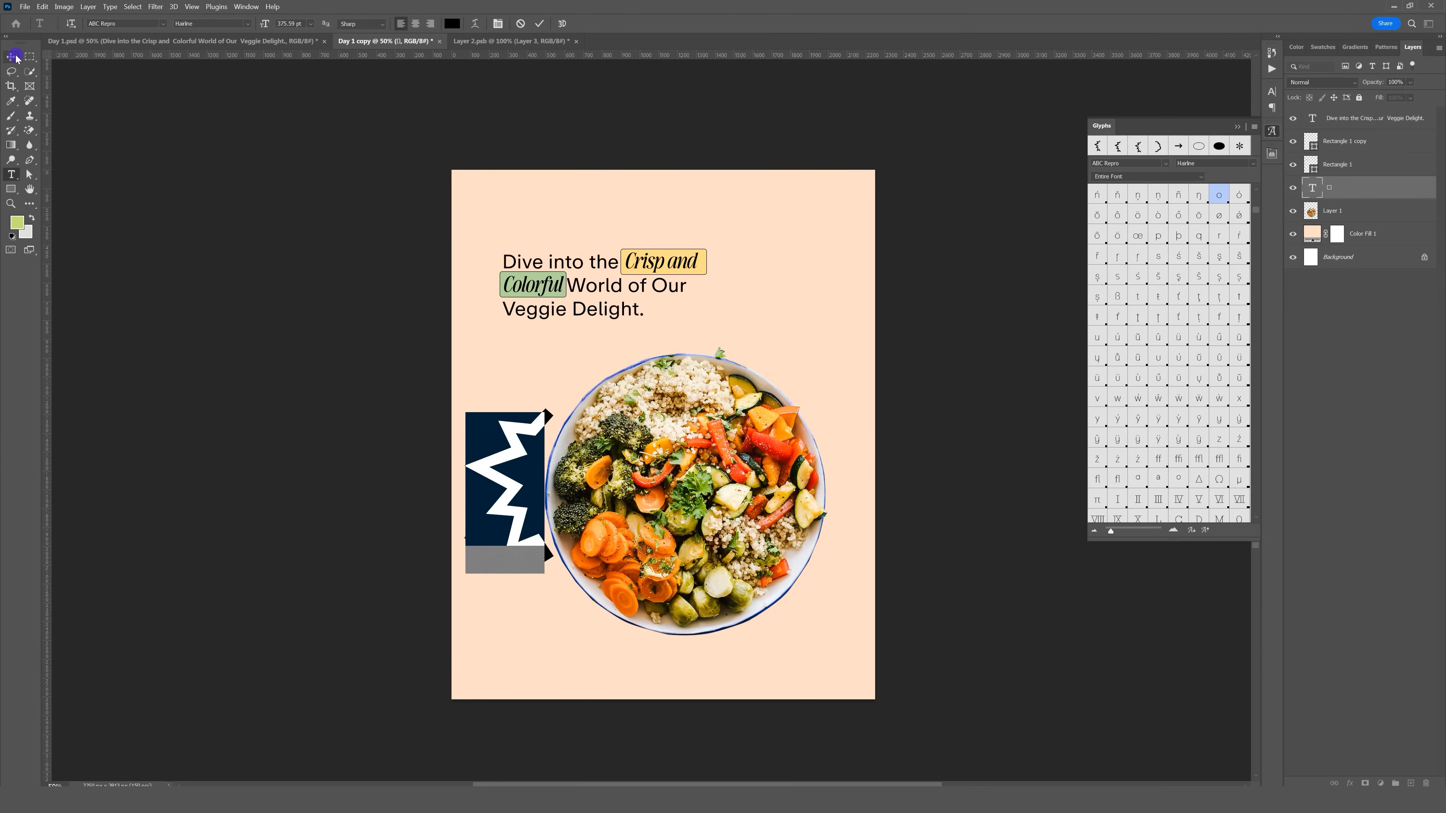
Move the zigzag to the bowl's lower left, shrink and tilt it, and shift the bowl slightly down and right.
drag(499, 486, 517, 564)
key(ctrl+t)
drag(557, 650, 544, 618)
key(Return)
drag(617, 575, 628, 594)
Duplicate the zigzag to the bowl's upper right, turn it 90° clockwise twice and adjust it to point outward.
drag(529, 598, 749, 360)
key(ctrl+t)
right_click(787, 354)
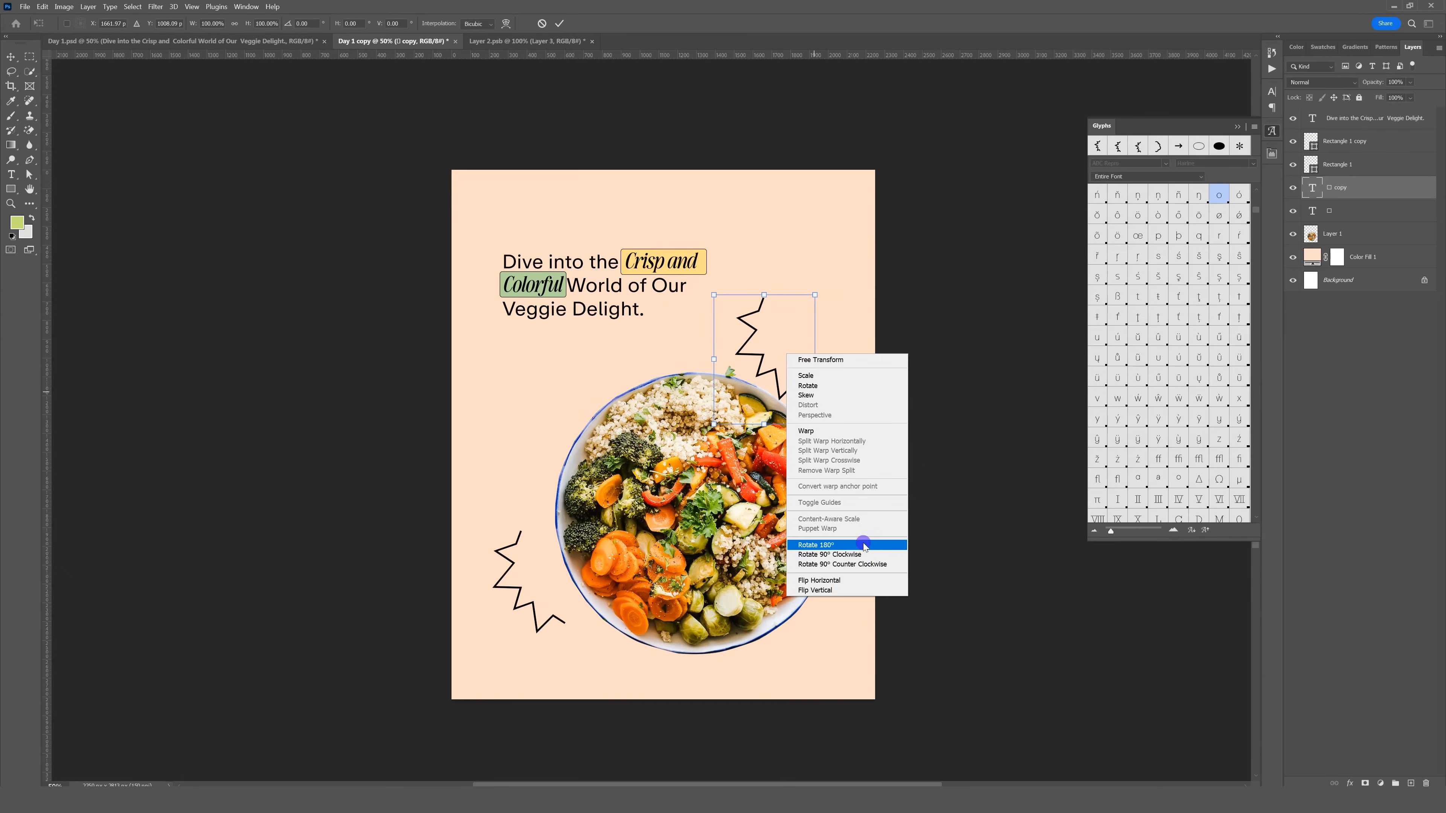
click(864, 554)
right_click(790, 371)
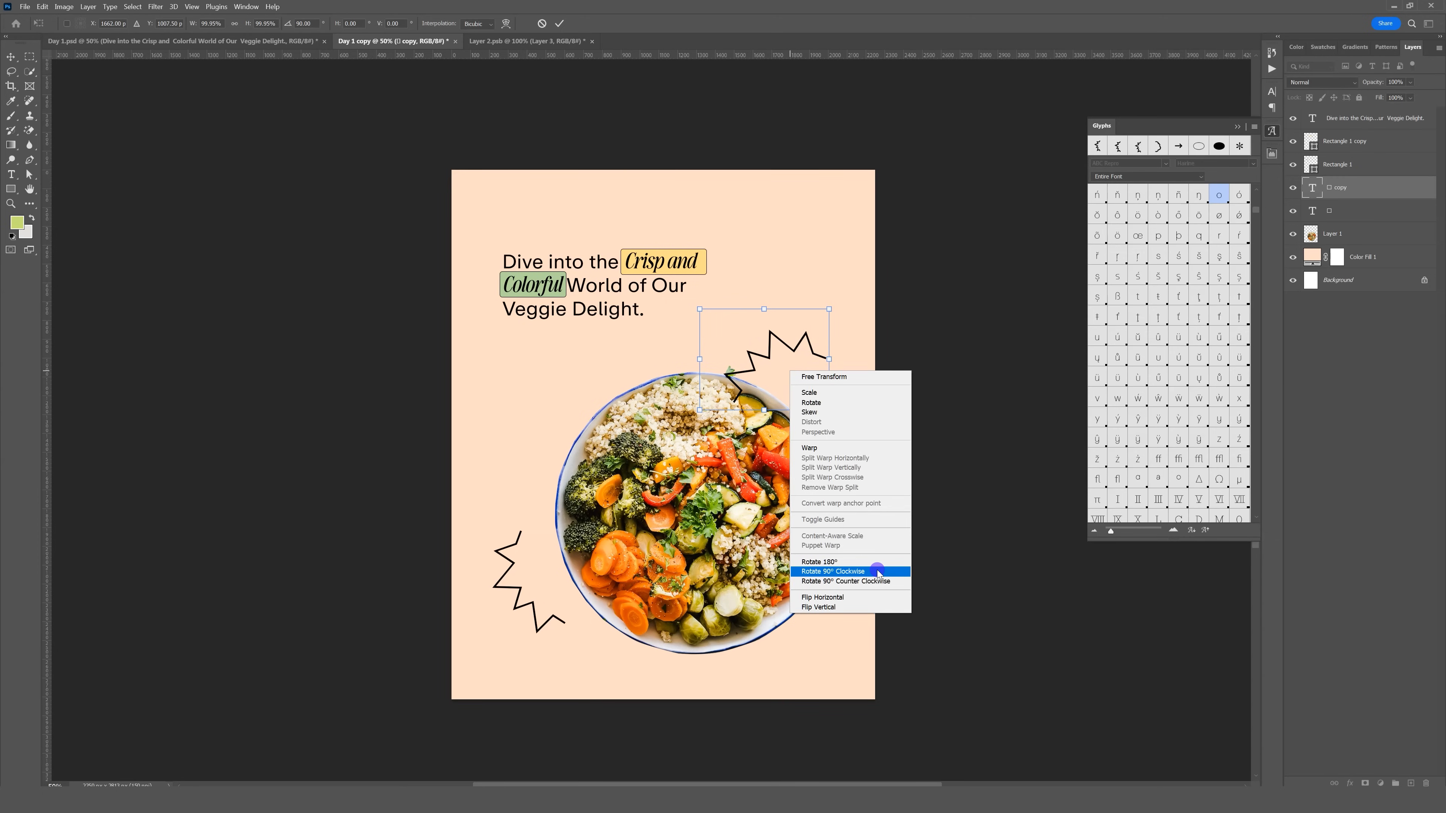
click(877, 573)
mouse_move(846, 374)
mouse_down()
mouse_move(861, 340)
mouse_move(847, 350)
mouse_up()
key(Return)
Add the text "order now" in ABC Repro Medium, tilted inside the upper-right zigzag, and rotate both slightly together.
click(1335, 234)
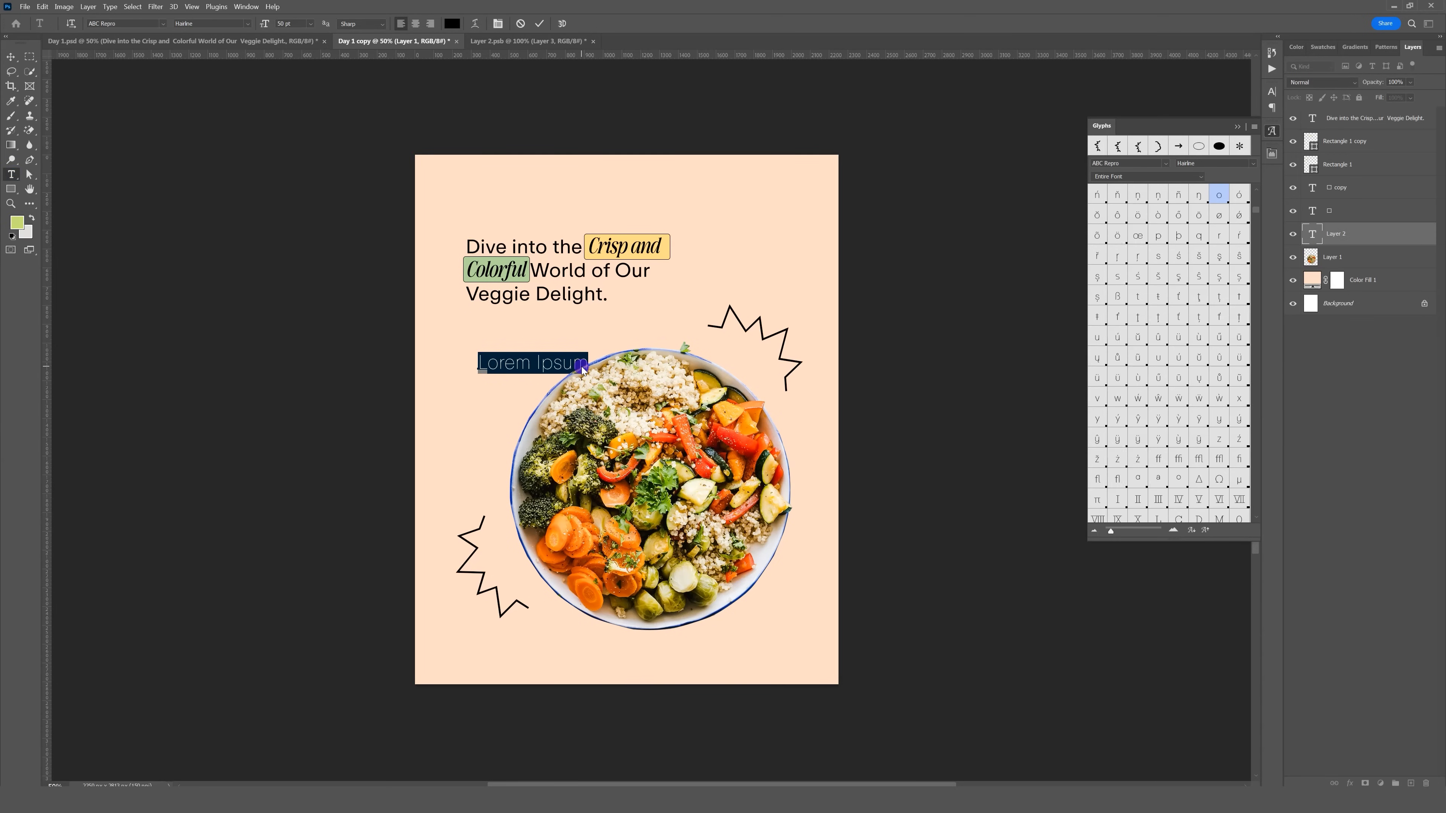
text(order now)
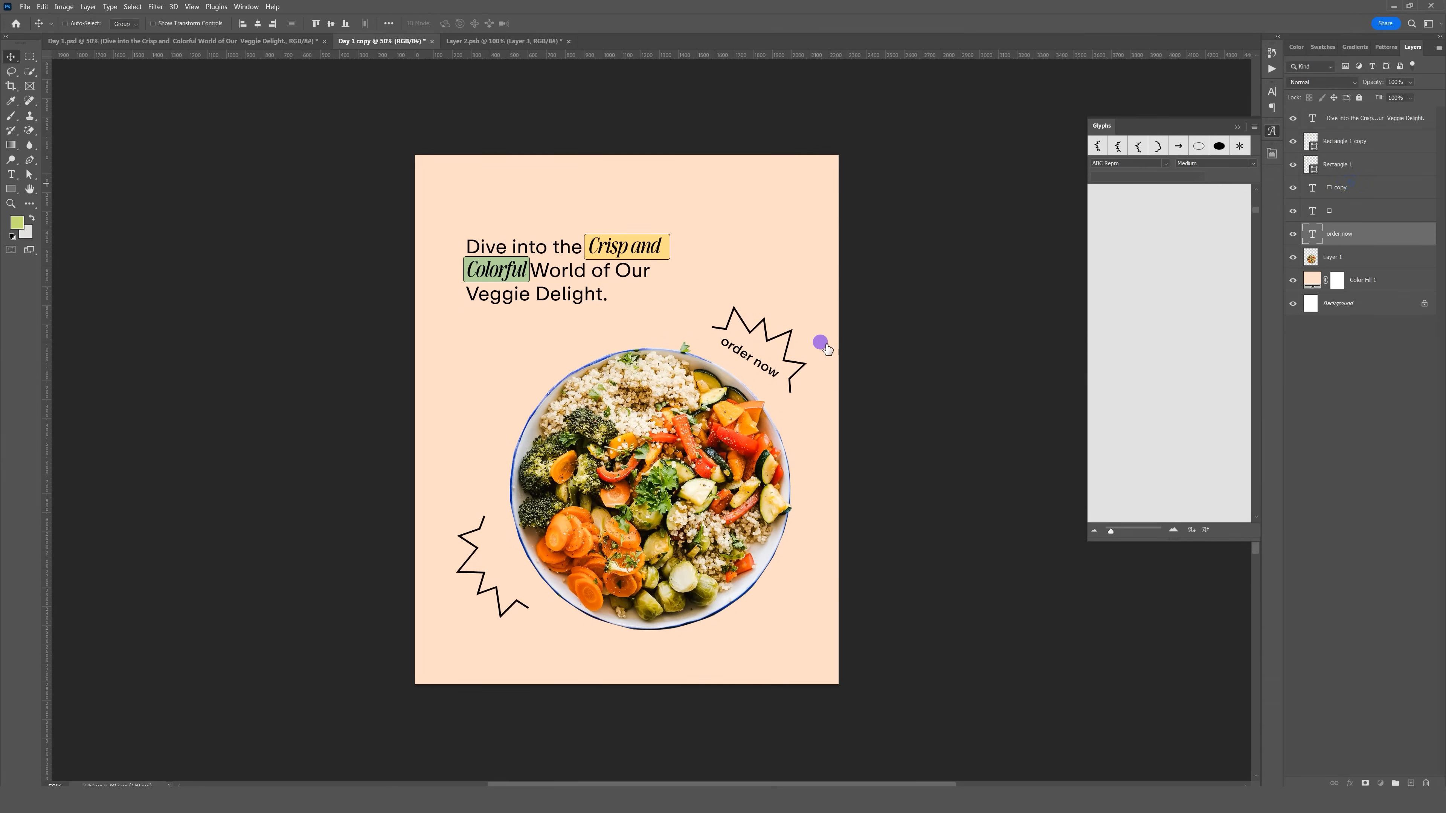
key(ctrl+t)
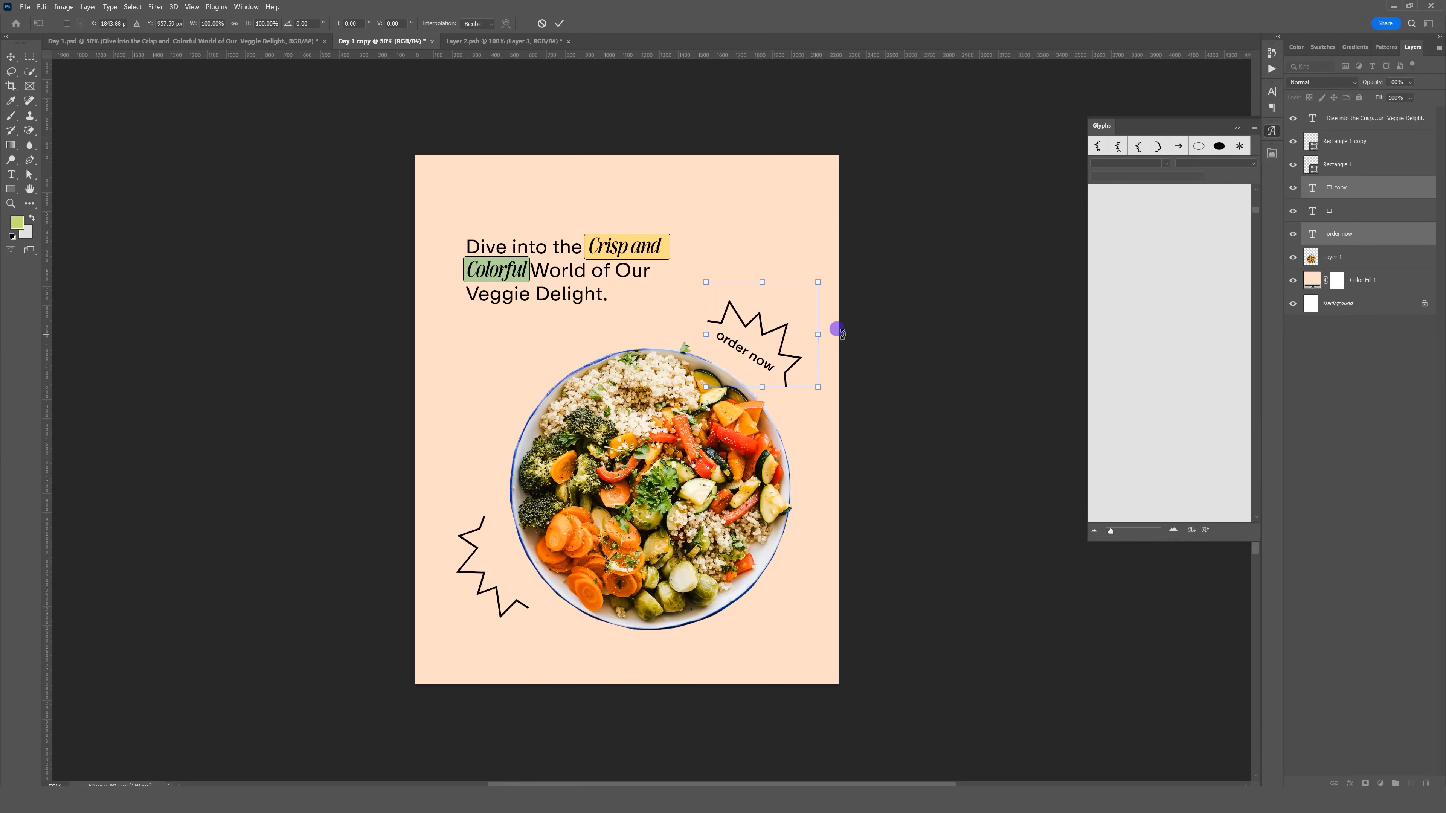
drag(837, 330, 838, 337)
key(Return)
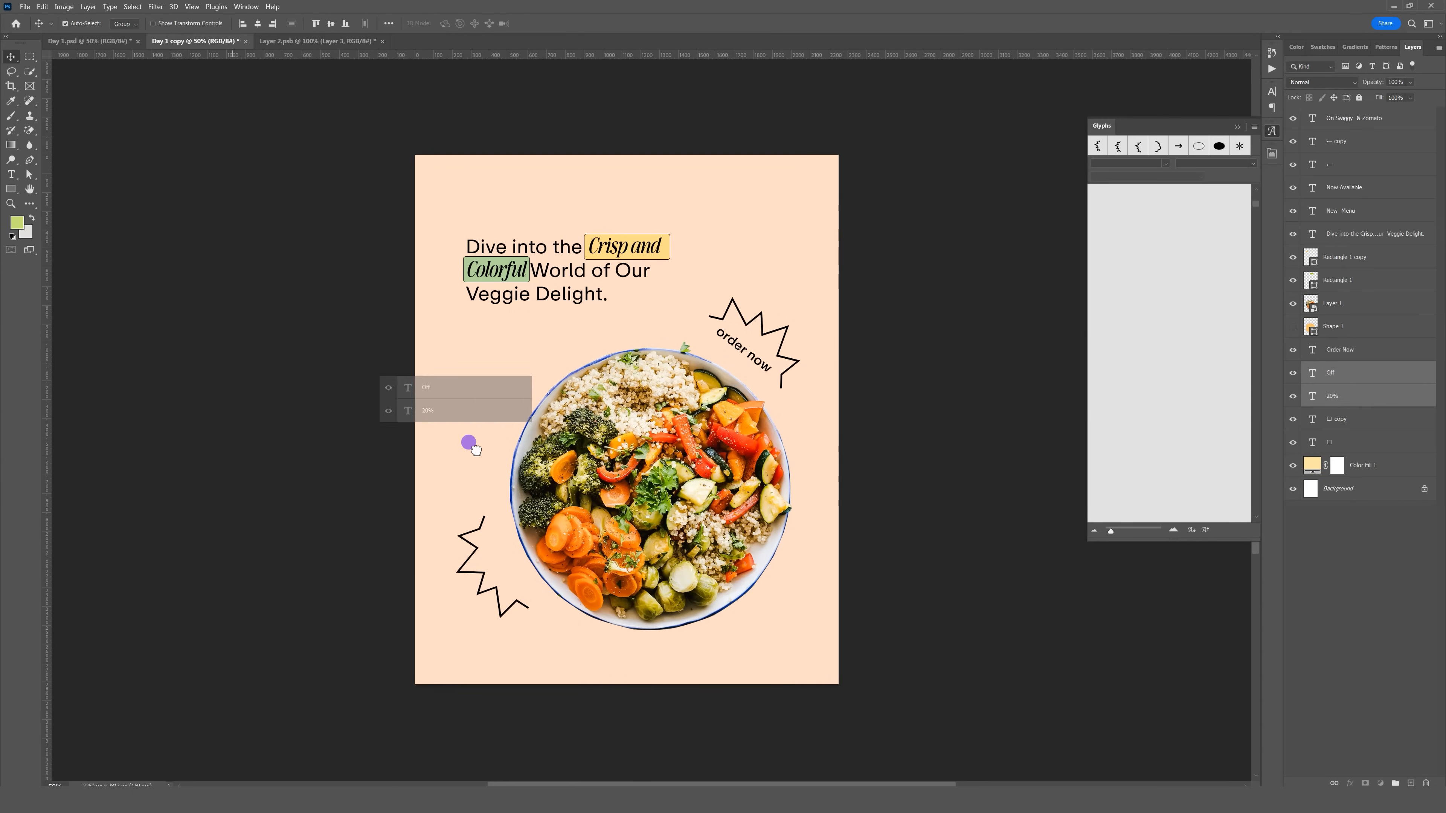
Bring the "20%" and "OFF" text layers from Day 1.psd into the poster and place them inside the lower-left zigzag.
drag(468, 446, 500, 557)
key(ctrl+t)
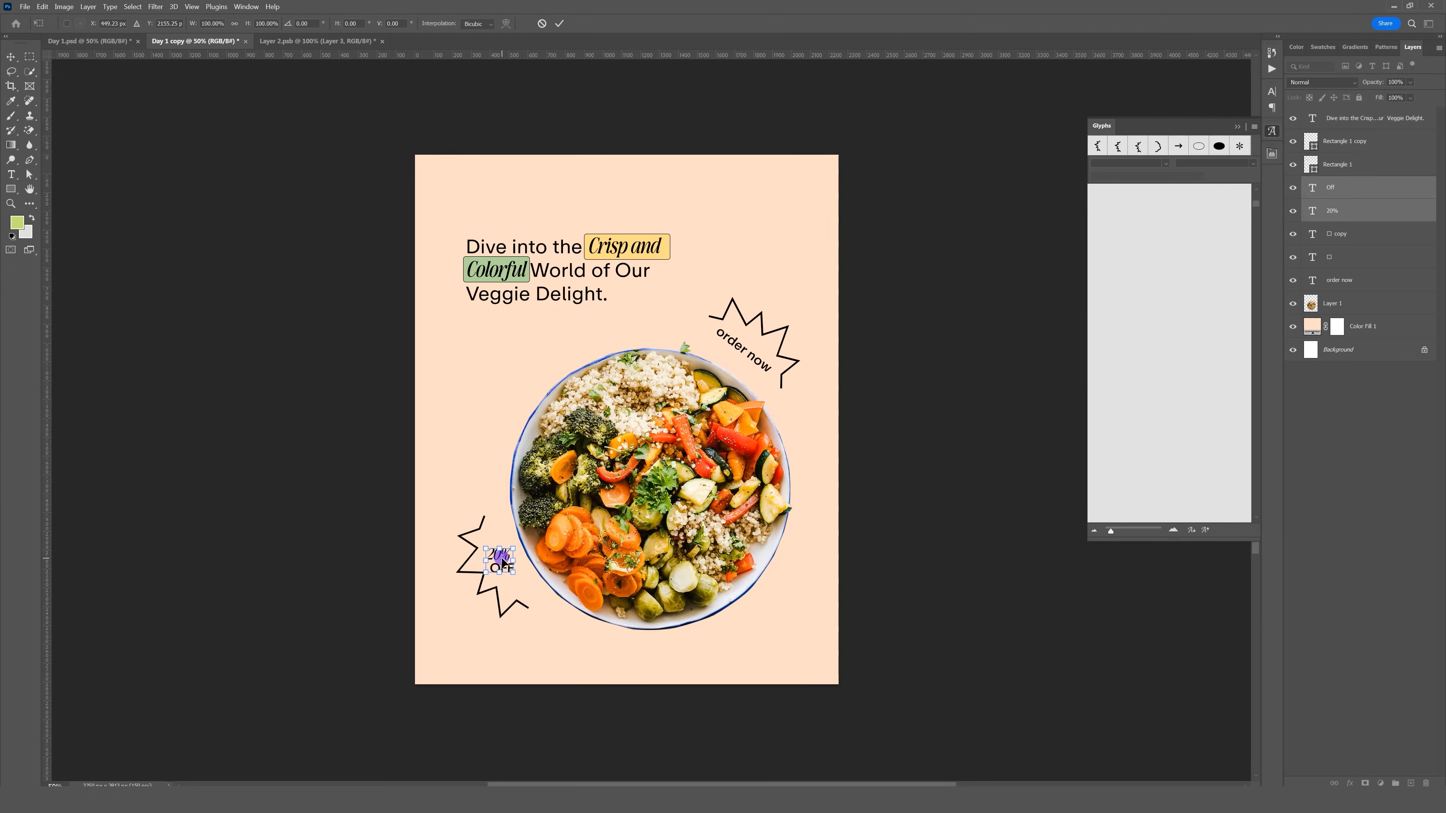
key(Return)
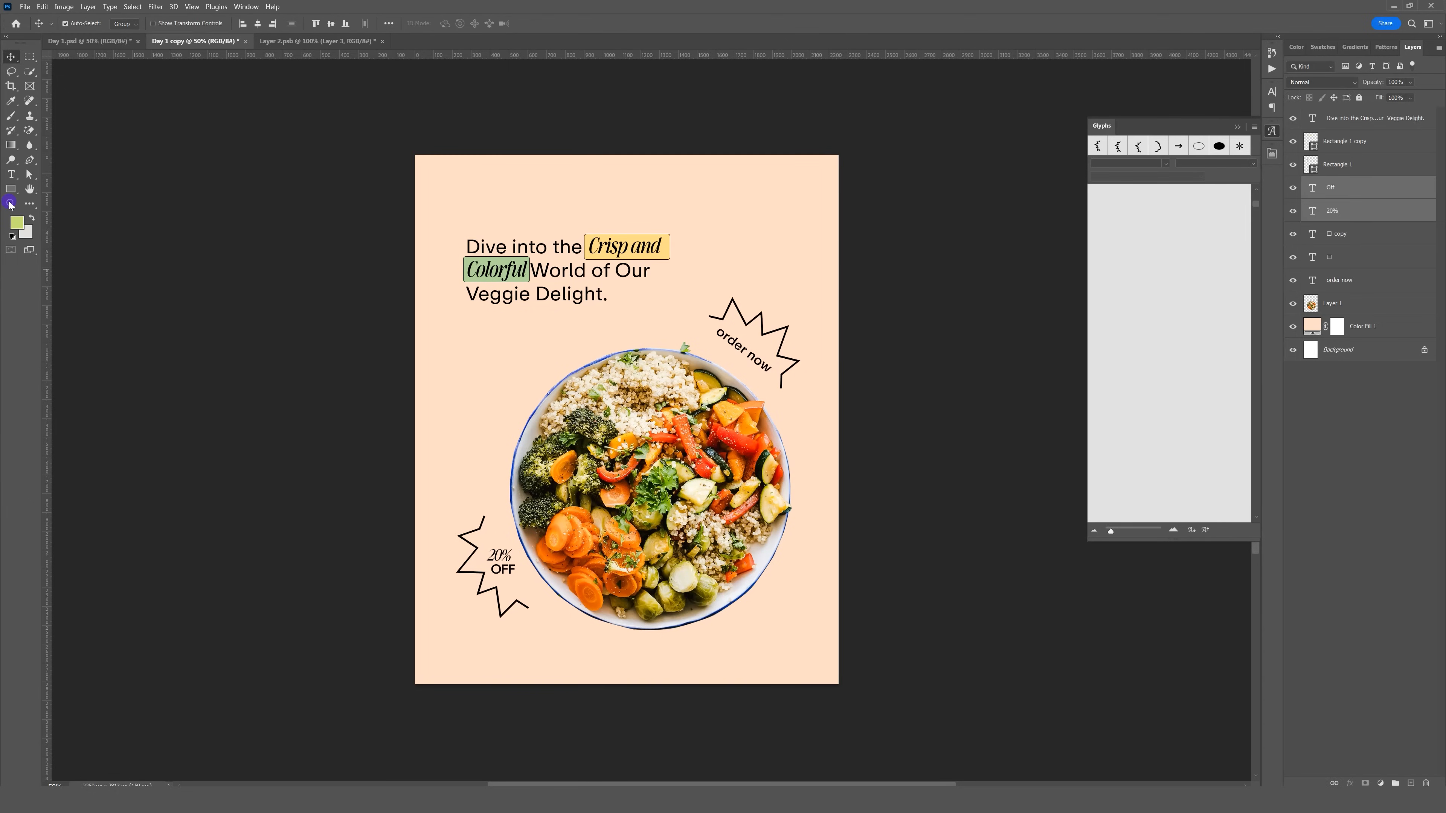
Draw a thin black divider about 219 px wide and 5 px high below the headline, above the background fill layer.
click(10, 204)
drag(677, 412, 640, 380)
click(664, 413)
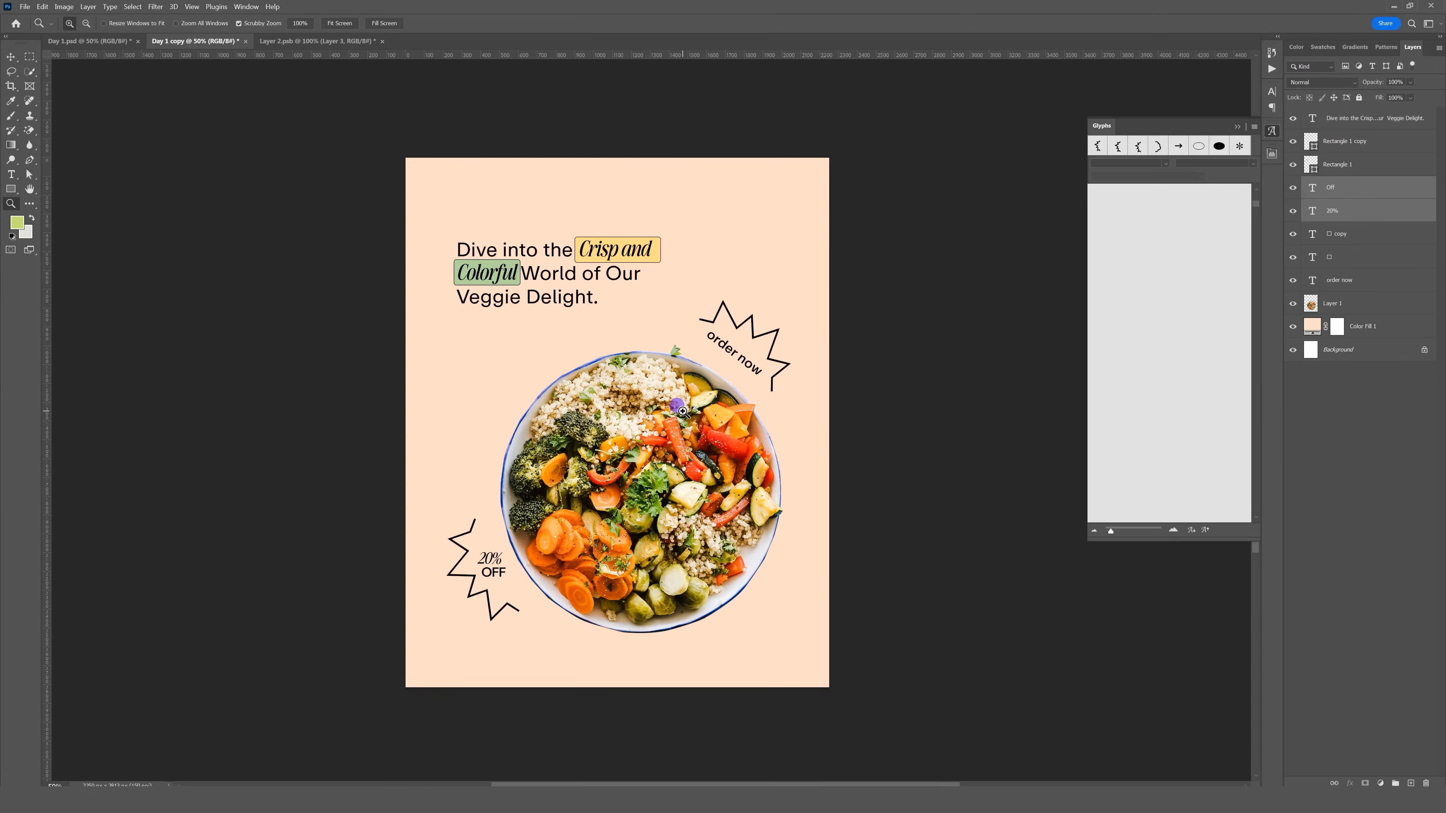
click(10, 57)
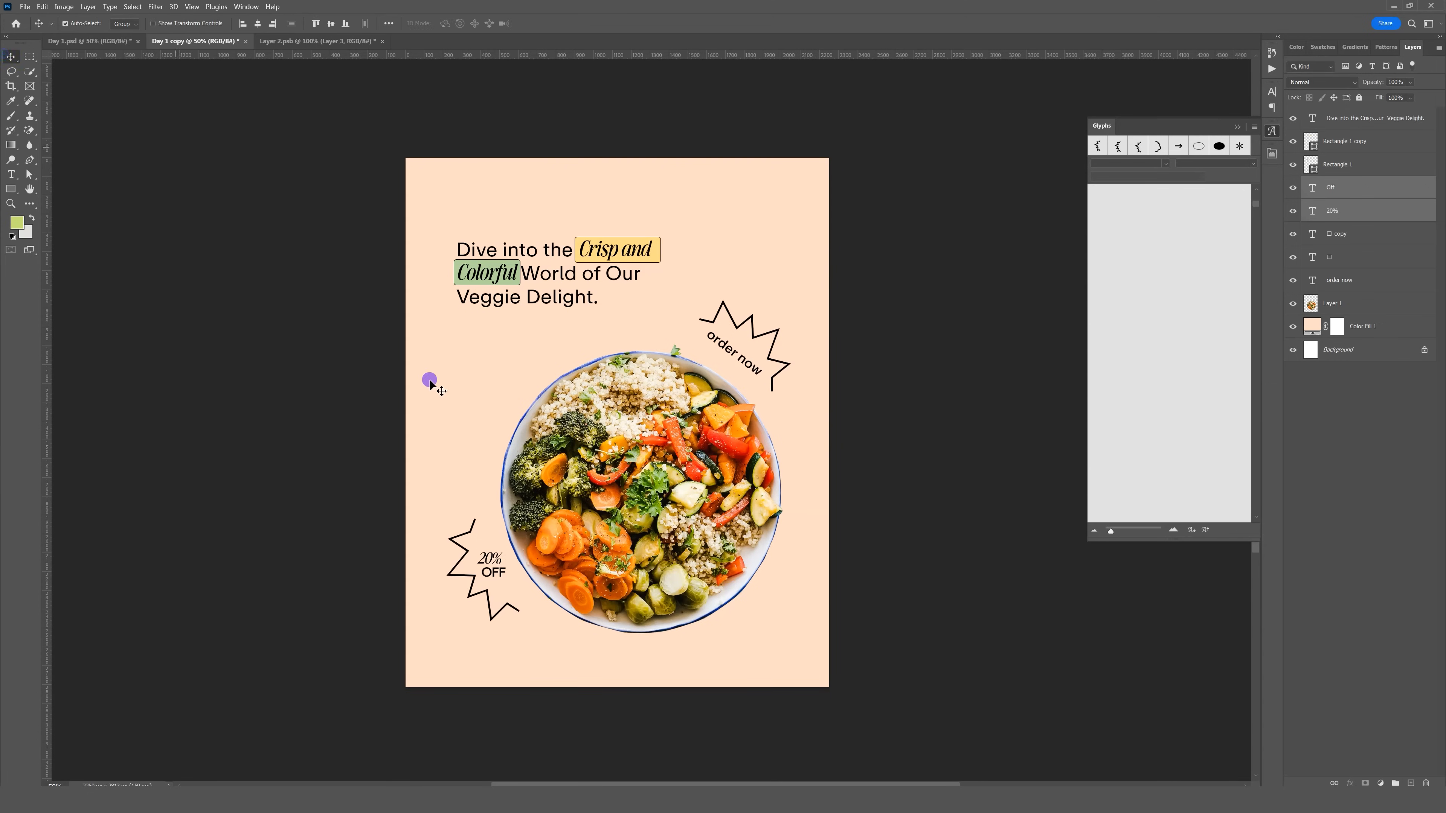
click(470, 347)
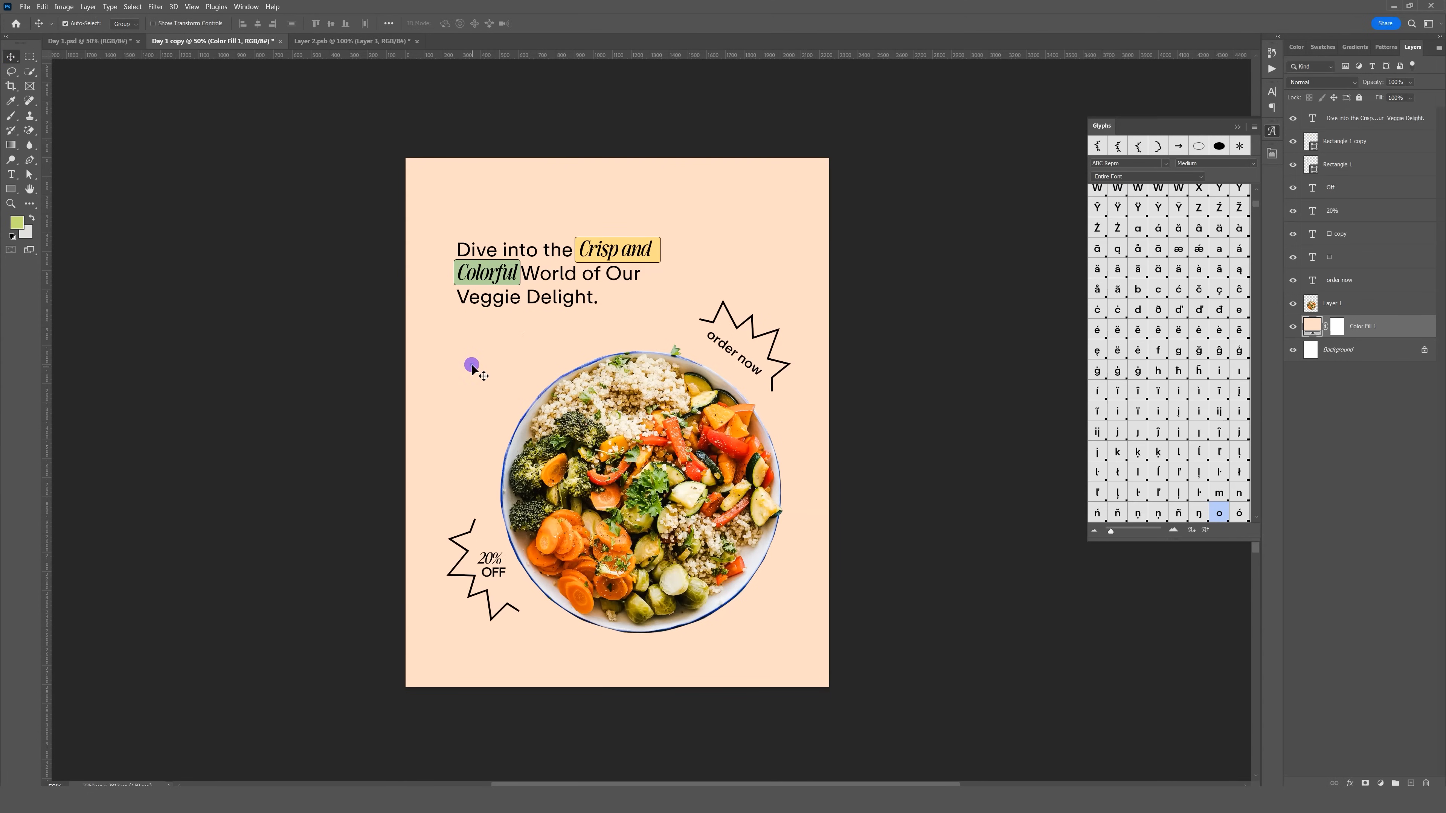
click(10, 190)
drag(456, 336, 498, 336)
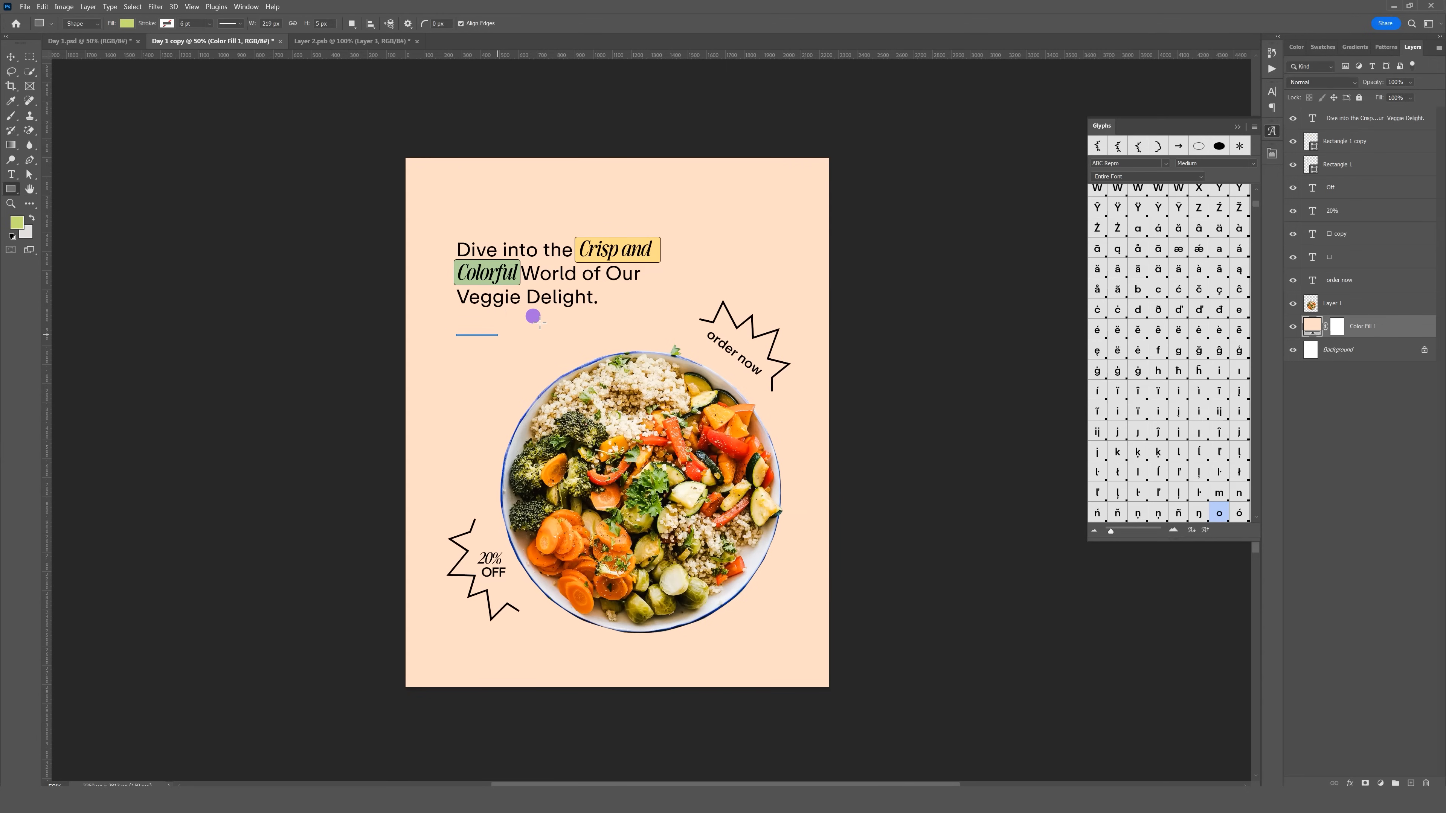
Position the copied "New Menu", "Now Available" and "On Swiggy & Zomato" row with its arrows along the poster's lower edge.
key(v)
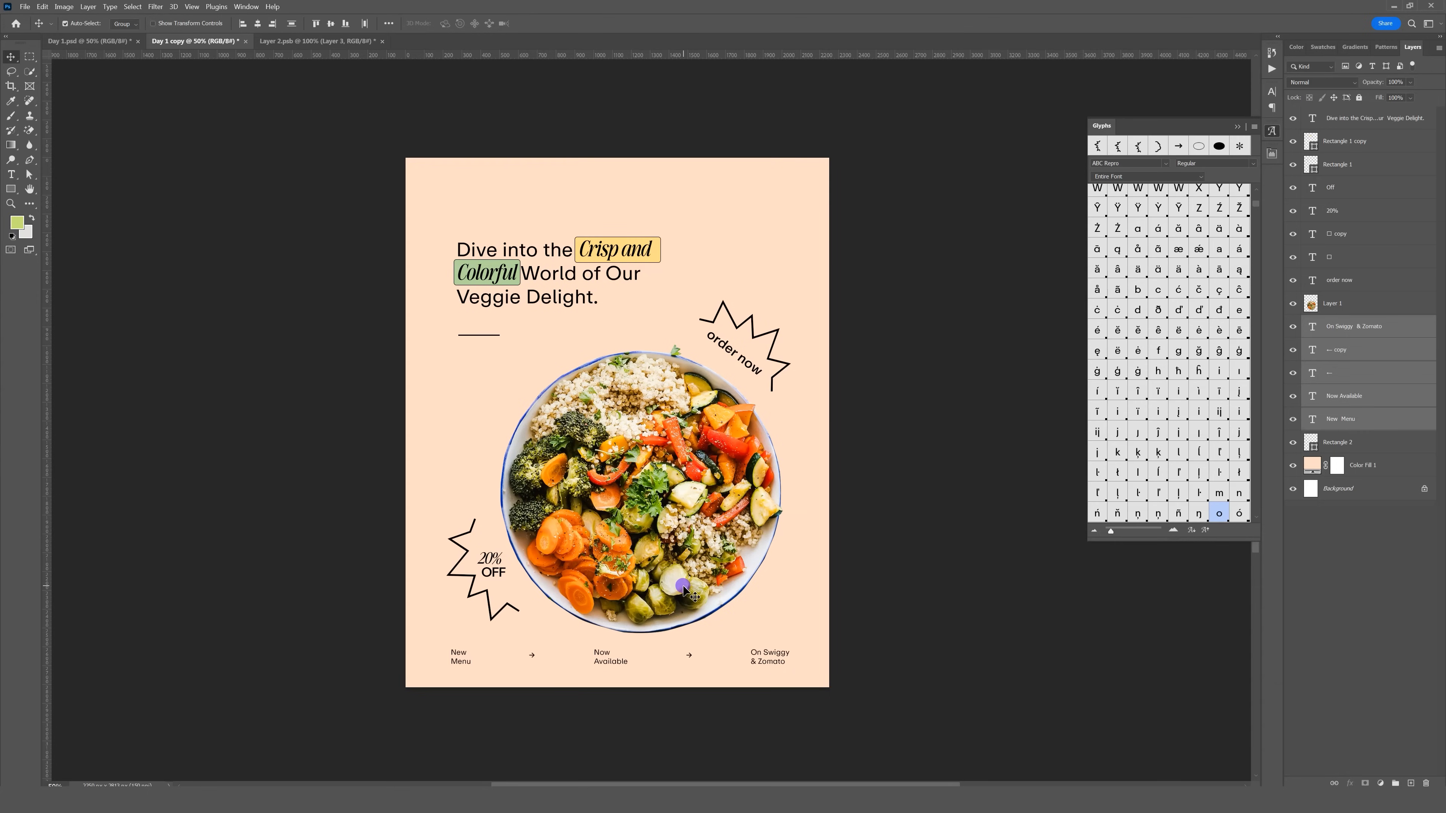
drag(754, 653, 757, 658)
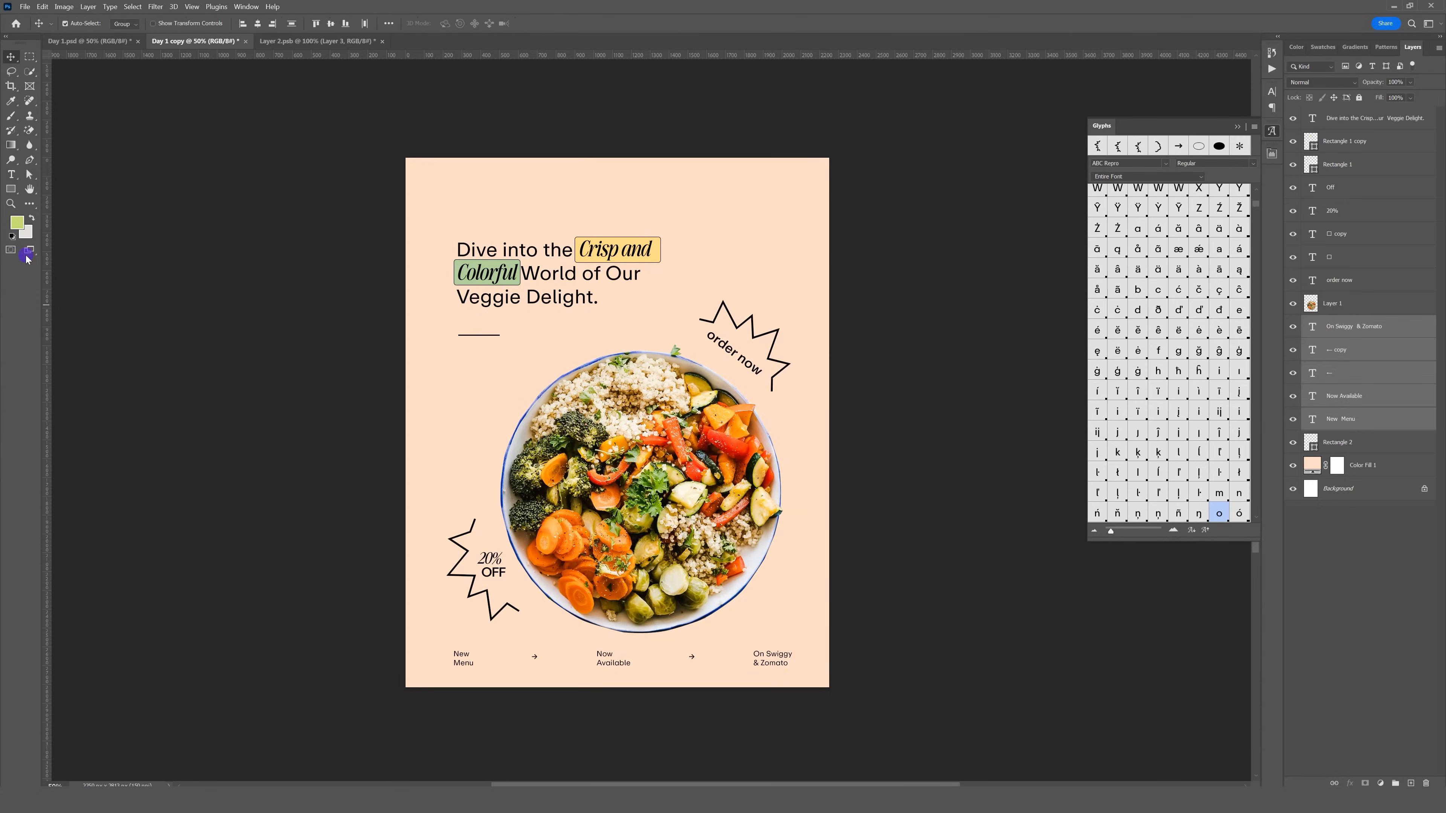
click(13, 204)
click(691, 671)
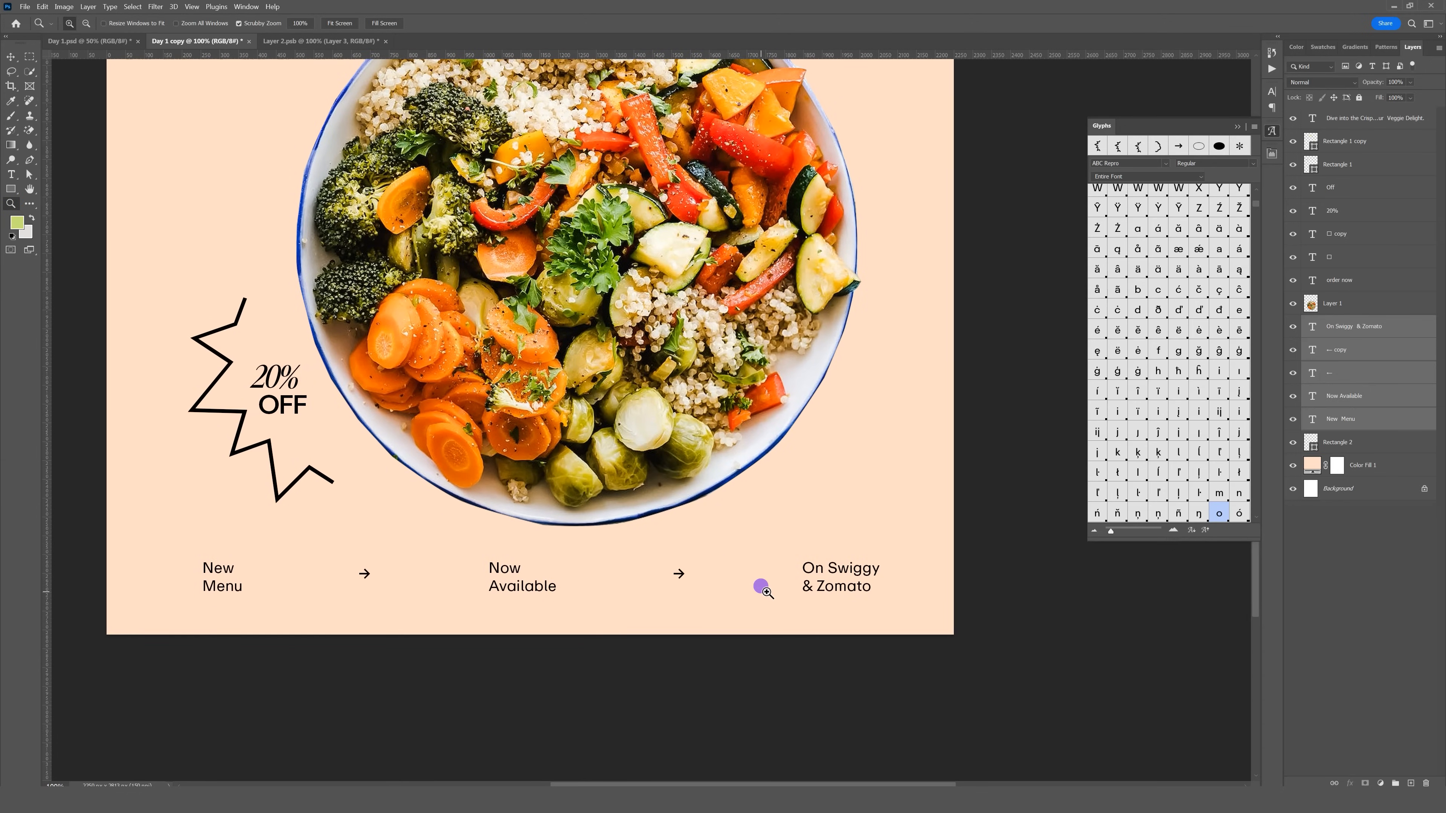
drag(857, 585, 825, 546)
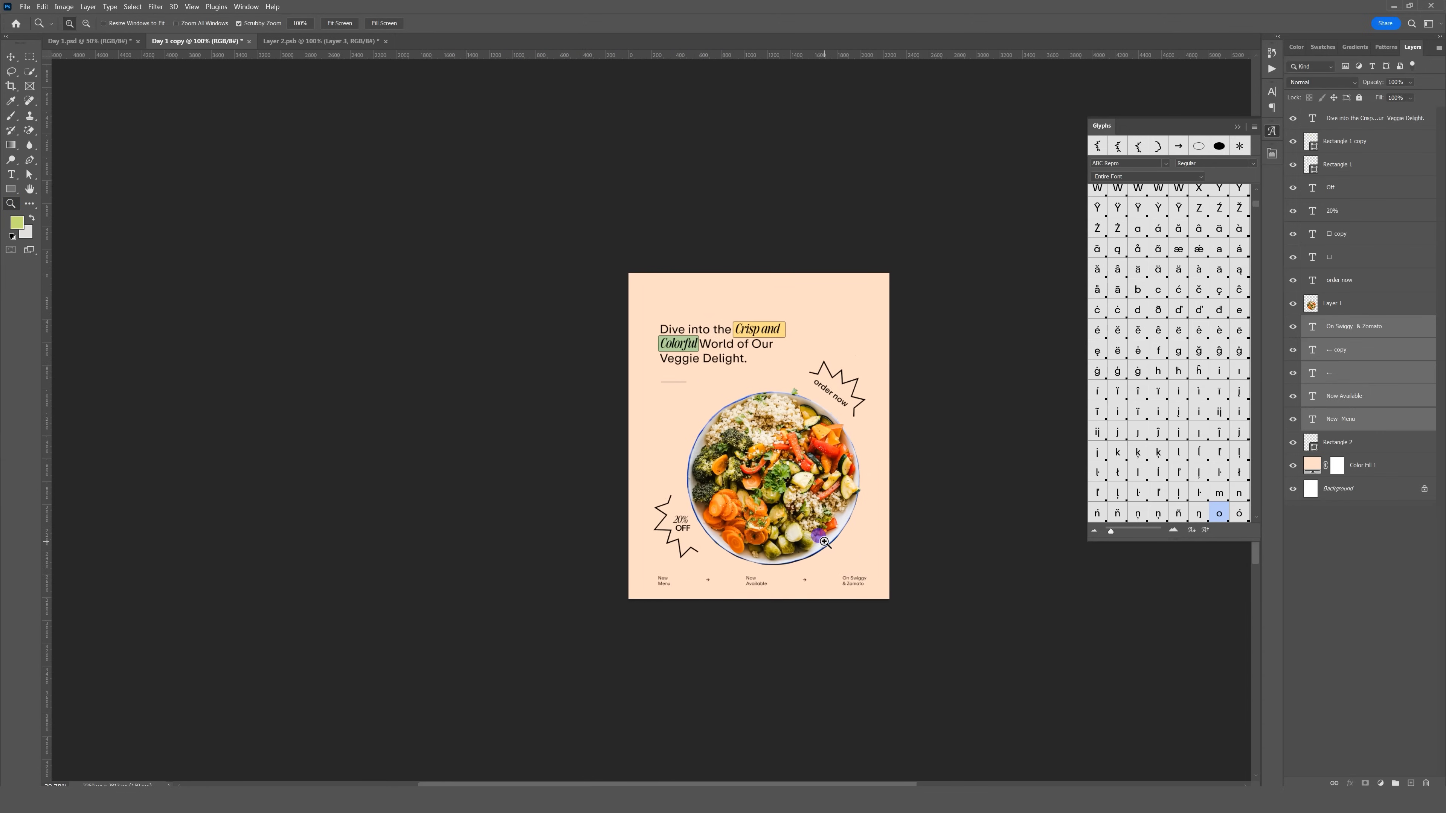
click(857, 571)
click(822, 587)
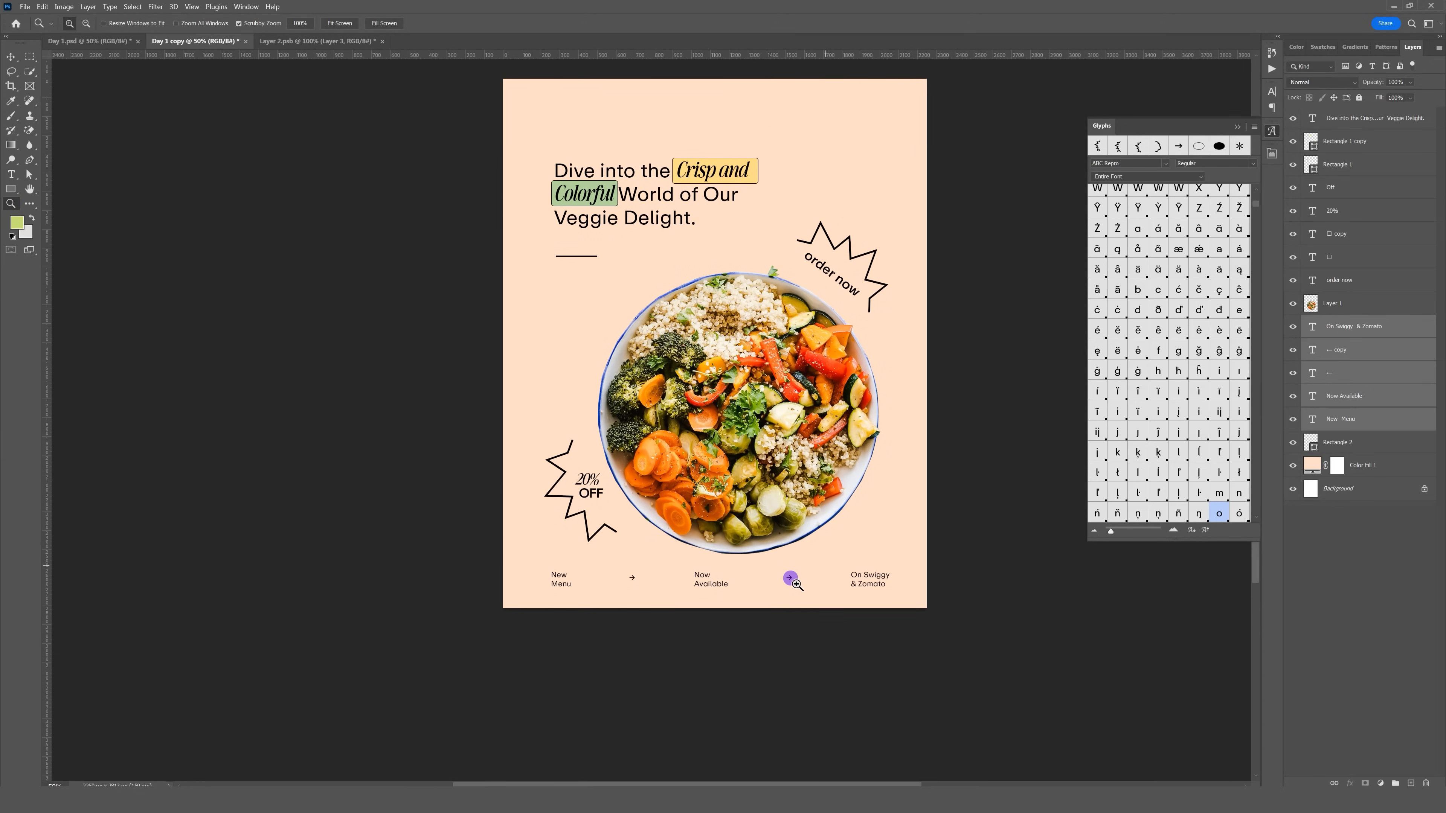
Scale both zigzags and their "order now" and "20% OFF" text down slightly, and shift all content above the peach fill slightly upward.
click(10, 55)
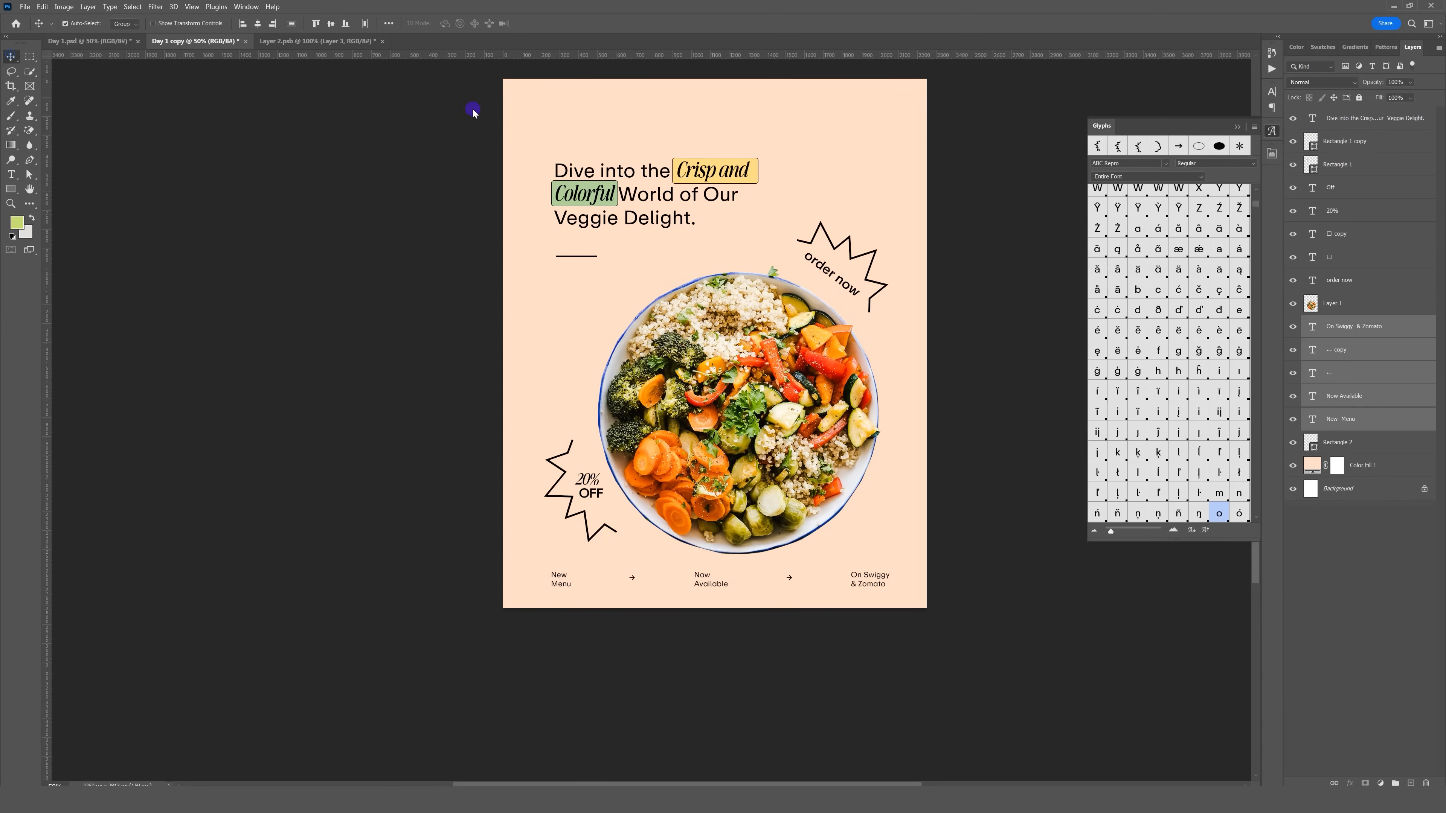
click(1343, 235)
shift+click(1345, 188)
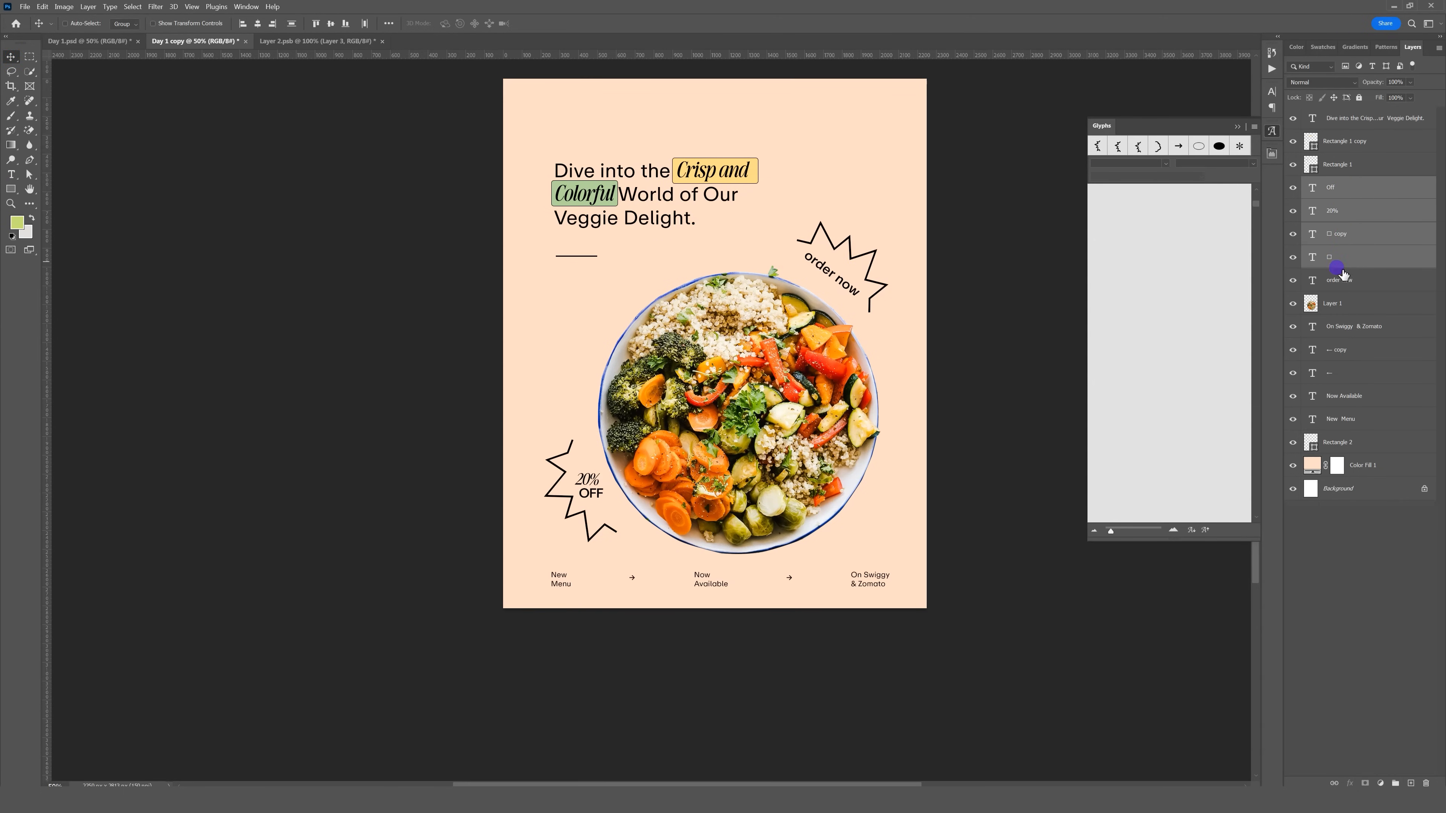
shift+click(1343, 279)
key(ctrl+t)
drag(905, 548, 867, 519)
drag(807, 386, 820, 410)
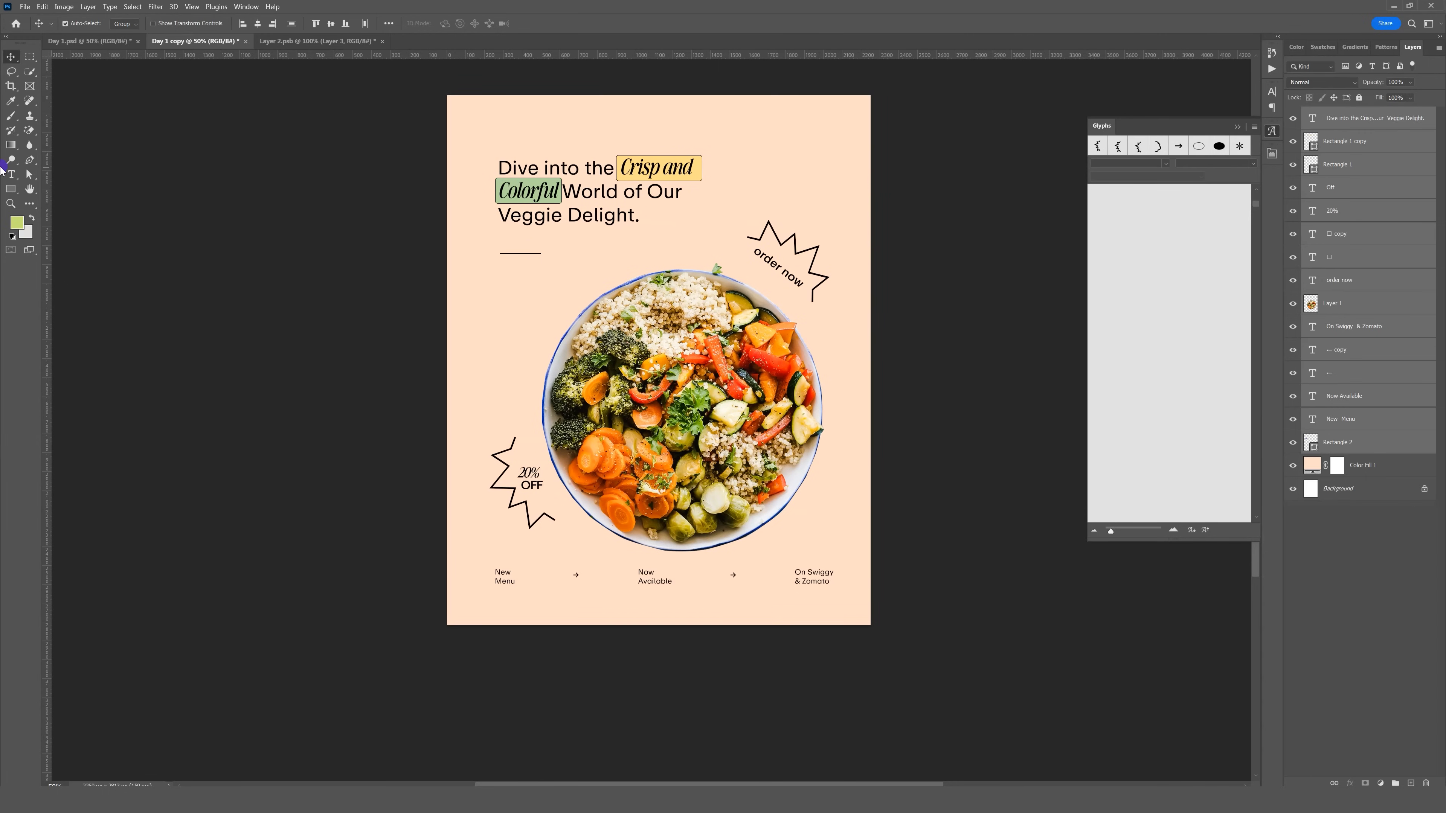
Apply the Hairline style of ABC Repro to the zigzag glyph around "order now".
click(10, 175)
click(788, 242)
key(ctrl+a)
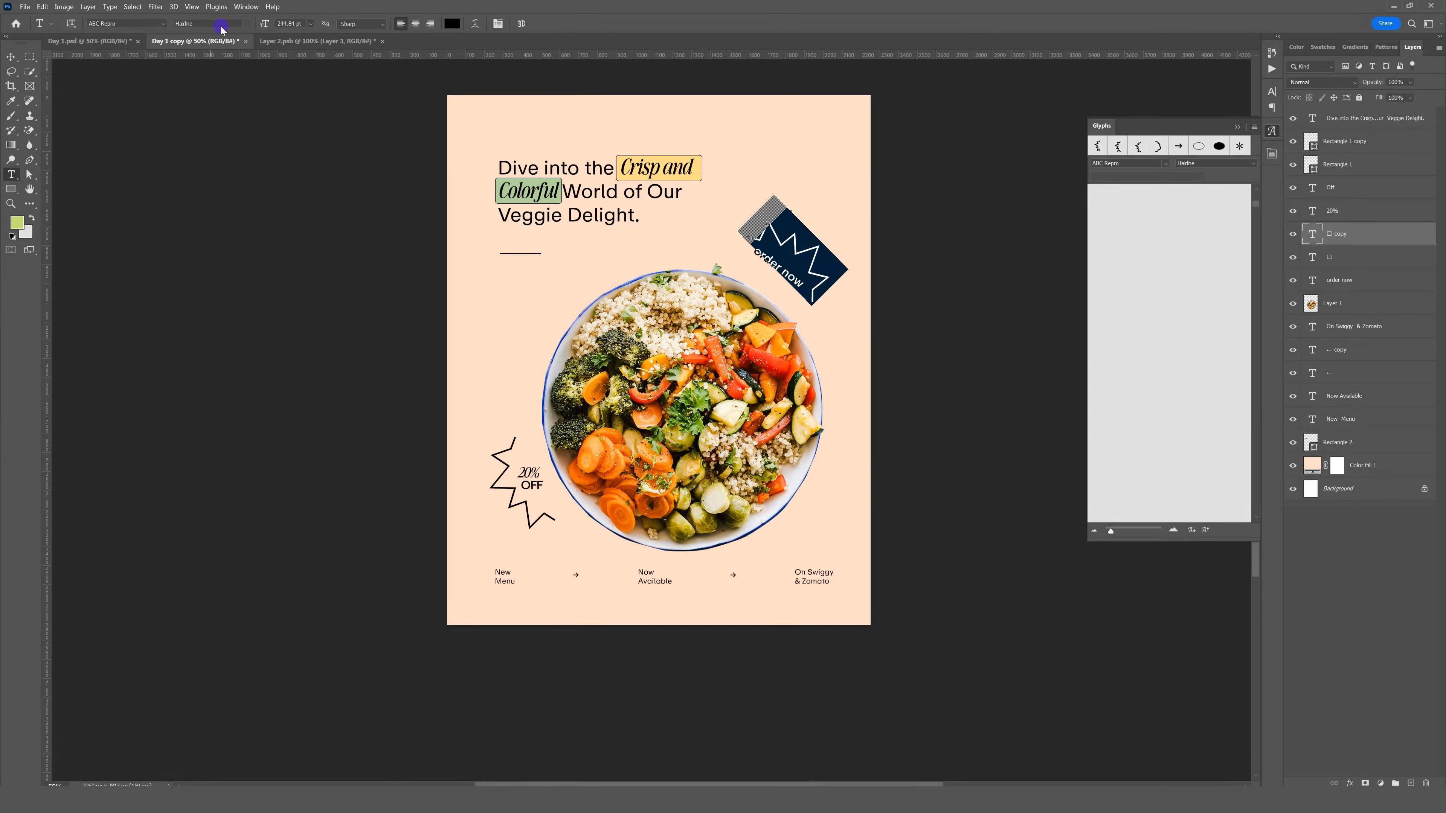
click(248, 24)
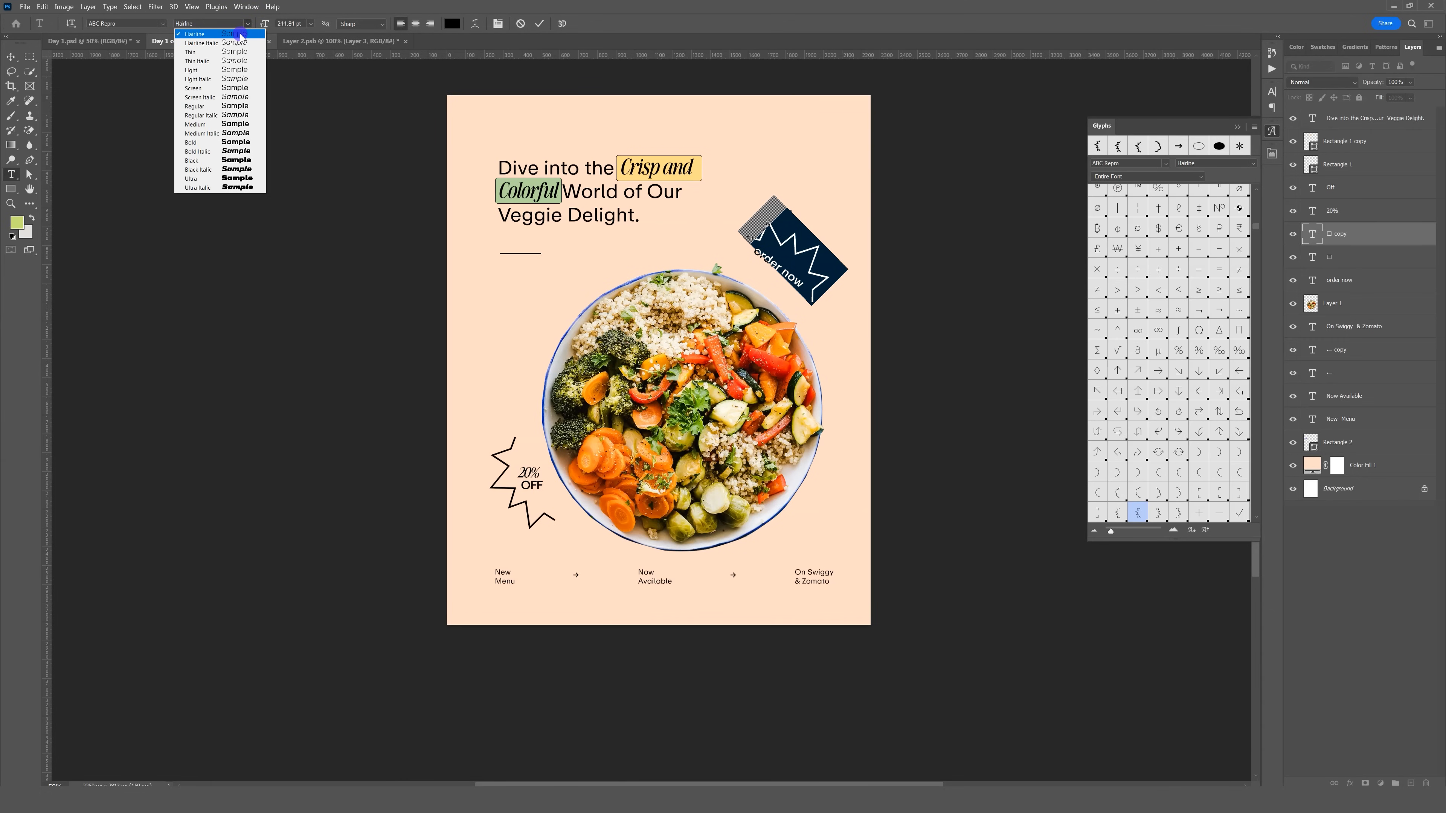
click(241, 34)
click(27, 58)
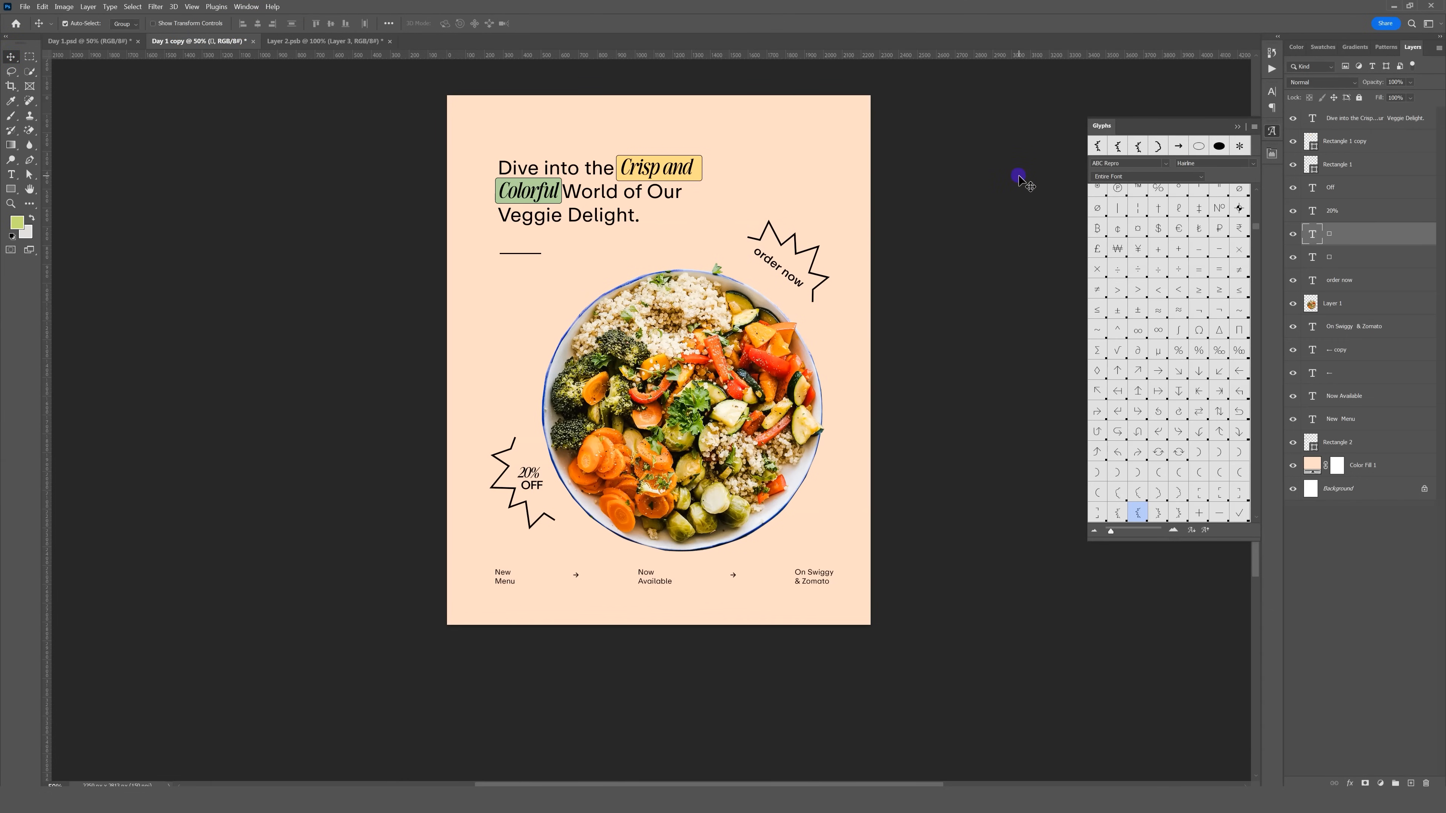